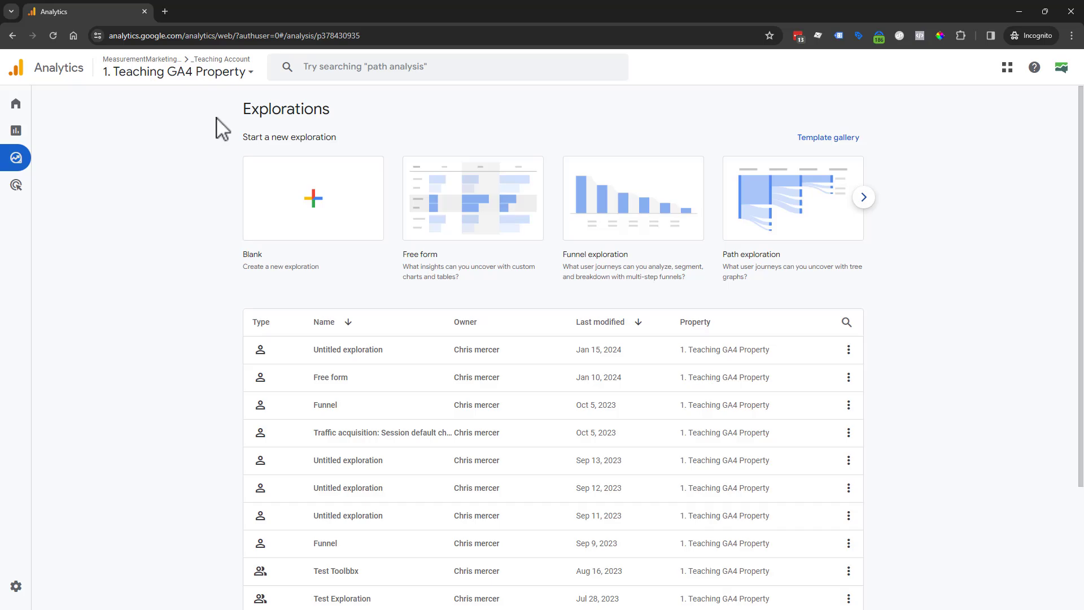
# Open the template gallery from the Explorations page and create a new blank exploration.
pyautogui.doubleClick(288, 109)
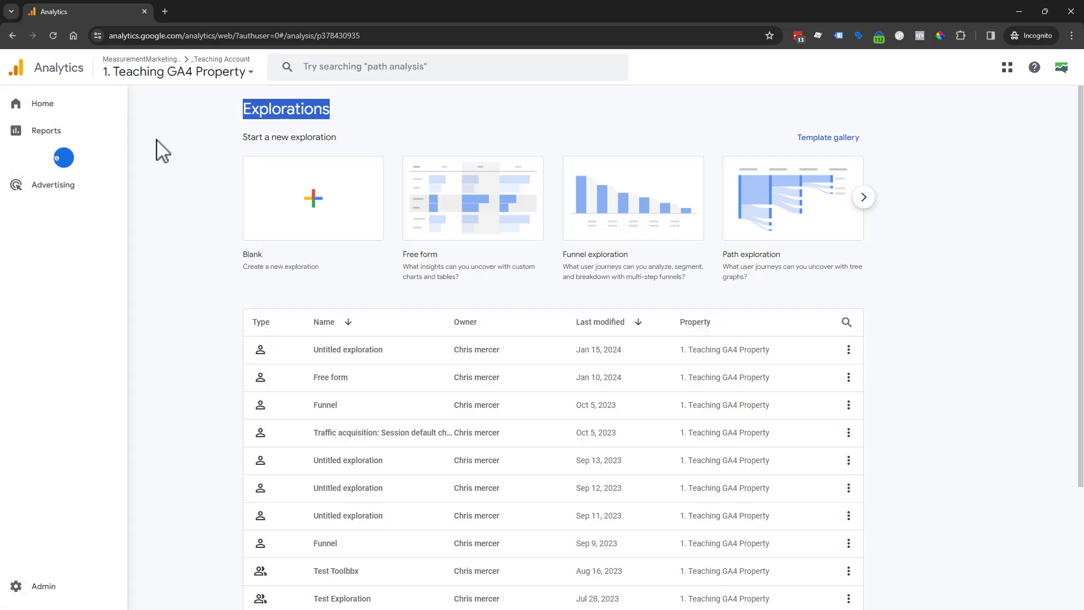
pyautogui.moveTo(21, 164)
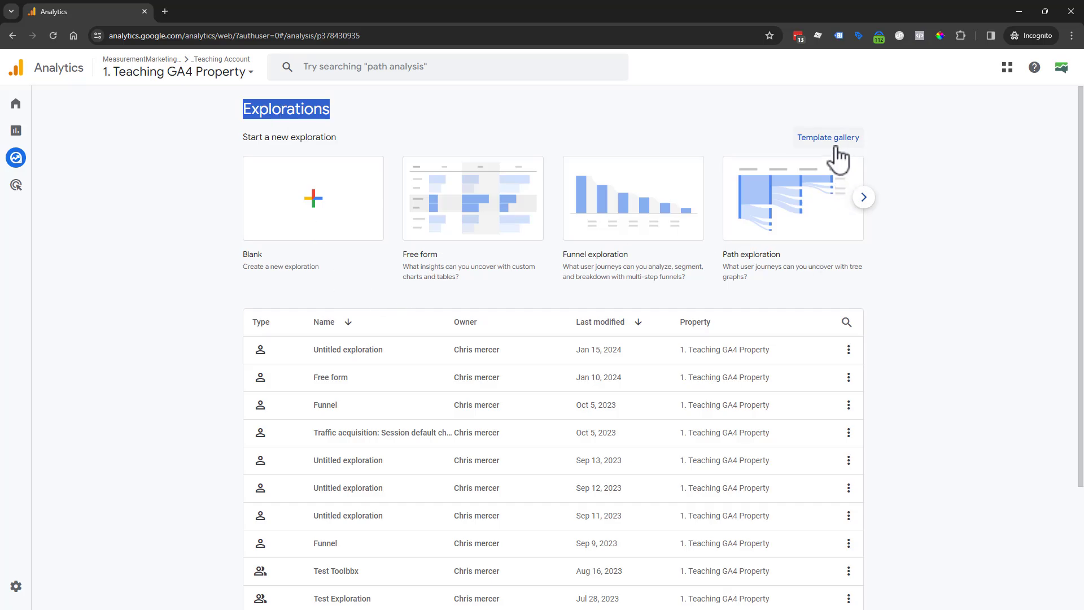
pyautogui.tripleClick(258, 138)
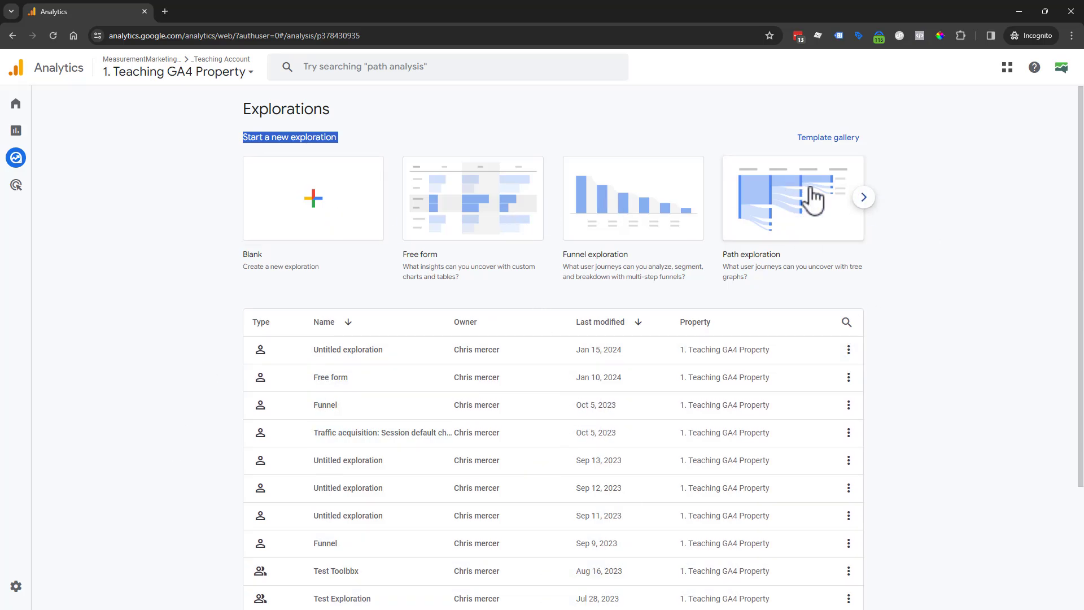
pyautogui.click(863, 199)
pyautogui.click(842, 142)
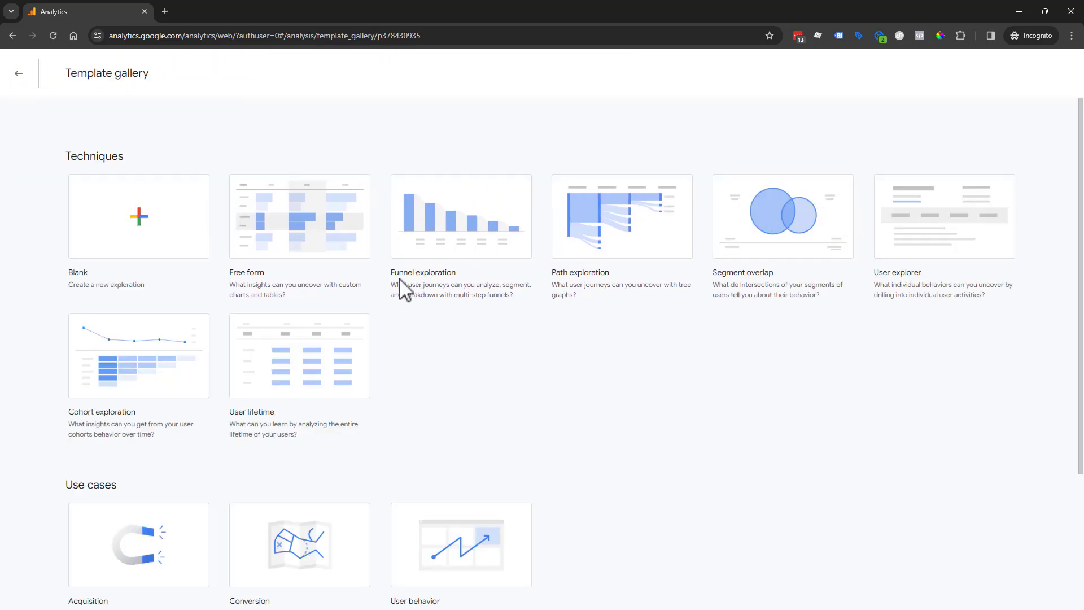
pyautogui.scroll(-2, 491, 317)
pyautogui.scroll(2, 491, 322)
pyautogui.click(181, 242)
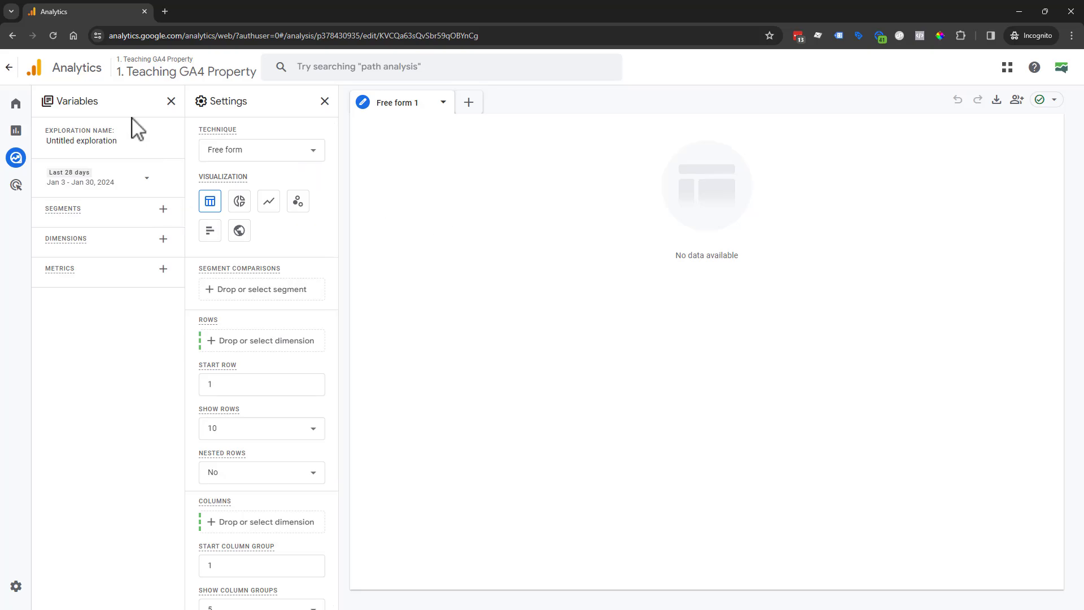
pyautogui.doubleClick(74, 102)
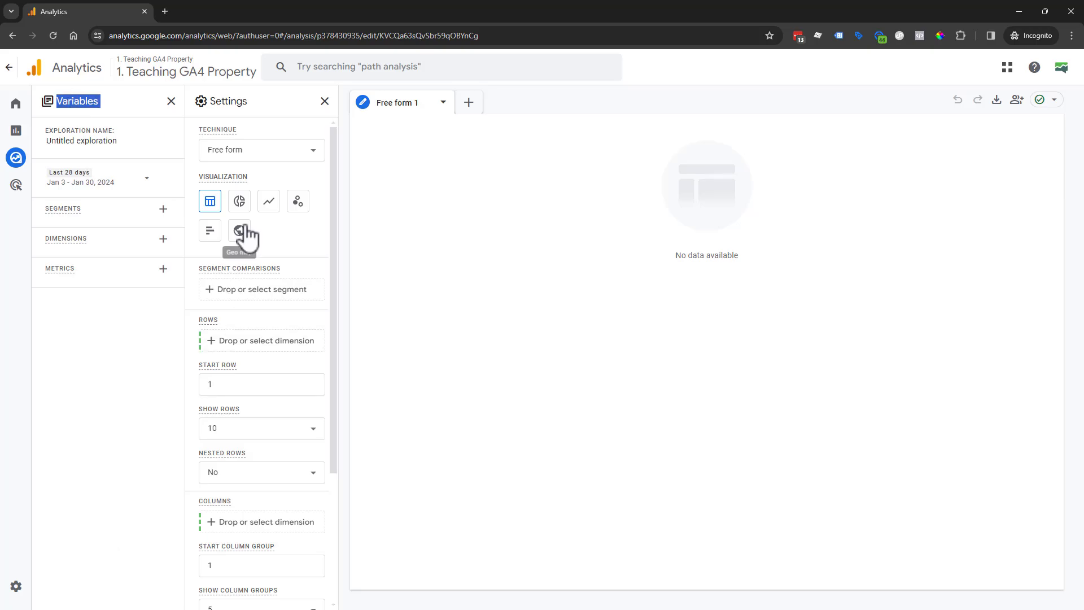
pyautogui.doubleClick(229, 102)
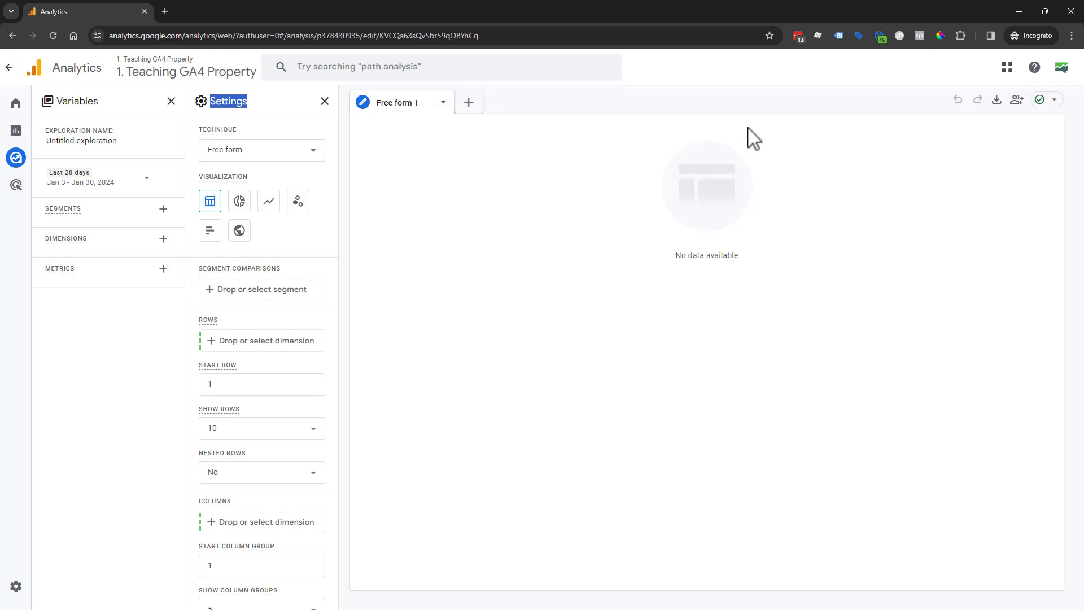
pyautogui.click(444, 103)
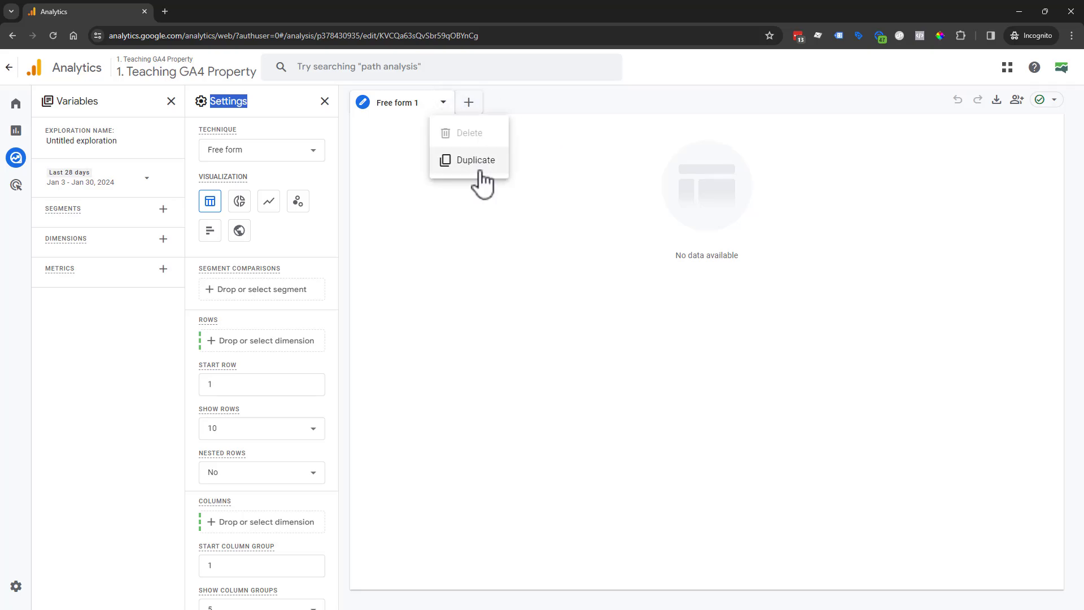
pyautogui.click(591, 112)
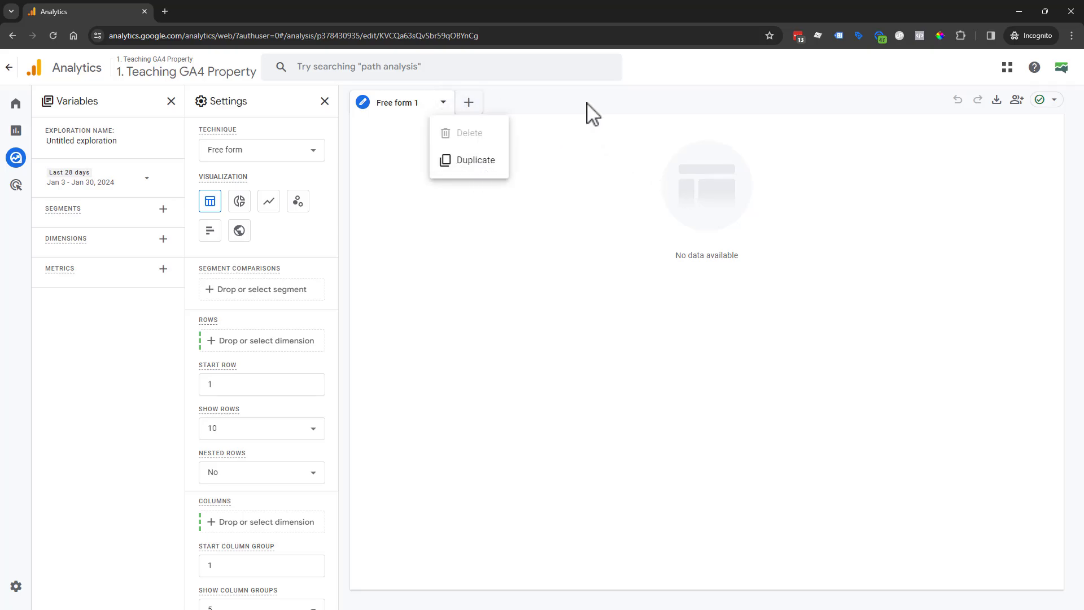
pyautogui.click(472, 110)
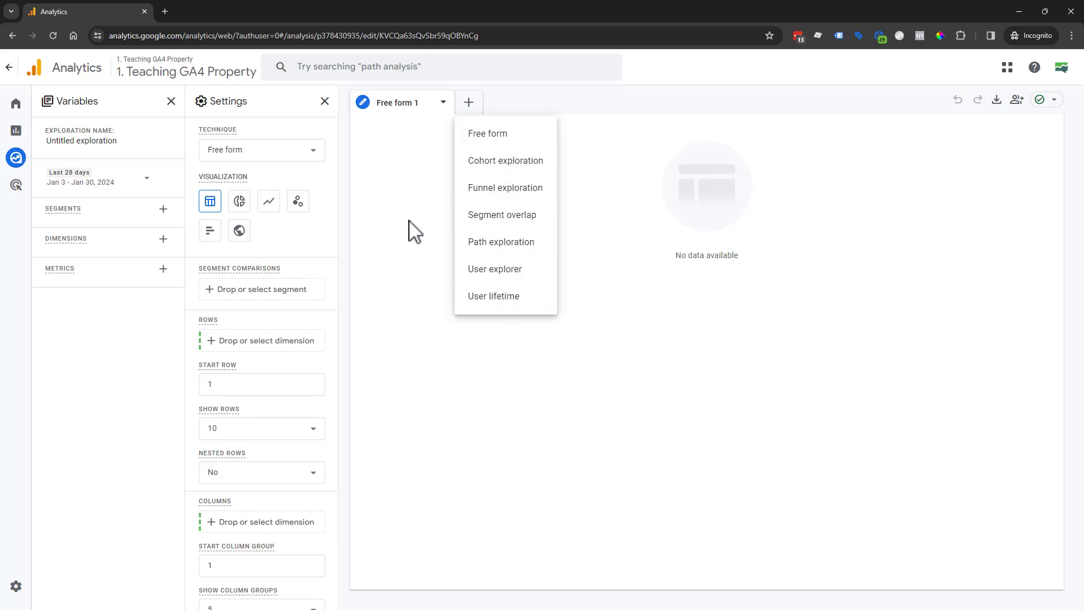
pyautogui.click(127, 446)
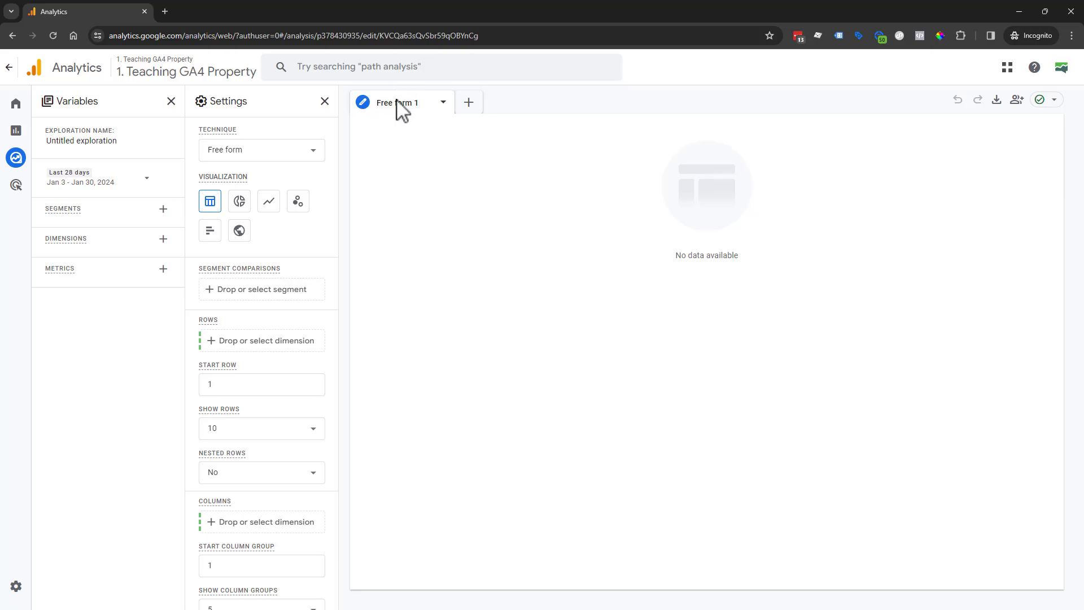
# Add a Funnel exploration tab to the exploration and return to the free-form tab.
pyautogui.click(473, 105)
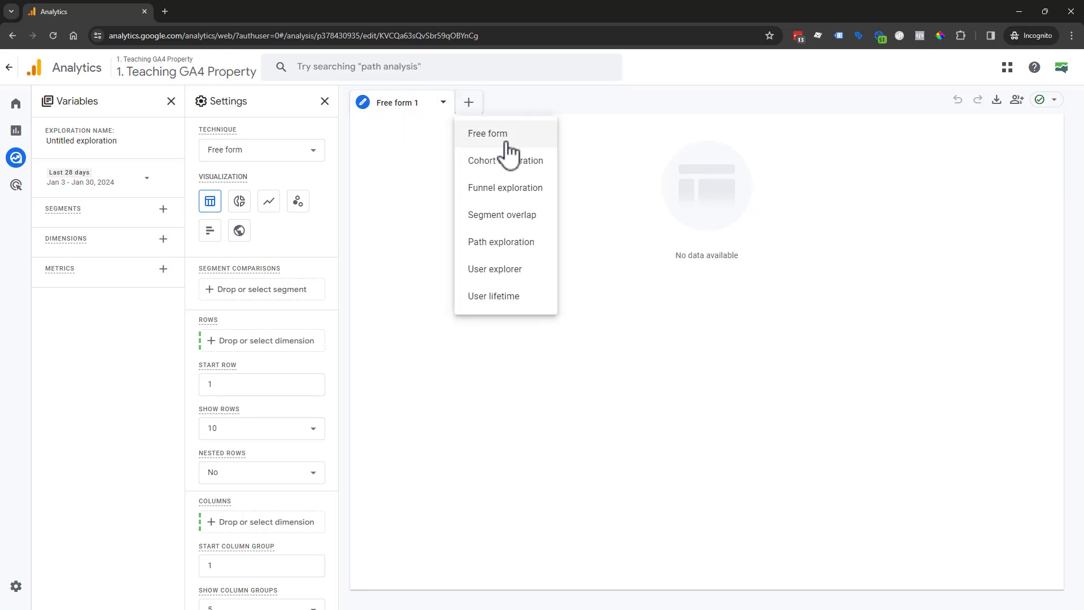
pyautogui.click(515, 188)
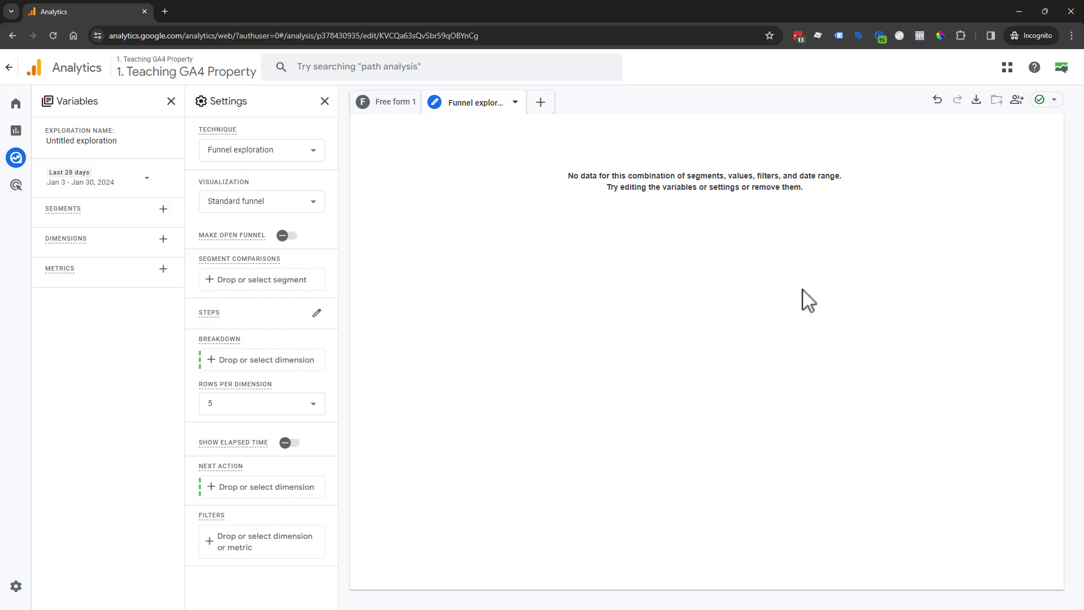
pyautogui.click(368, 107)
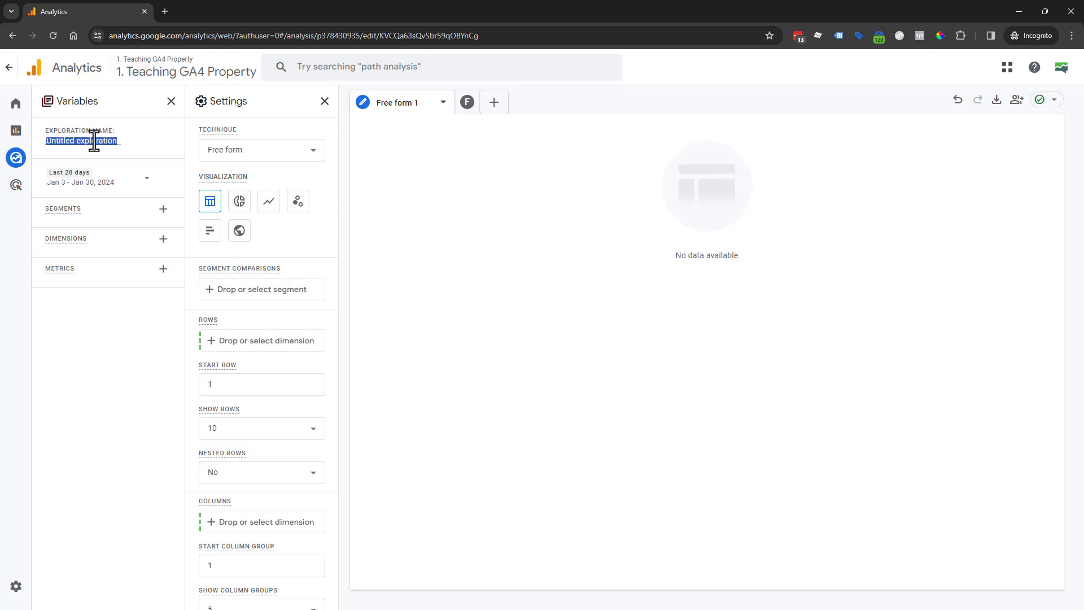
# Name the exploration "Workshop Example" and check that the name also applies on the funnel tab.
pyautogui.write('Workshop Example')
pyautogui.click(470, 105)
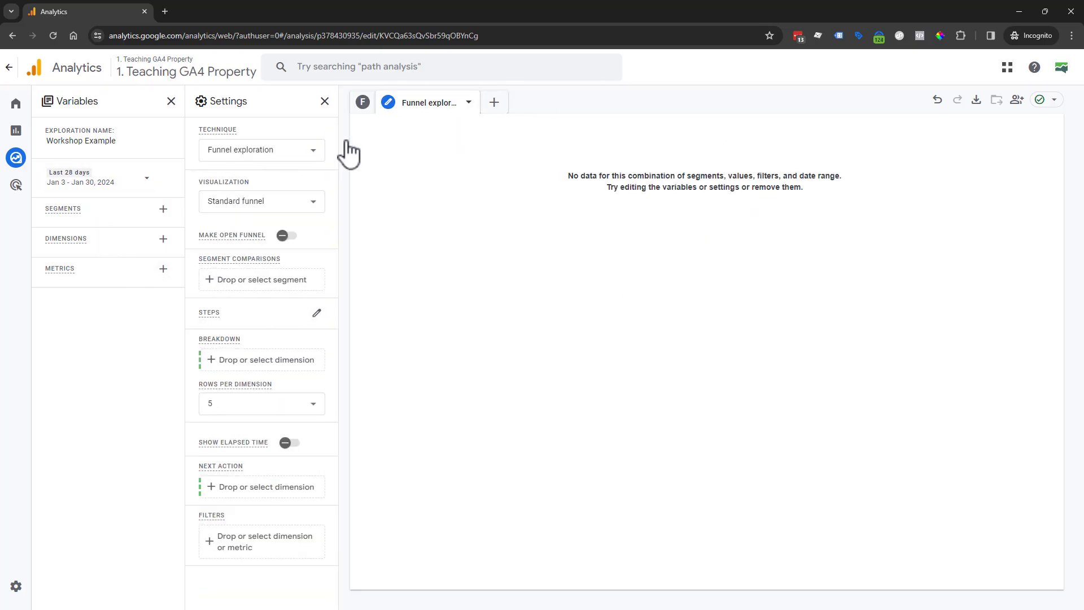
pyautogui.click(362, 103)
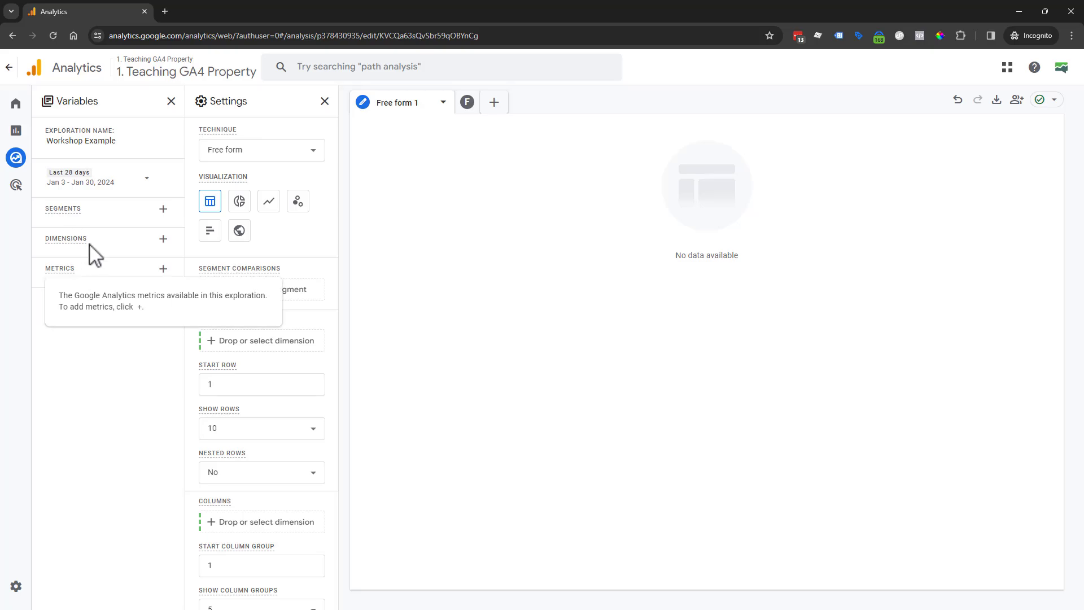
# Open the selection of available dimensions for the exploration's variables.
pyautogui.moveTo(97, 247); pyautogui.dragTo(50, 243)
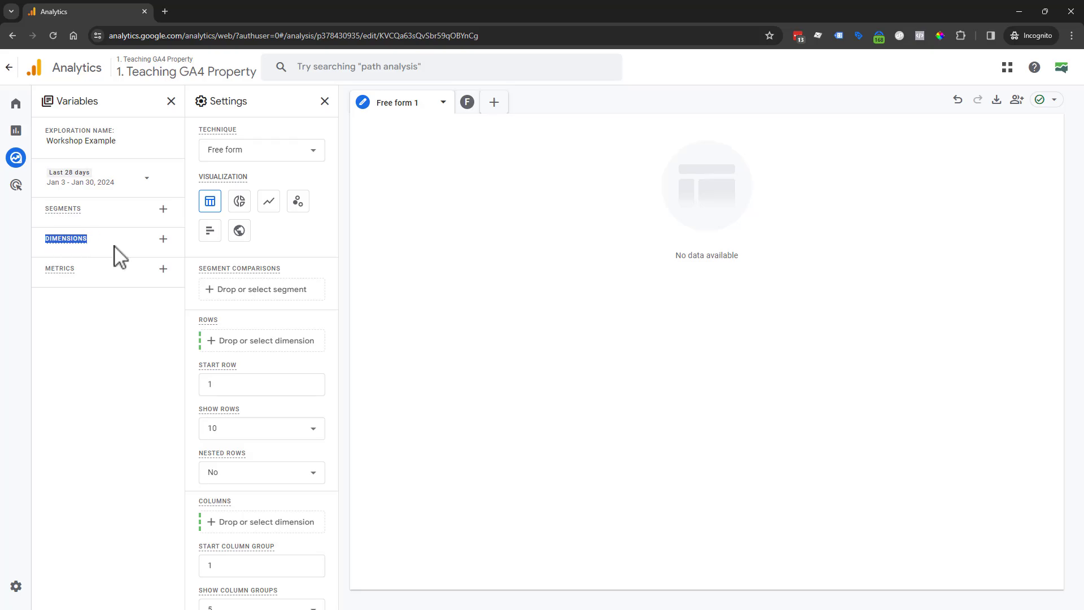
pyautogui.click(107, 288)
pyautogui.moveTo(96, 278); pyautogui.dragTo(40, 279)
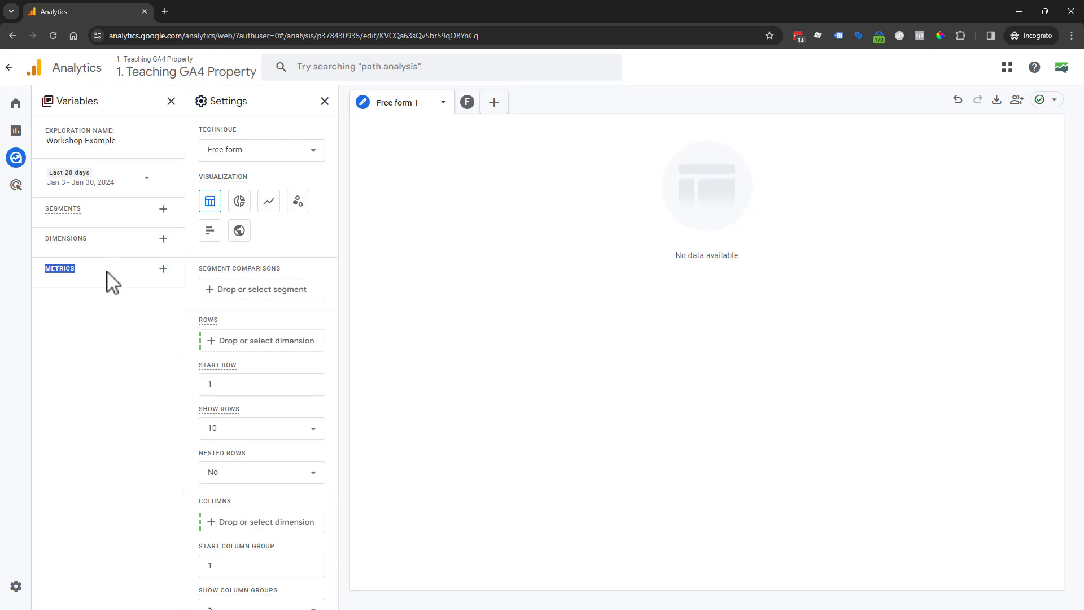
pyautogui.click(113, 282)
pyautogui.click(163, 240)
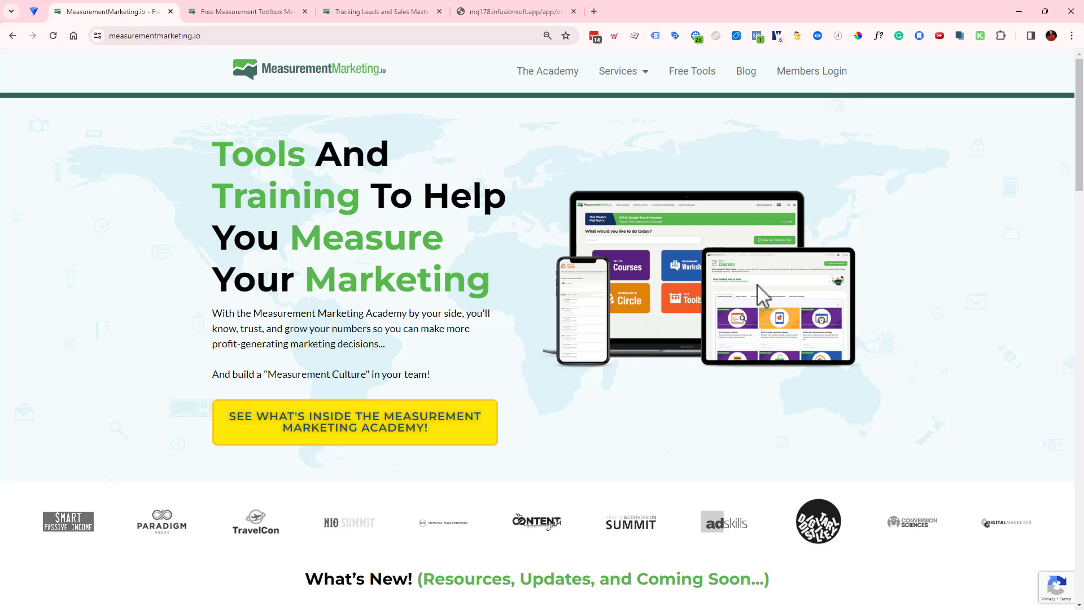
# Switch to the measurementmarketing.io home page in the other browser window and review its sections on resources, training and the Academy.
pyautogui.scroll(-1, 745, 419)
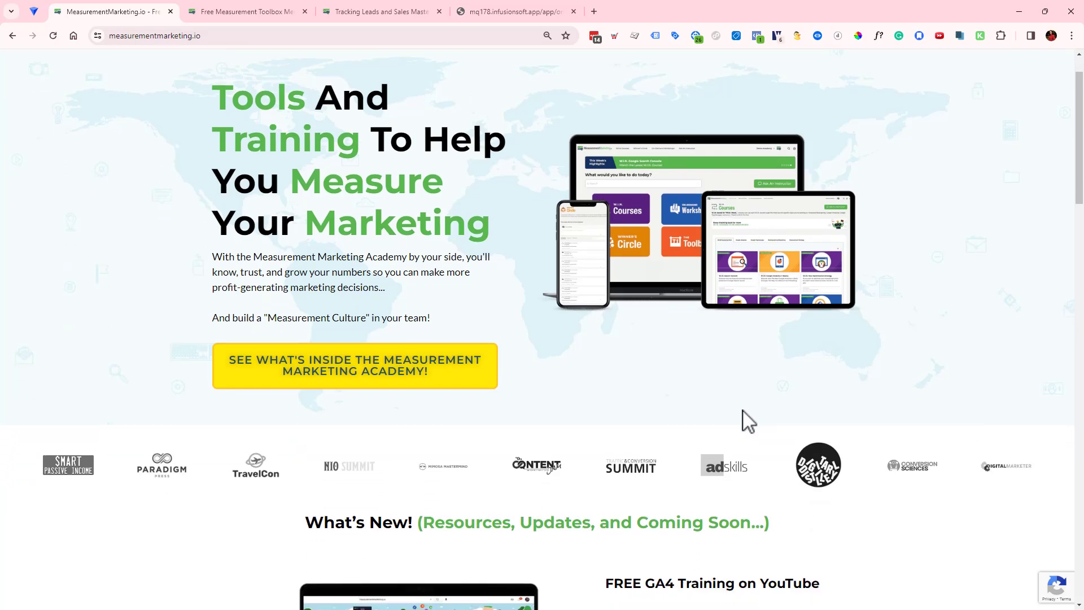
pyautogui.scroll(1, 779, 420)
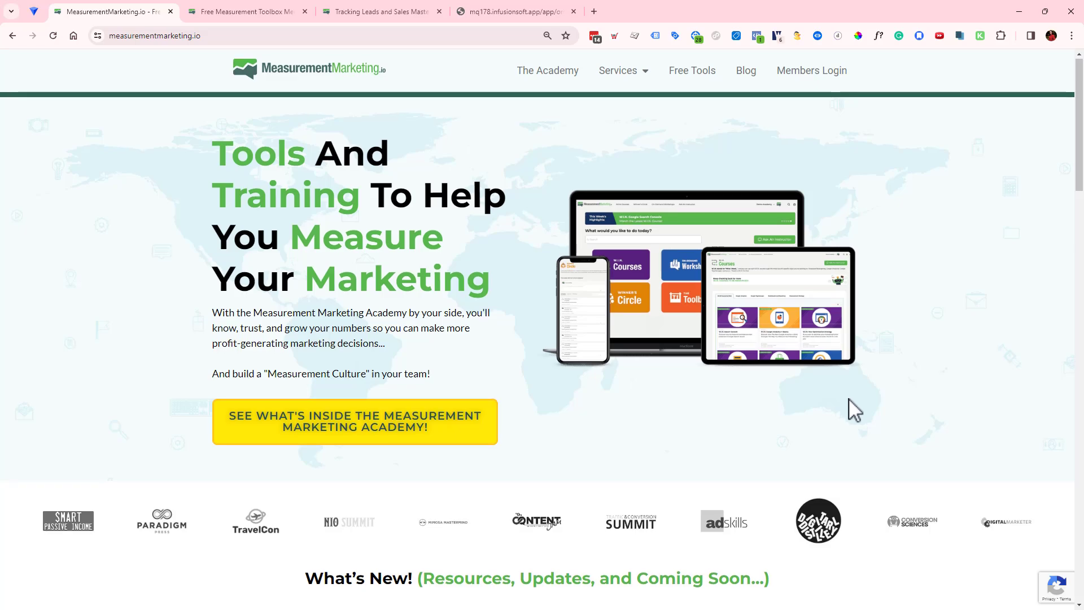
pyautogui.scroll(-2, 848, 408)
pyautogui.scroll(-7, 849, 408)
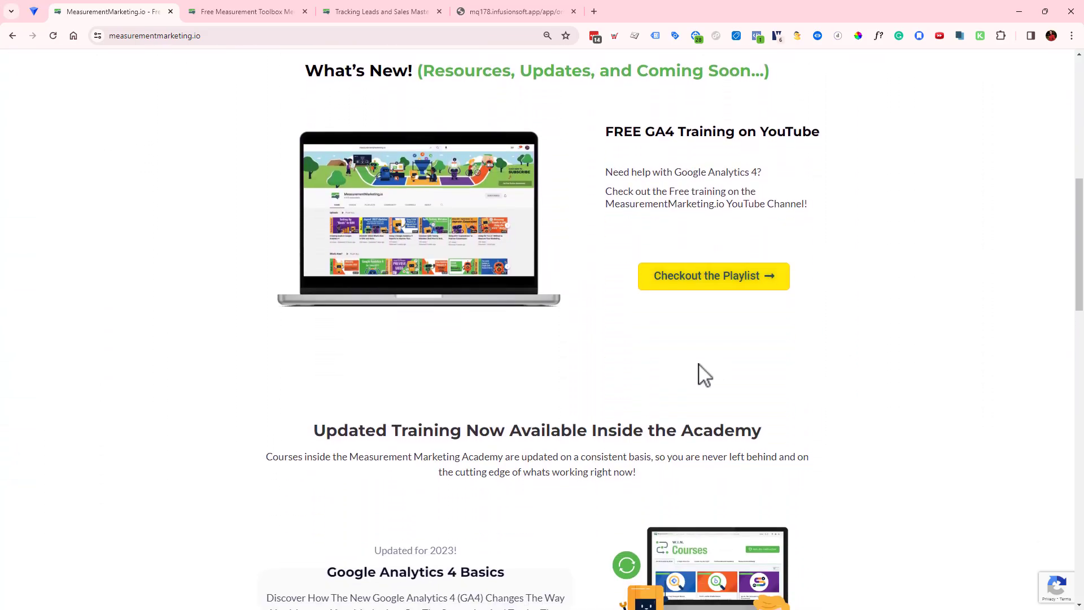
pyautogui.scroll(-6, 840, 395)
pyautogui.scroll(-7, 840, 386)
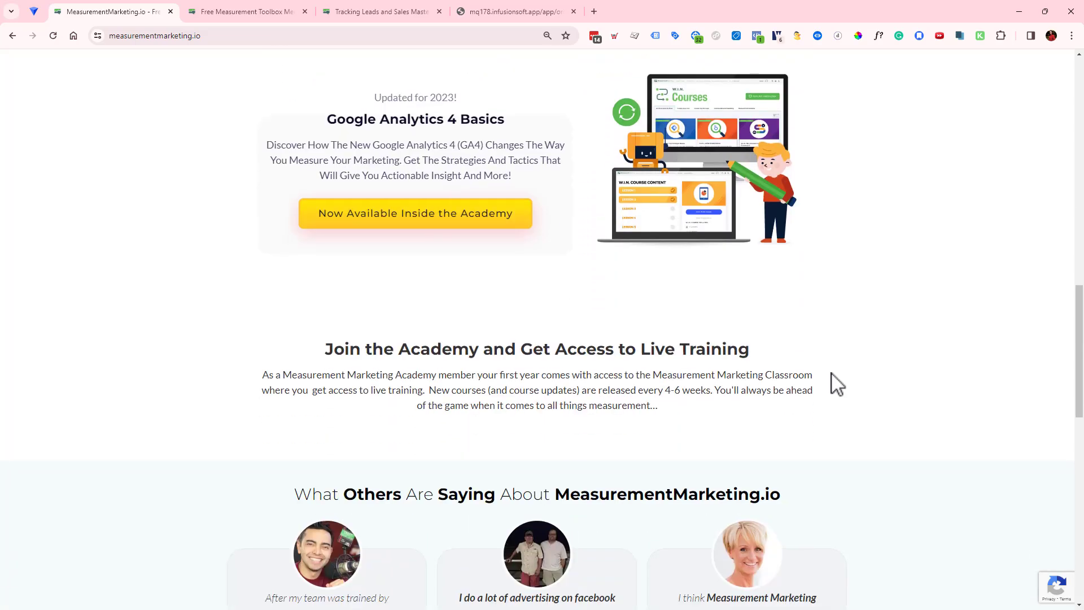
pyautogui.scroll(20, 826, 379)
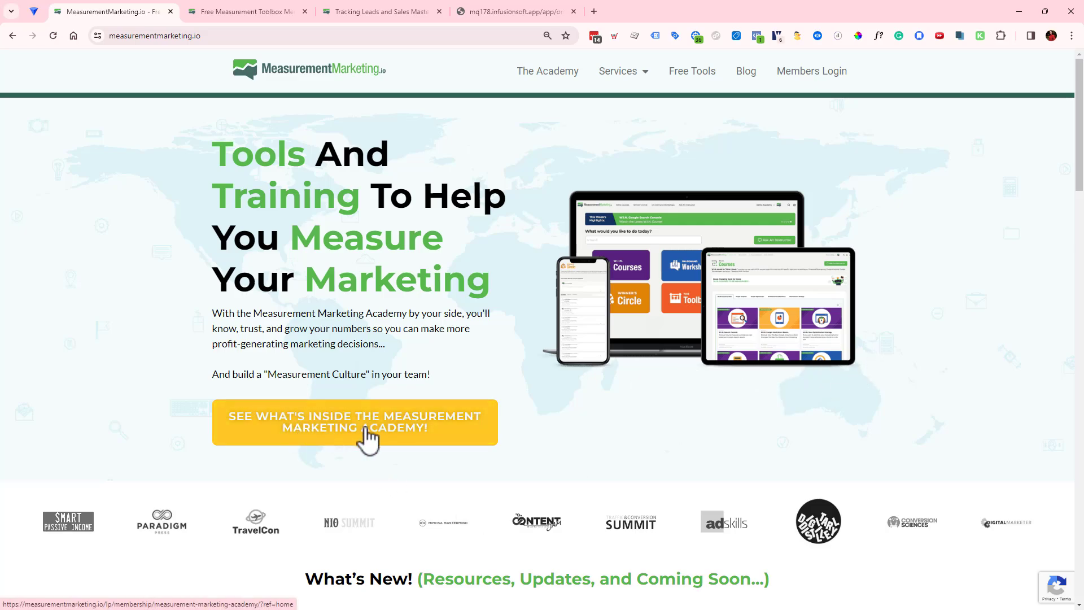
pyautogui.scroll(-1, 607, 428)
pyautogui.scroll(-8, 604, 432)
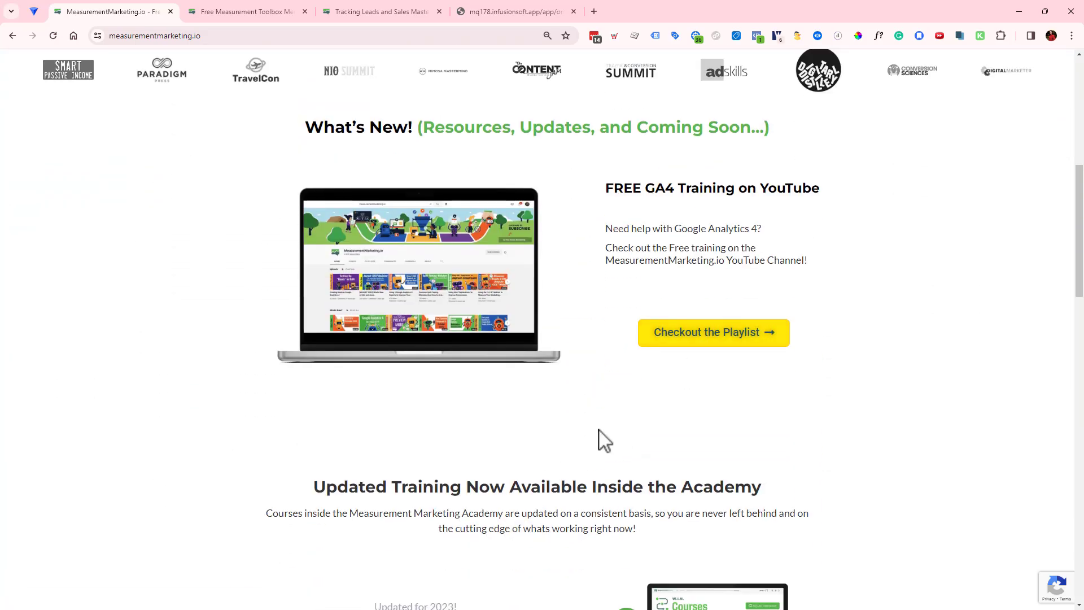
pyautogui.scroll(-4, 603, 438)
pyautogui.scroll(-4, 806, 477)
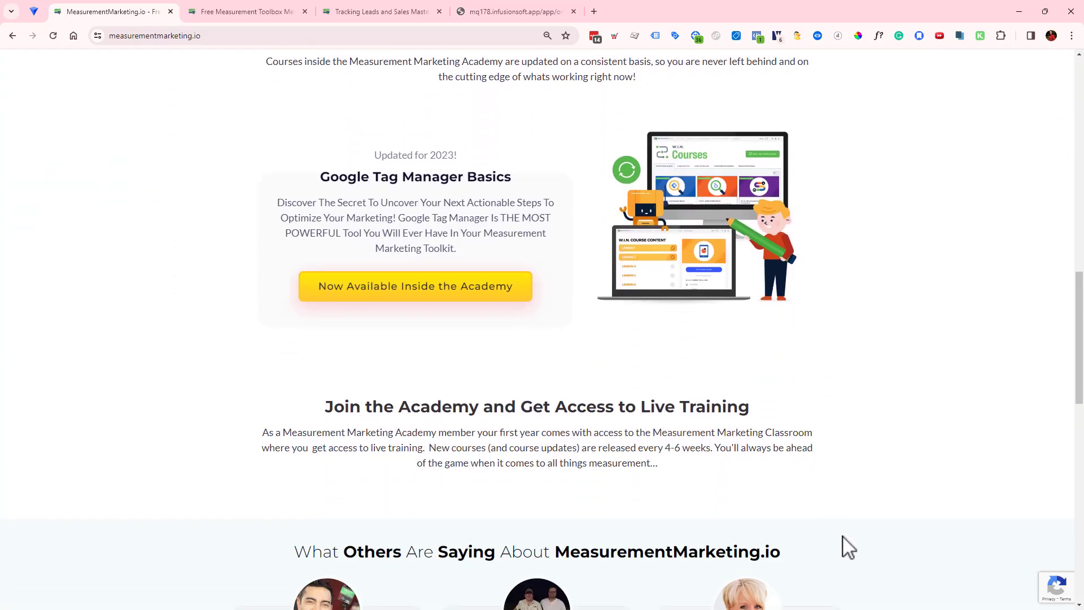
pyautogui.click(1017, 10)
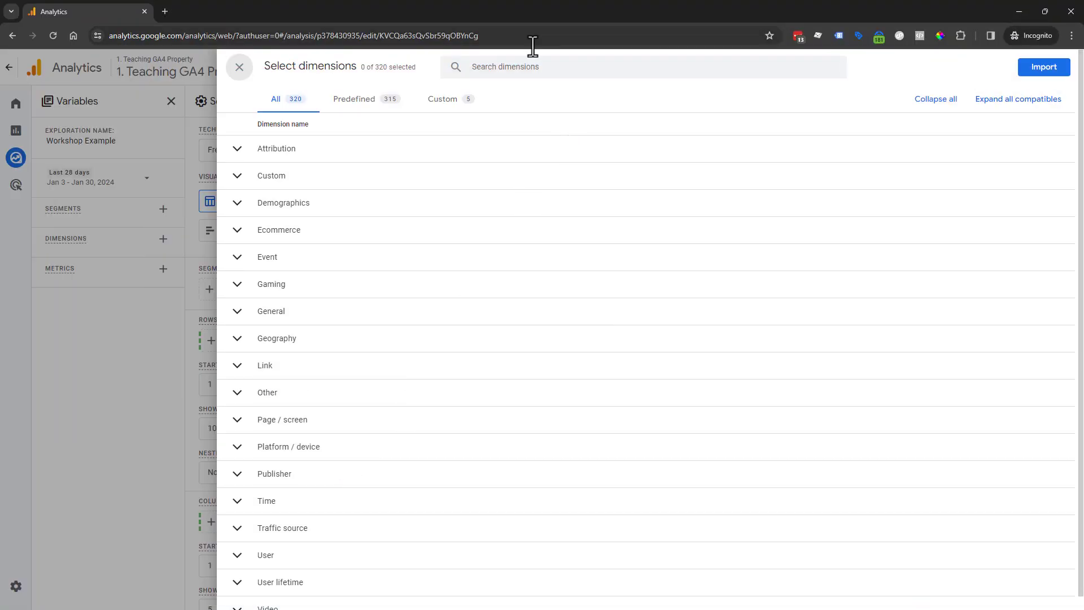
# Search the dimensions for "pag" and select Page location and Page path and screen class.
pyautogui.click(533, 75)
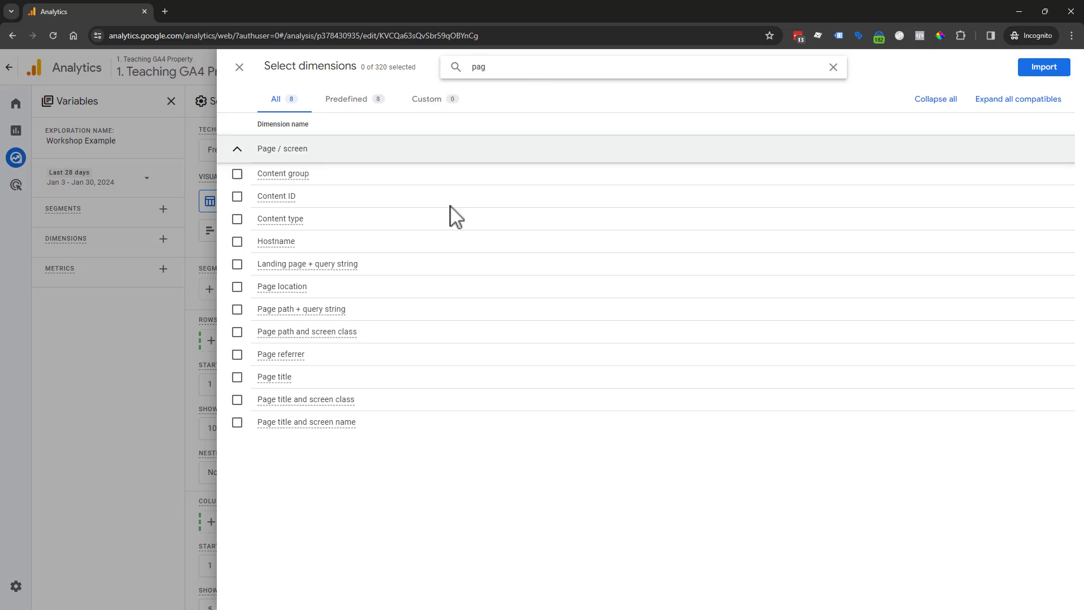
pyautogui.click(237, 287)
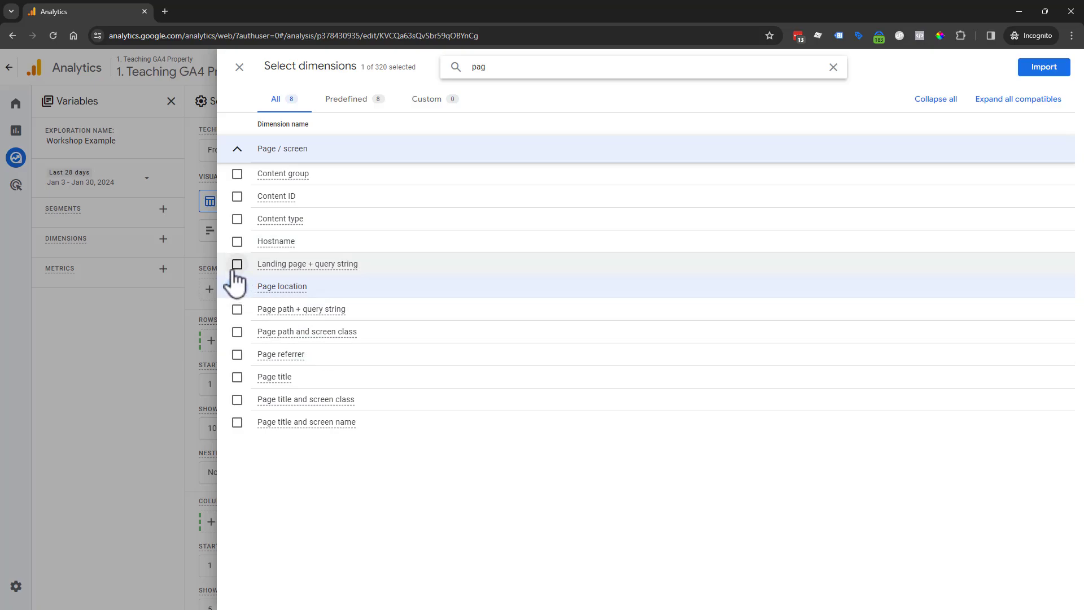
pyautogui.click(237, 332)
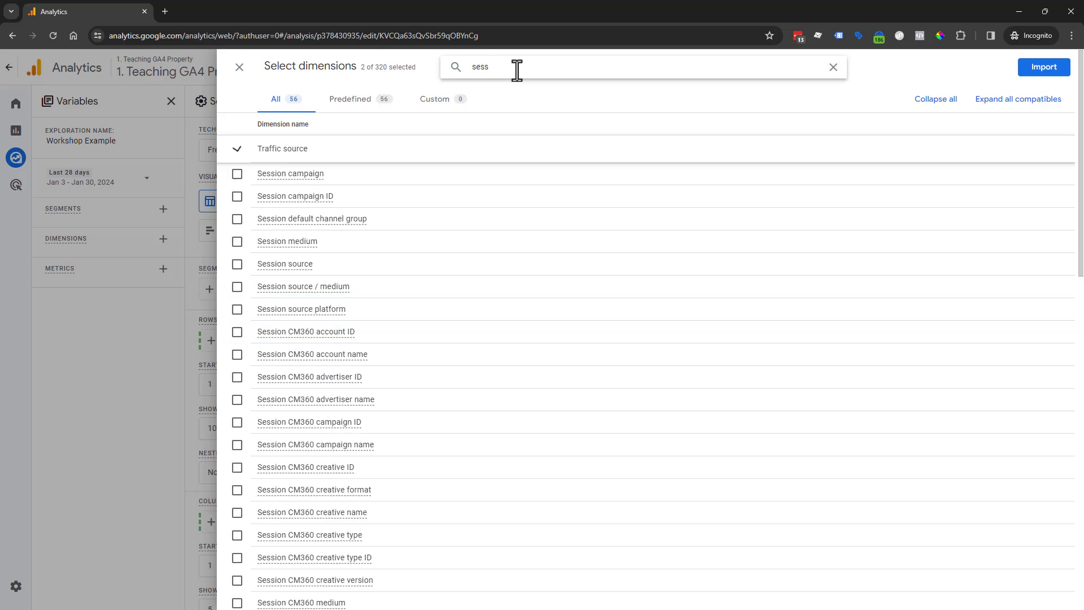
# Search the dimensions for "sess" and select Session source and Session medium.
pyautogui.click(237, 263)
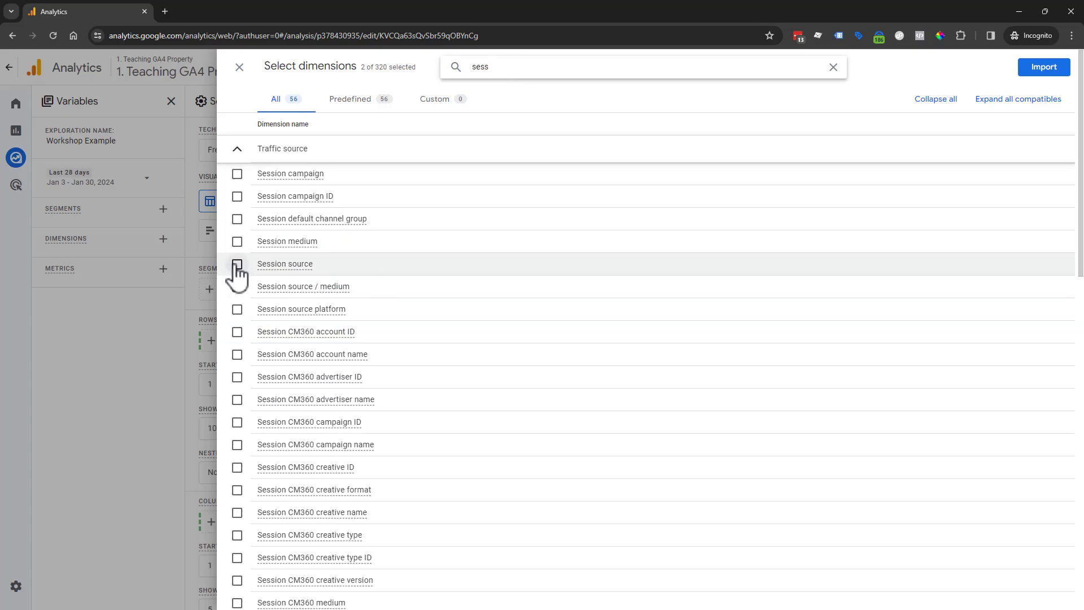
pyautogui.click(238, 241)
pyautogui.scroll(-1, 290, 315)
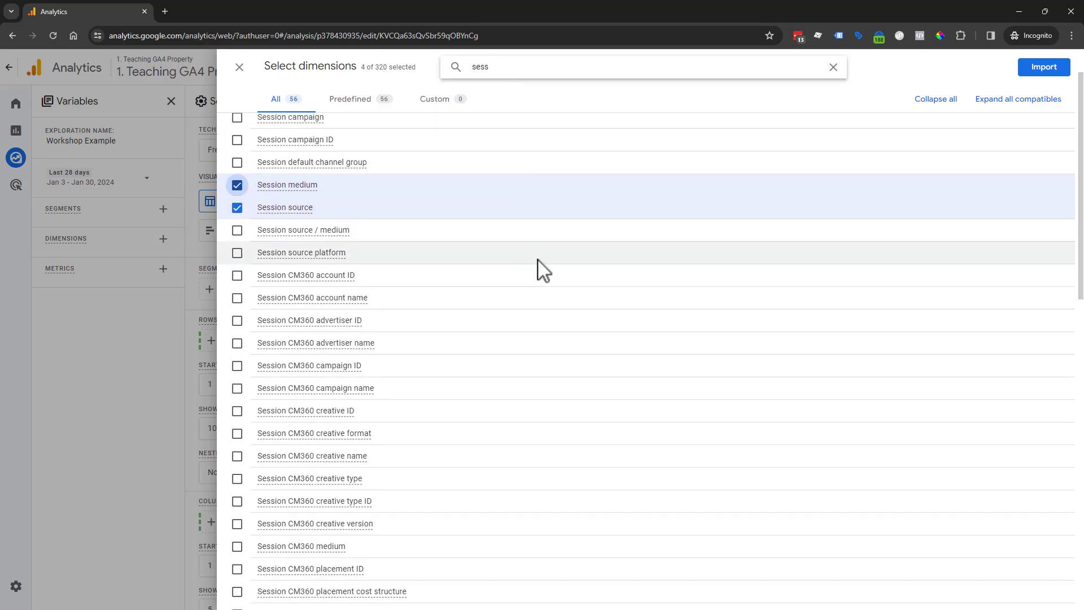
# Search the dimensions for "link" and select the predefined Link text dimension.
pyautogui.scroll(1, 543, 269)
pyautogui.scroll(1, 478, 291)
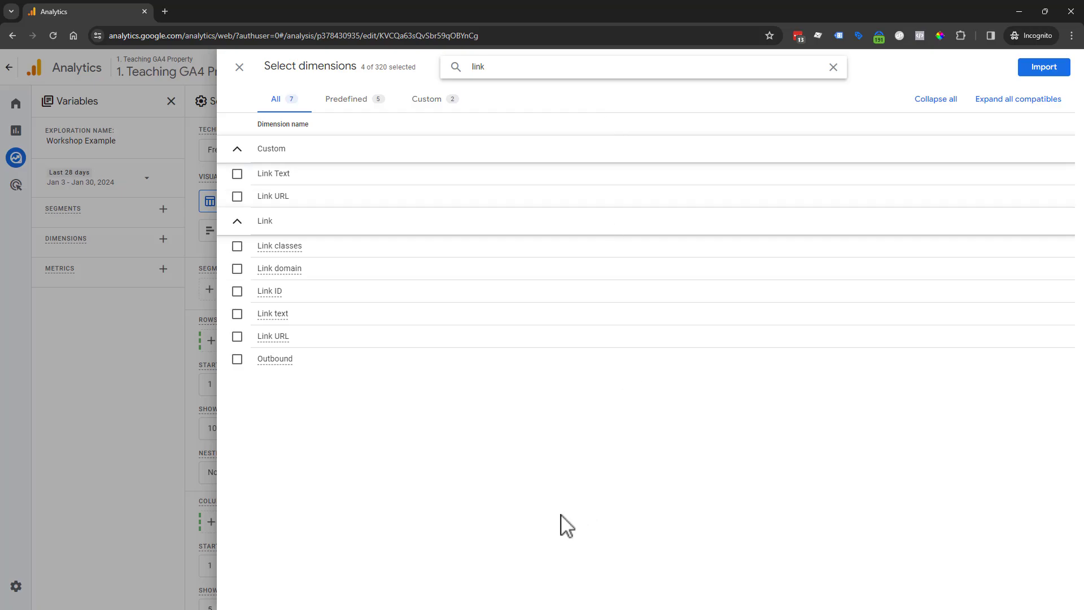
pyautogui.click(237, 314)
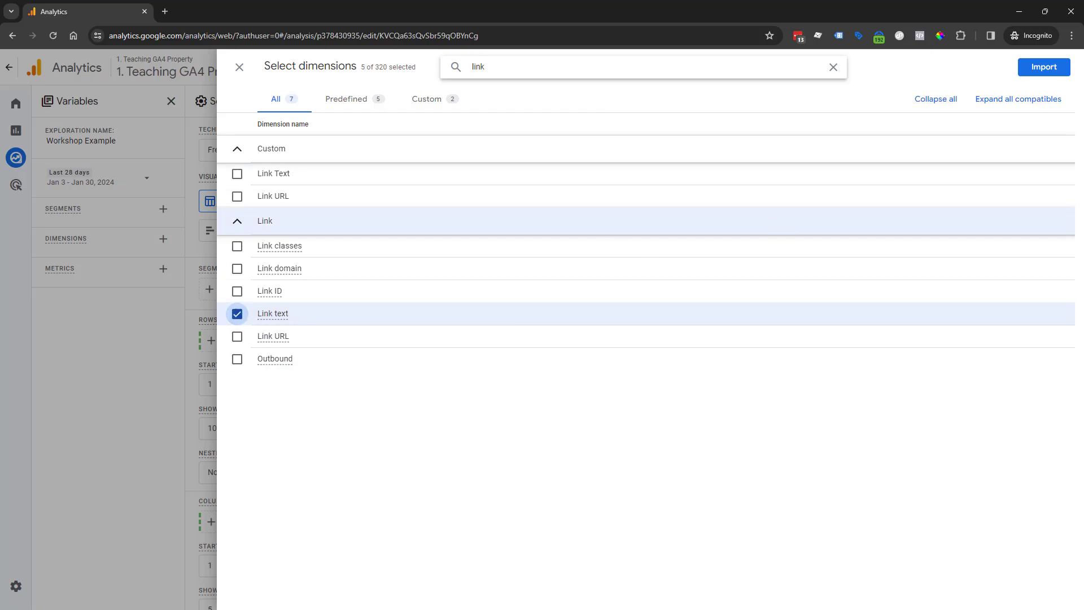
pyautogui.moveTo(468, 300)
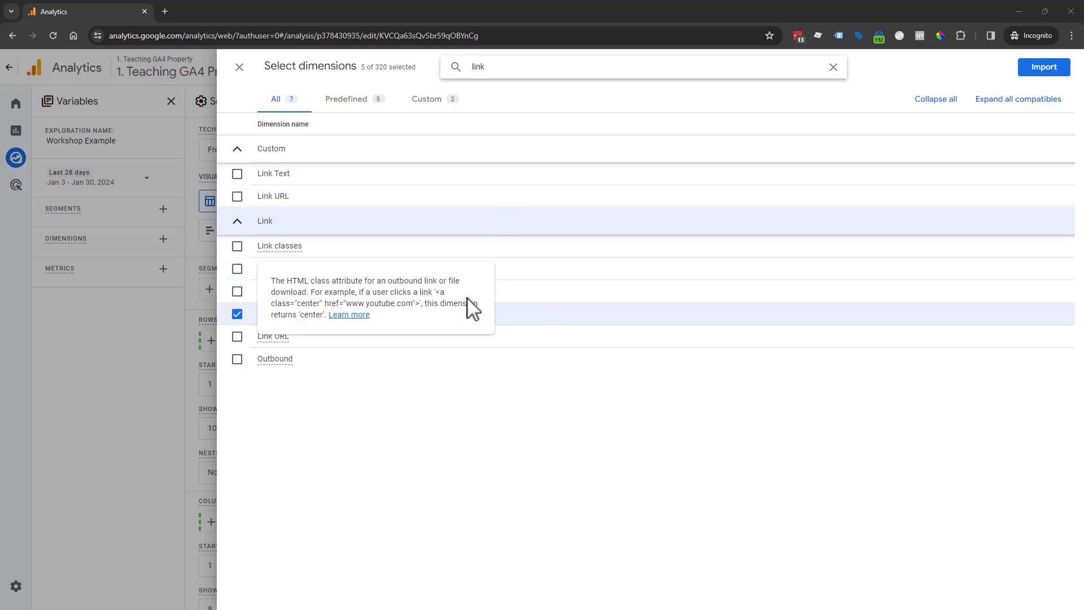
# Add the predefined Link URL dimension to the selection and import the chosen dimensions into the exploration.
pyautogui.click(237, 337)
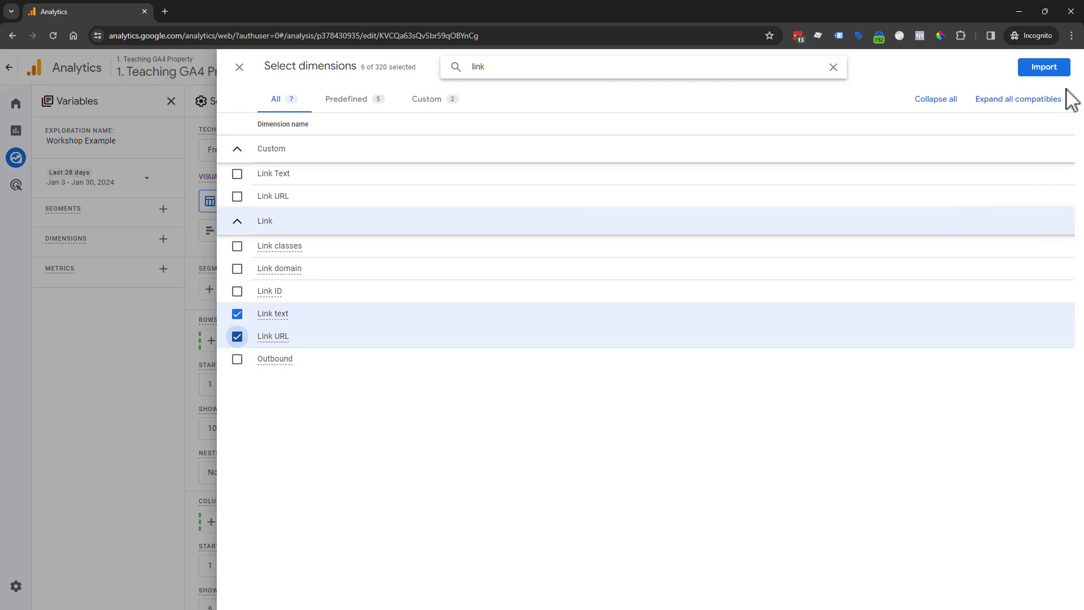
pyautogui.click(1055, 75)
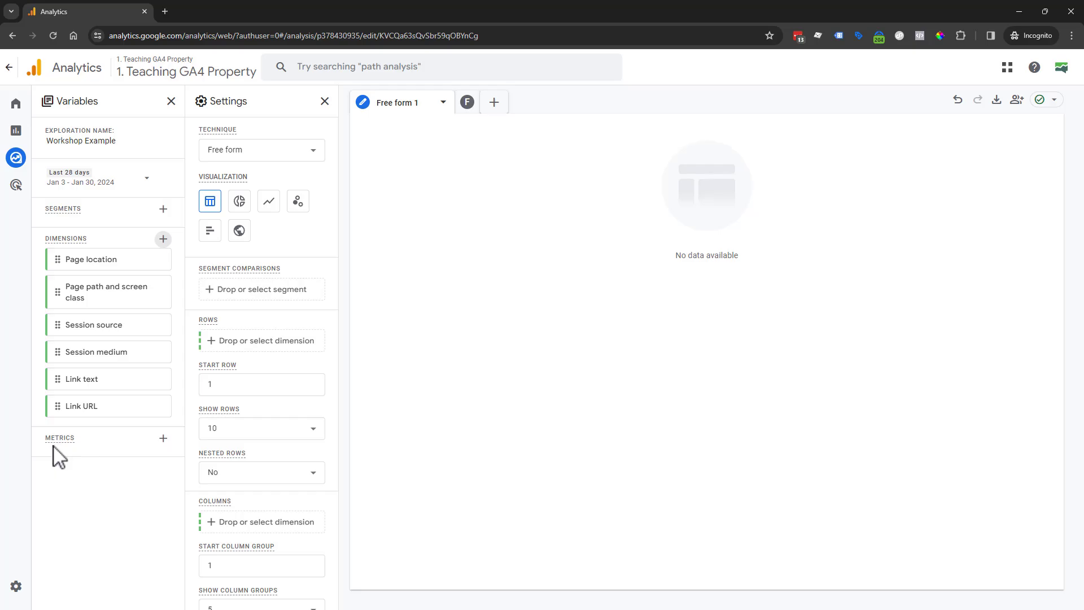
# Search for and select the Event count, Total users and Sessions metrics, and import them into the exploration's variables.
pyautogui.click(163, 439)
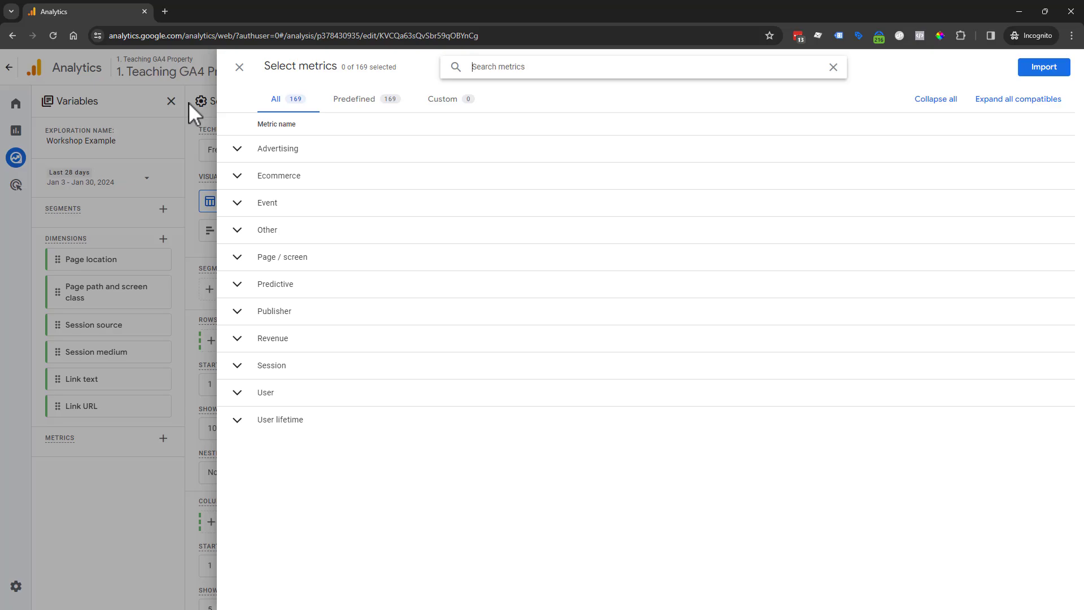
pyautogui.write('eve')
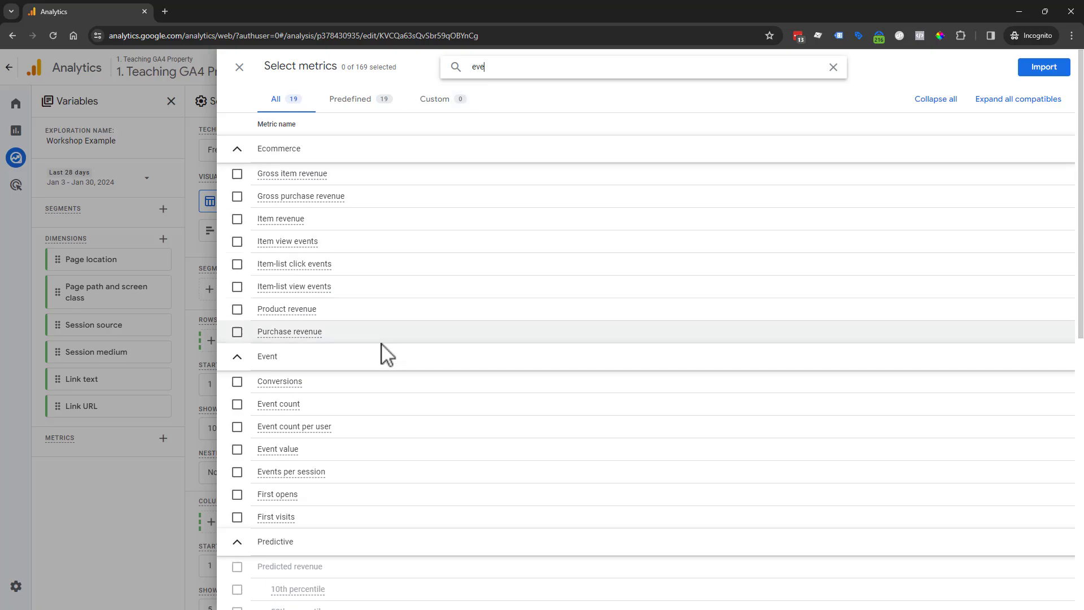
pyautogui.click(237, 405)
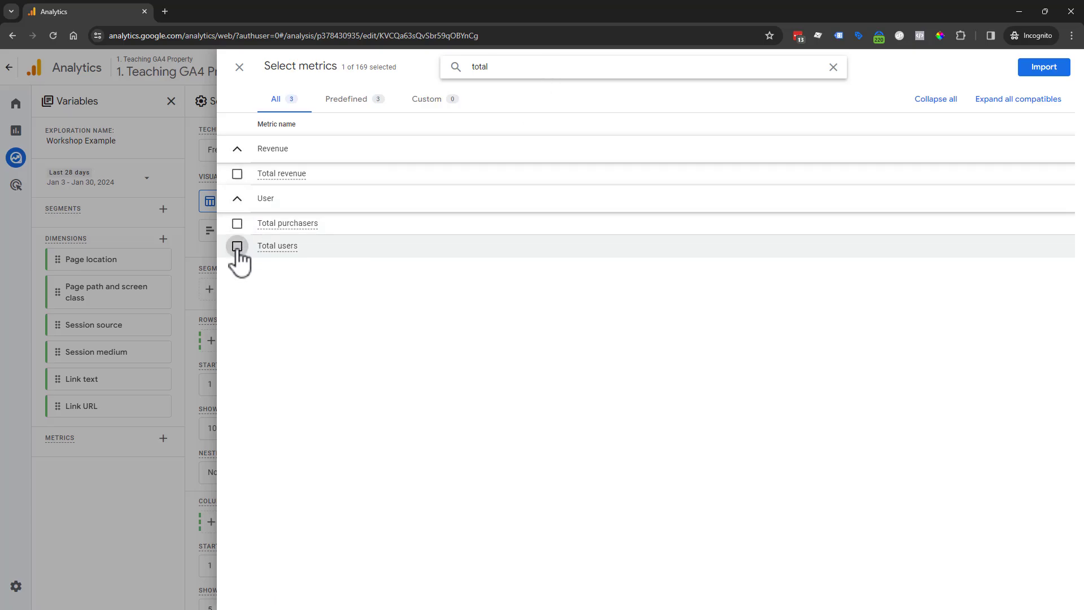
pyautogui.click(237, 246)
pyautogui.click(515, 70)
pyautogui.write('sess')
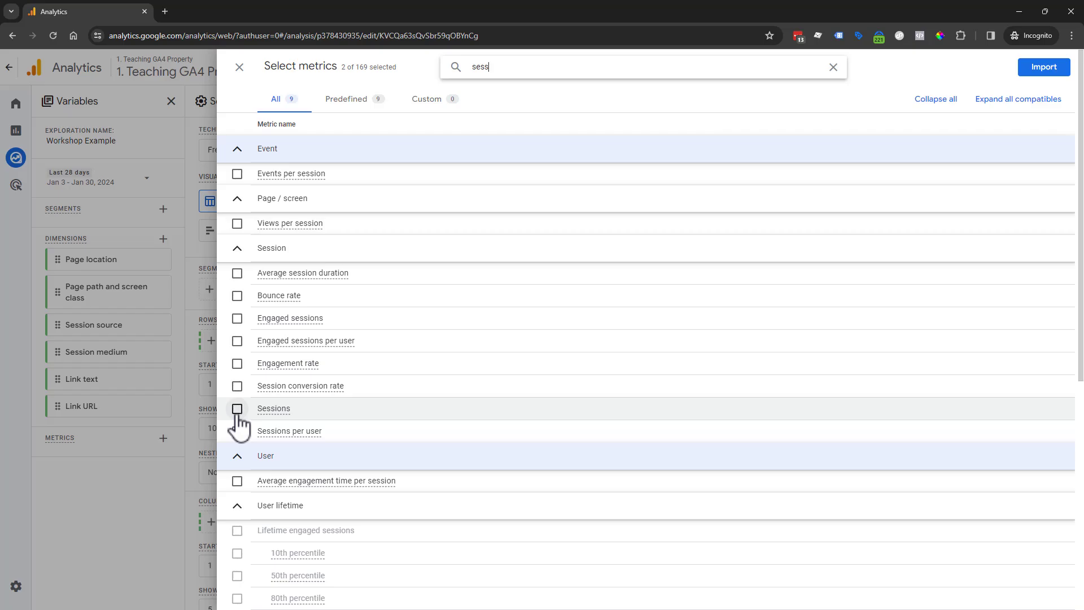
pyautogui.click(237, 409)
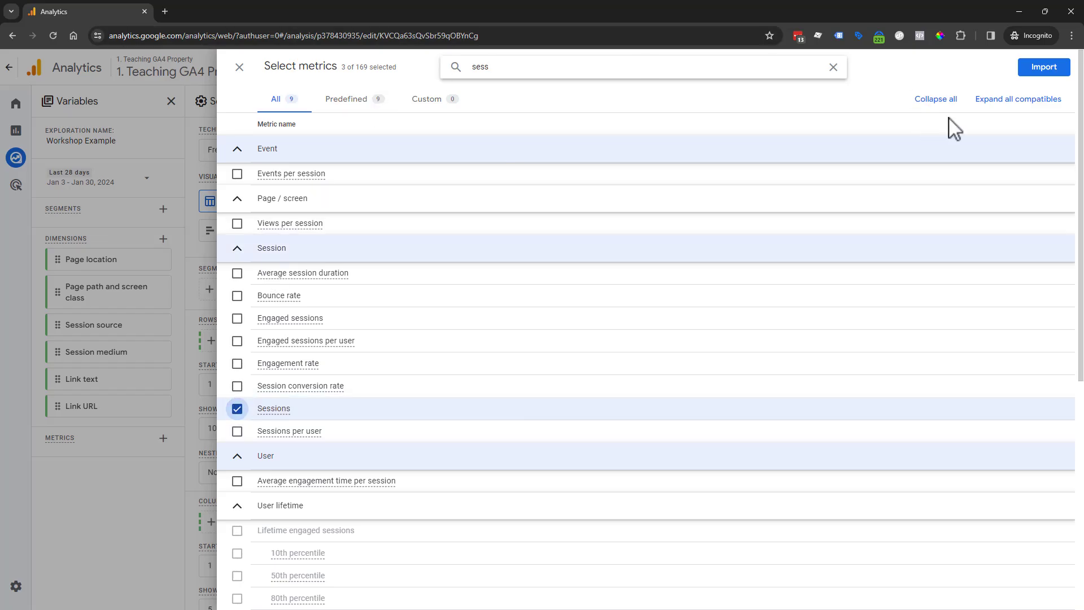
pyautogui.click(1029, 74)
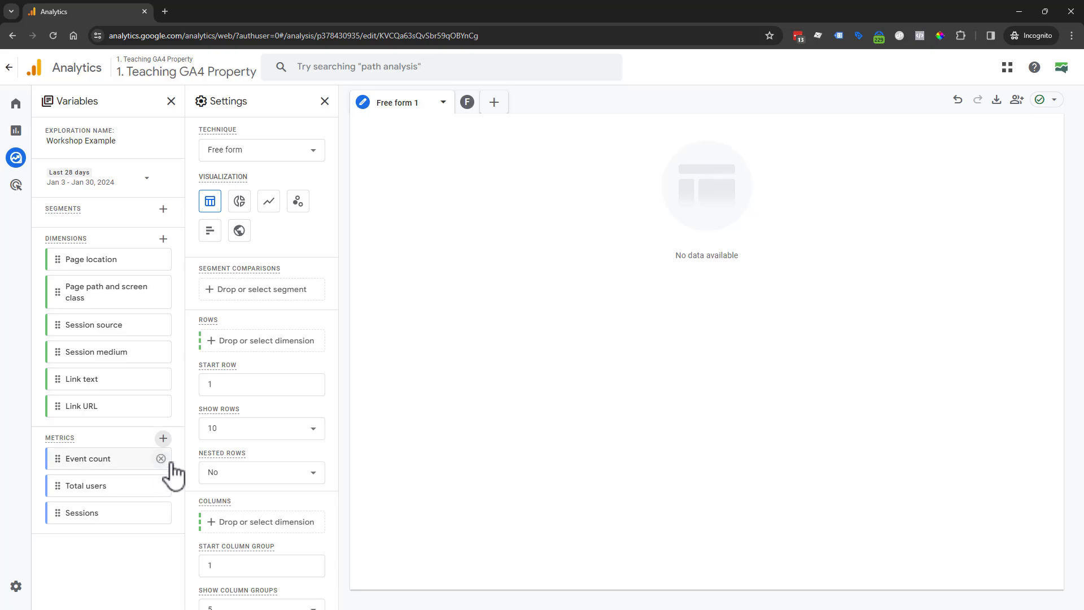
# Review the free-form settings for rows, columns, values and filters.
pyautogui.scroll(-2, 266, 282)
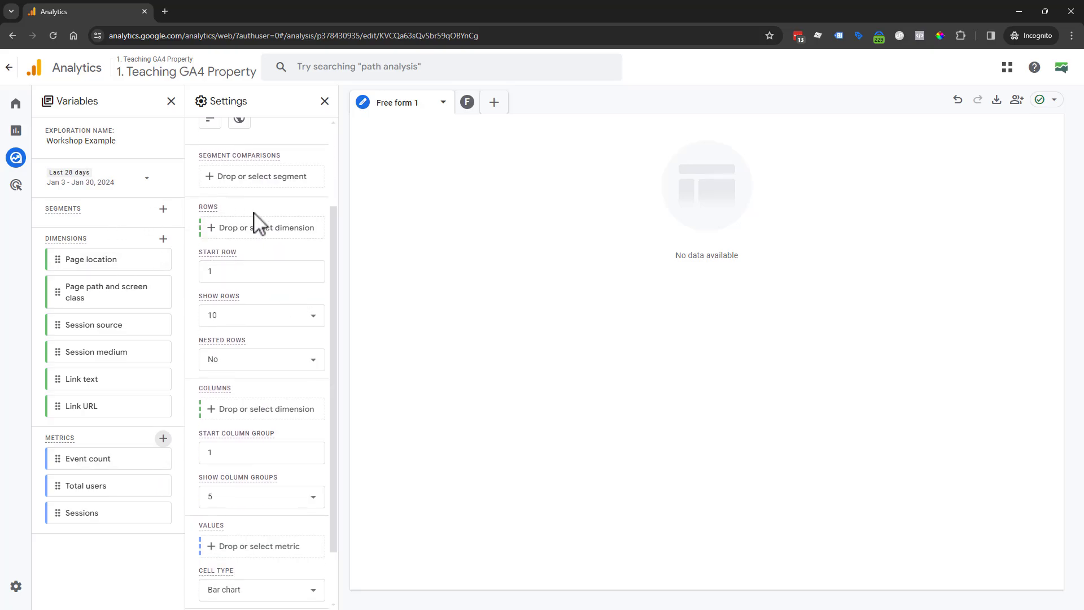
pyautogui.scroll(-1, 254, 217)
pyautogui.scroll(3, 238, 249)
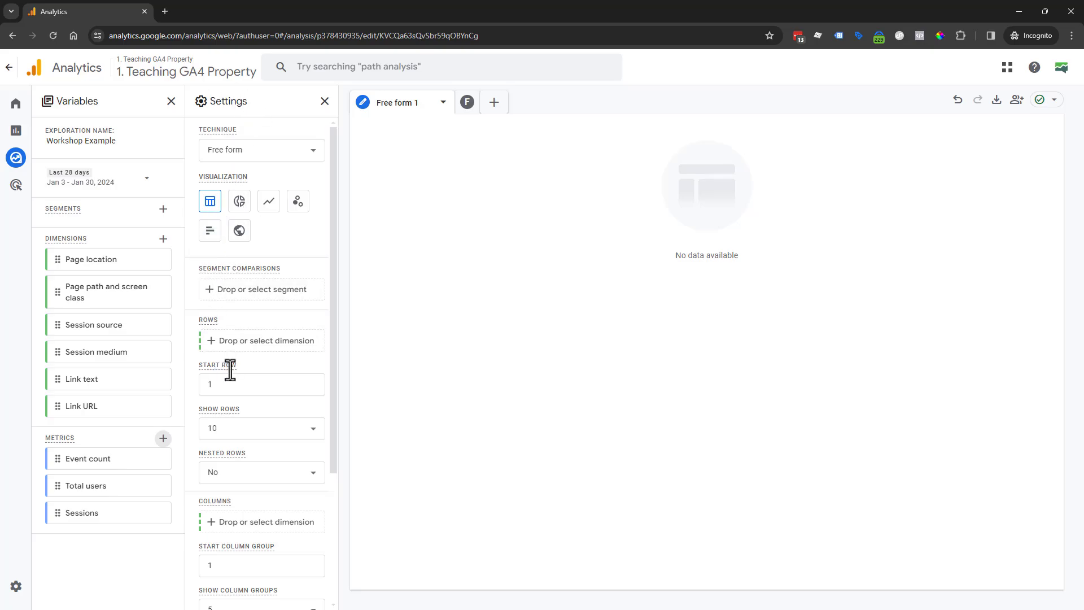
pyautogui.scroll(-1, 237, 305)
pyautogui.scroll(1, 246, 242)
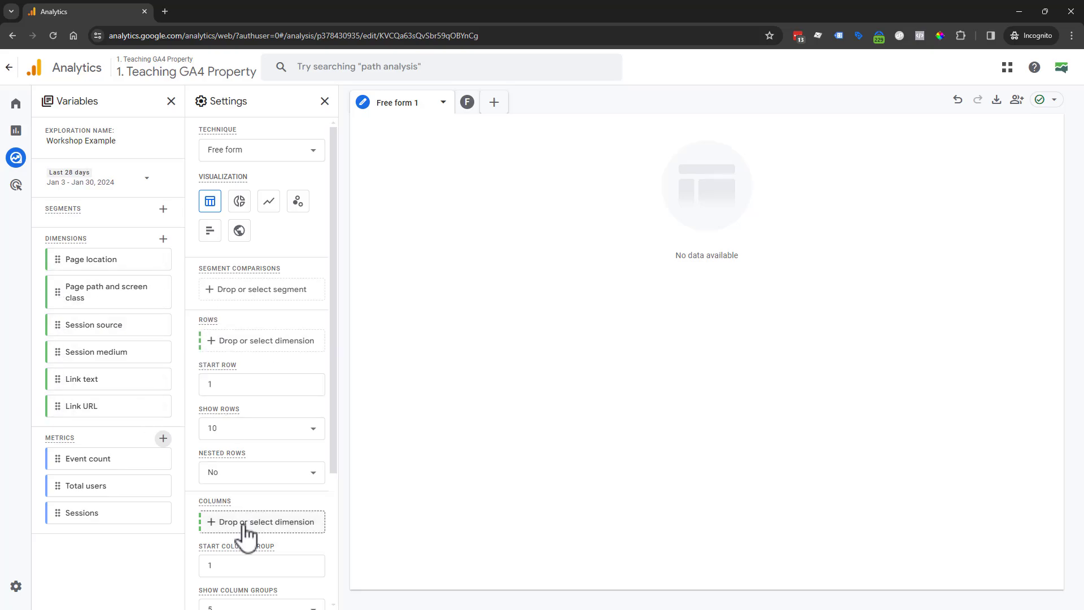
pyautogui.scroll(-3, 212, 526)
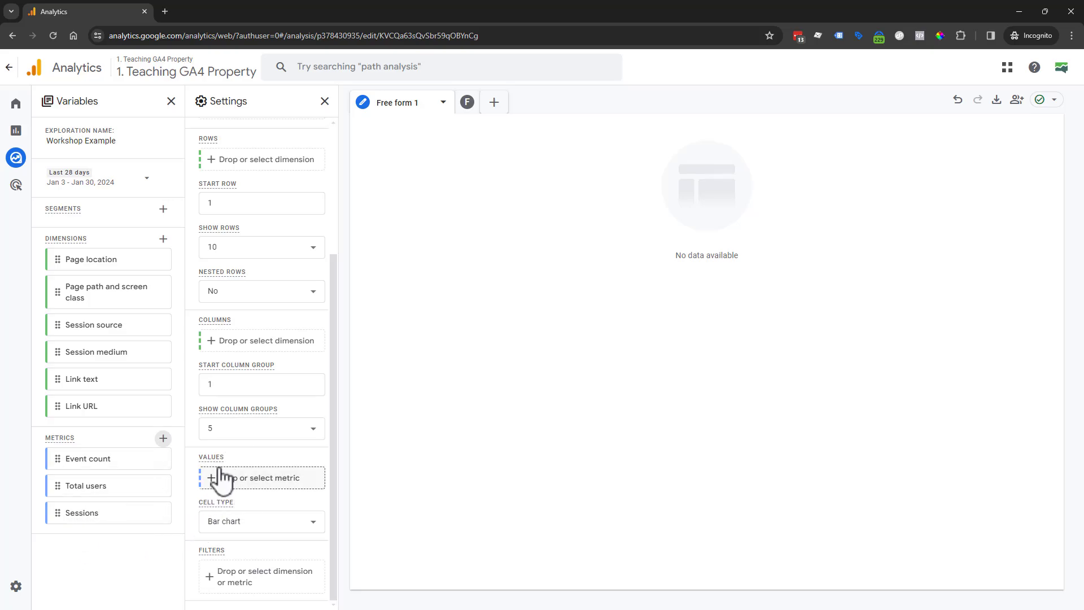
pyautogui.scroll(3, 220, 471)
# Build the free-form table with Page location as the row dimension and Sessions as the value.
pyautogui.moveTo(69, 274); pyautogui.dragTo(263, 350)
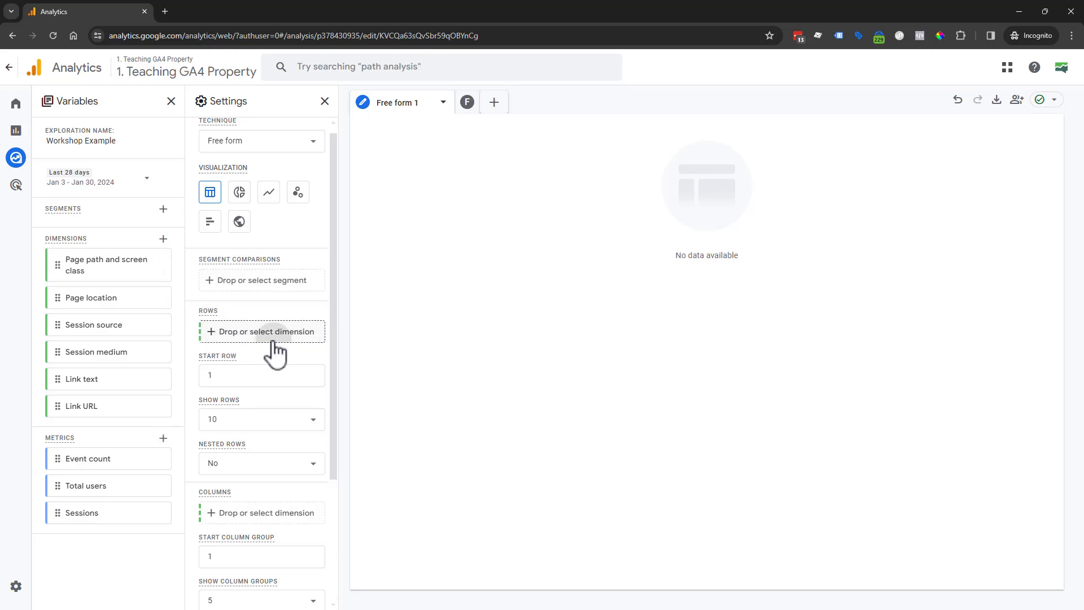
pyautogui.click(276, 333)
pyautogui.click(317, 355)
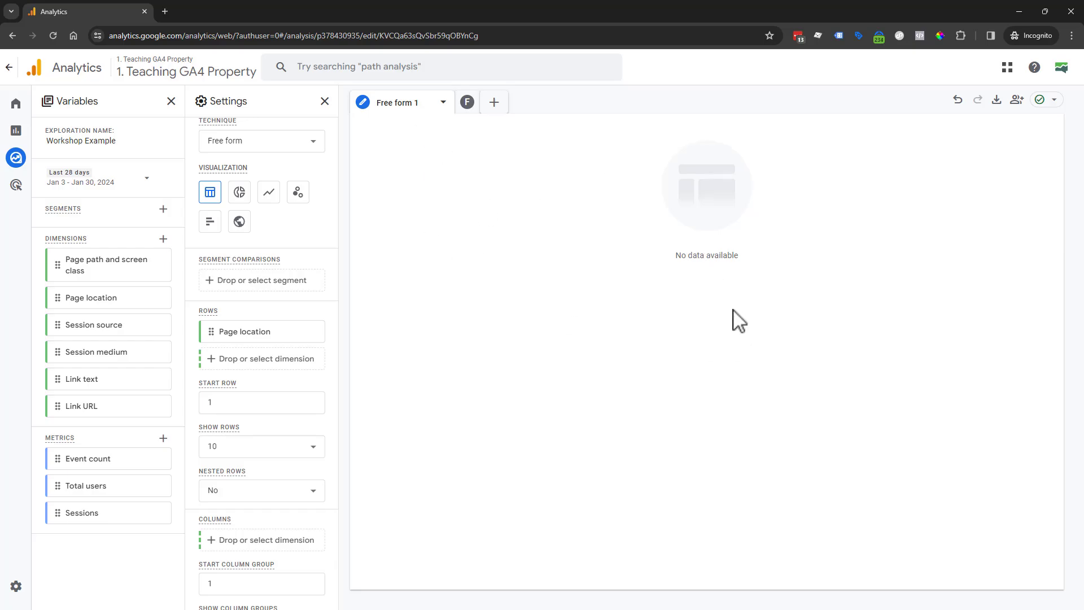
pyautogui.scroll(-4, 316, 435)
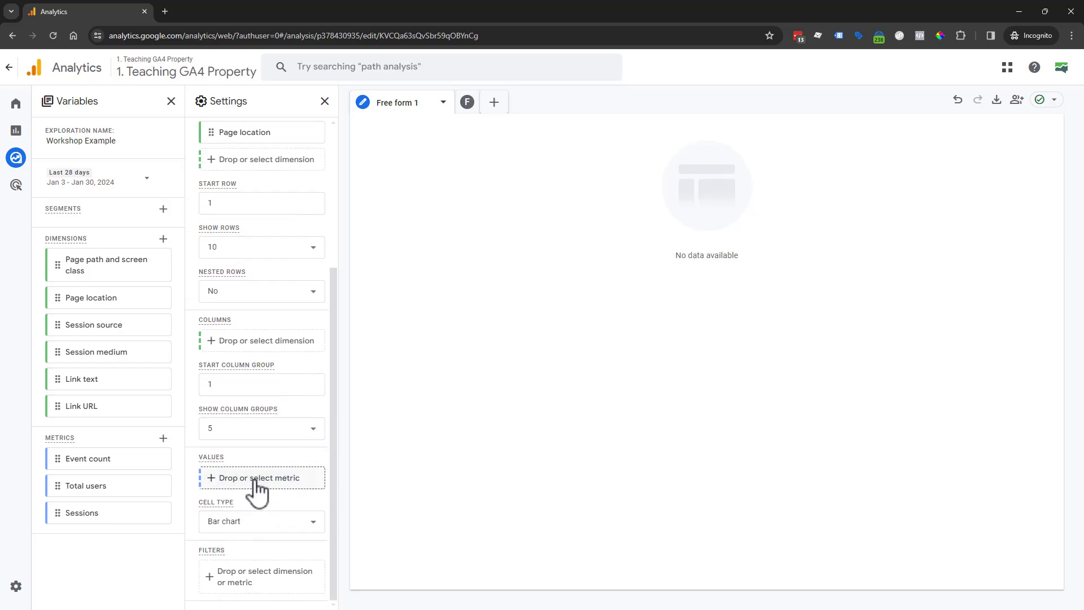
pyautogui.click(255, 478)
pyautogui.click(284, 553)
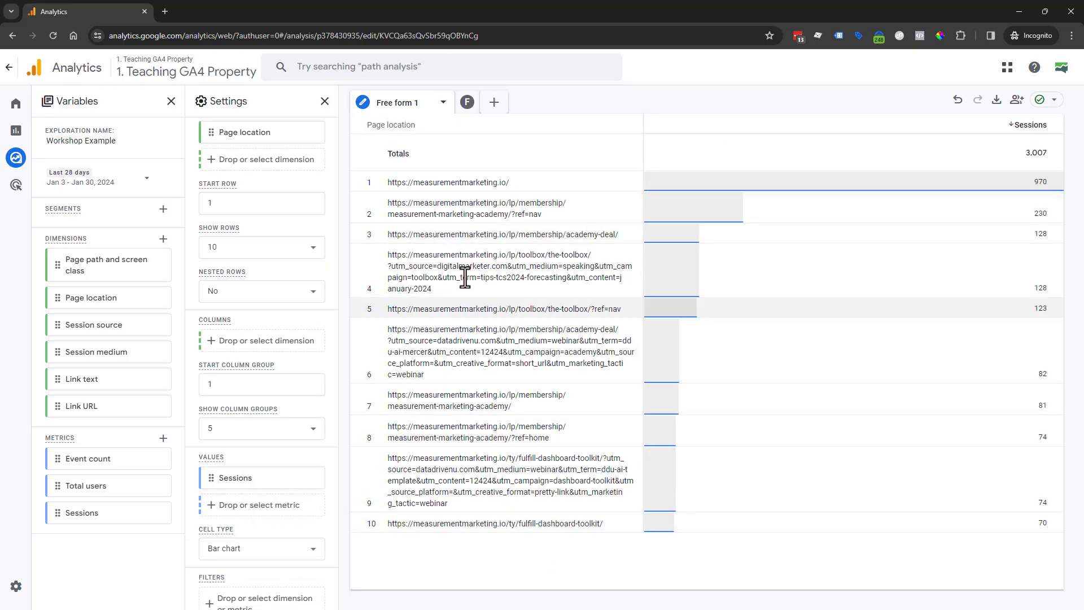
# Remove Page location from the table rows and add a filter on the Page location dimension.
pyautogui.scroll(2, 308, 224)
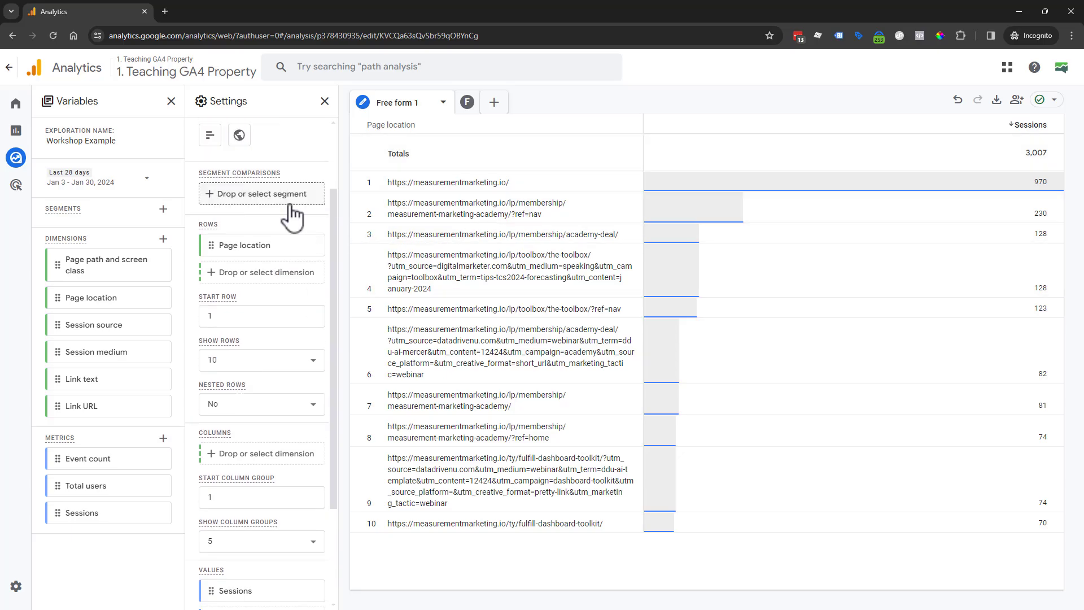
pyautogui.click(315, 245)
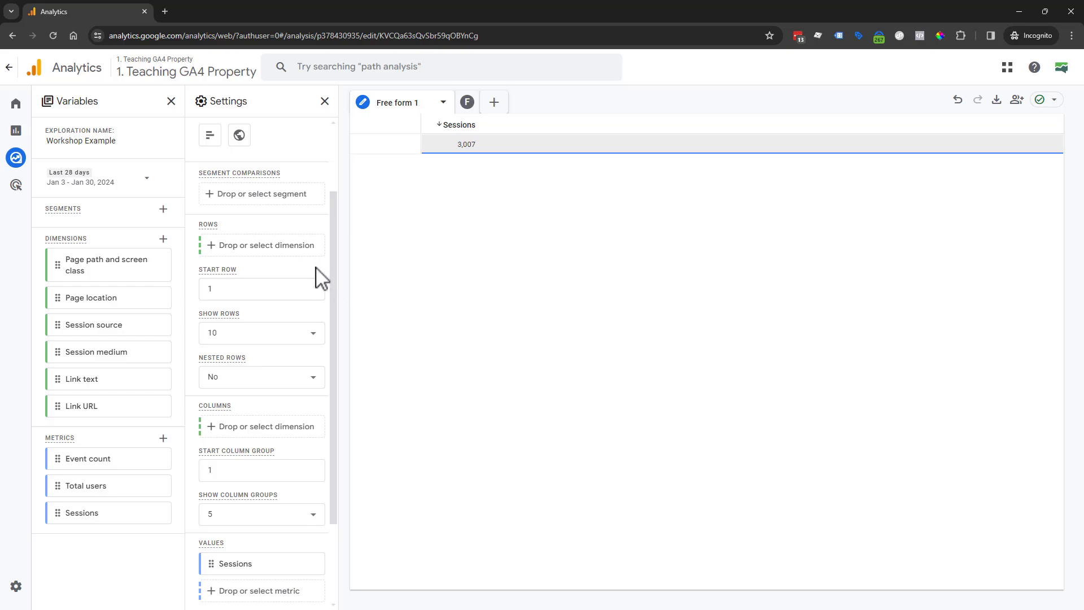
pyautogui.scroll(-2, 266, 350)
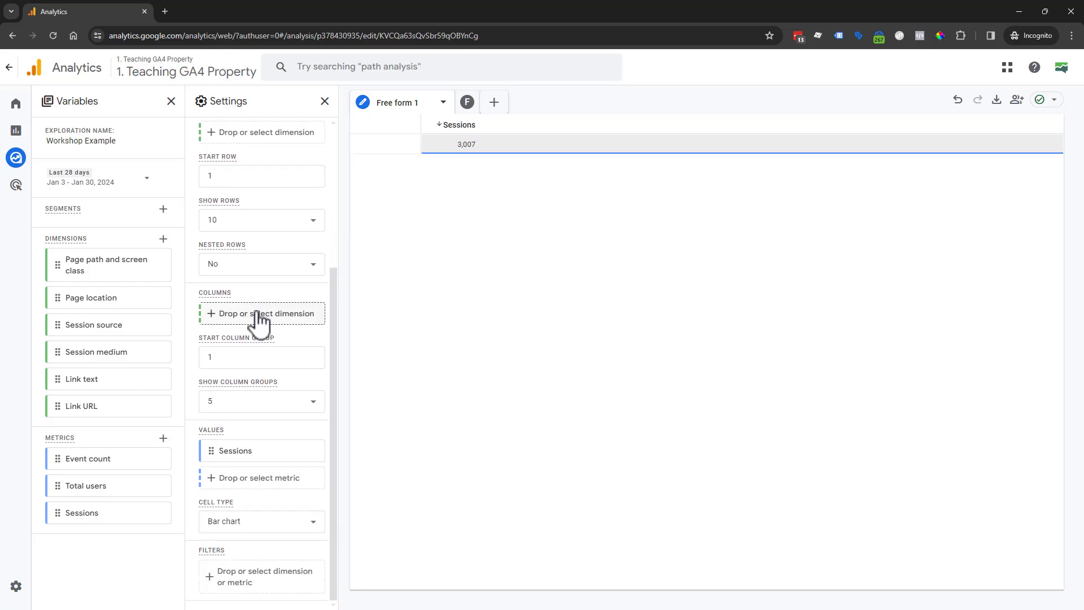
pyautogui.click(260, 587)
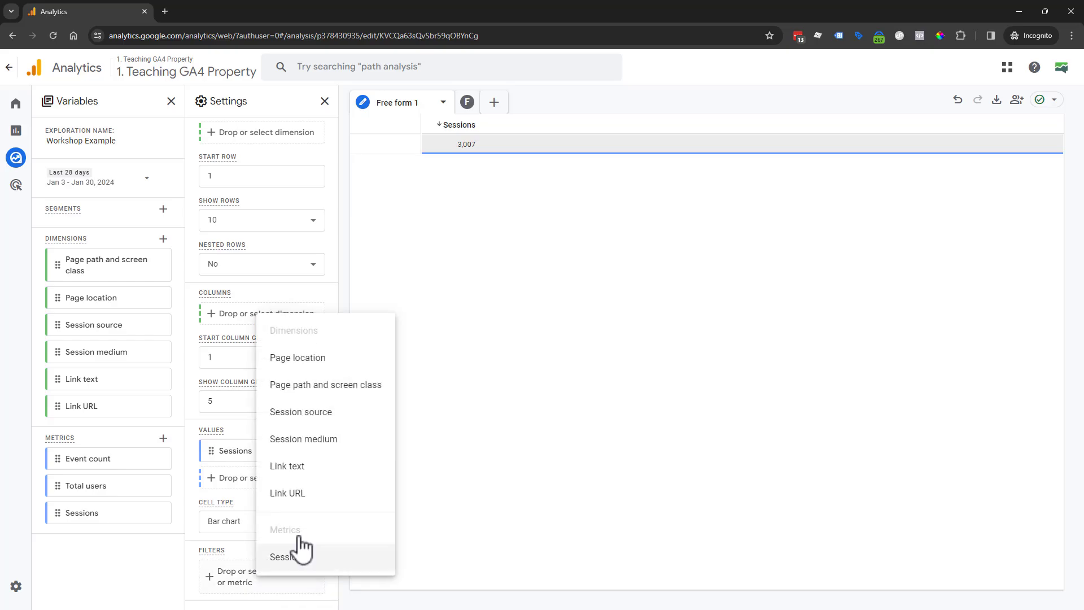
pyautogui.click(320, 367)
pyautogui.scroll(-3, 315, 368)
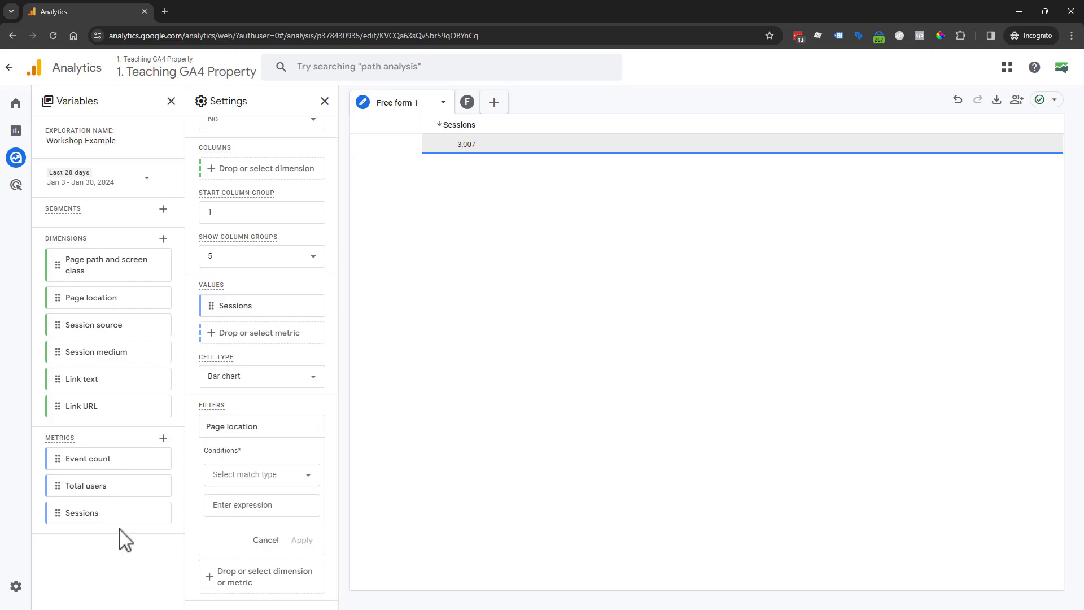
pyautogui.click(237, 476)
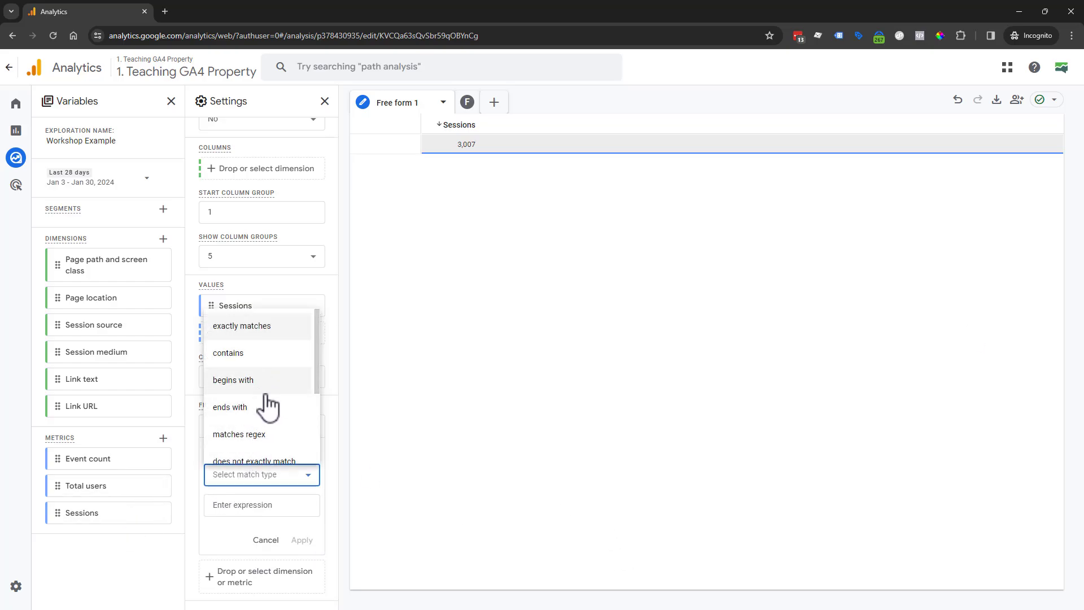
pyautogui.scroll(-2, 277, 432)
pyautogui.scroll(2, 275, 432)
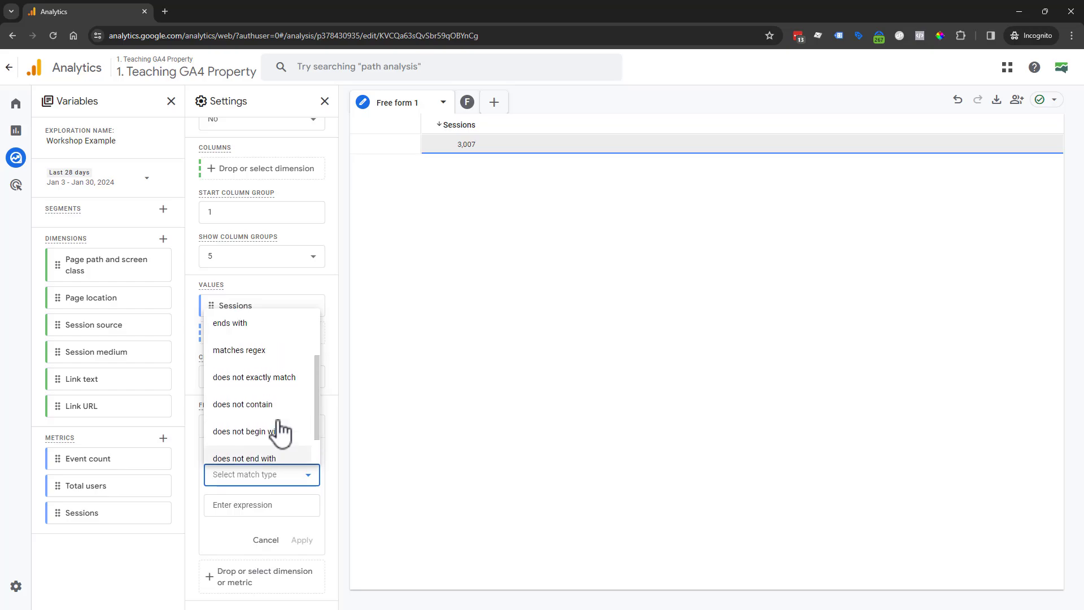
pyautogui.click(259, 333)
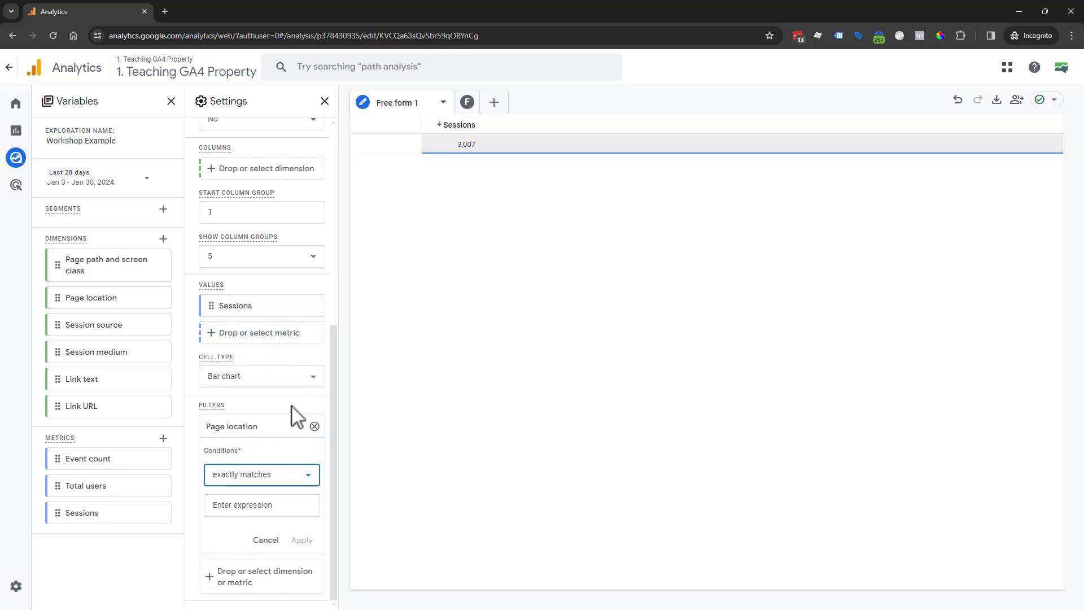
pyautogui.click(278, 510)
pyautogui.click(272, 377)
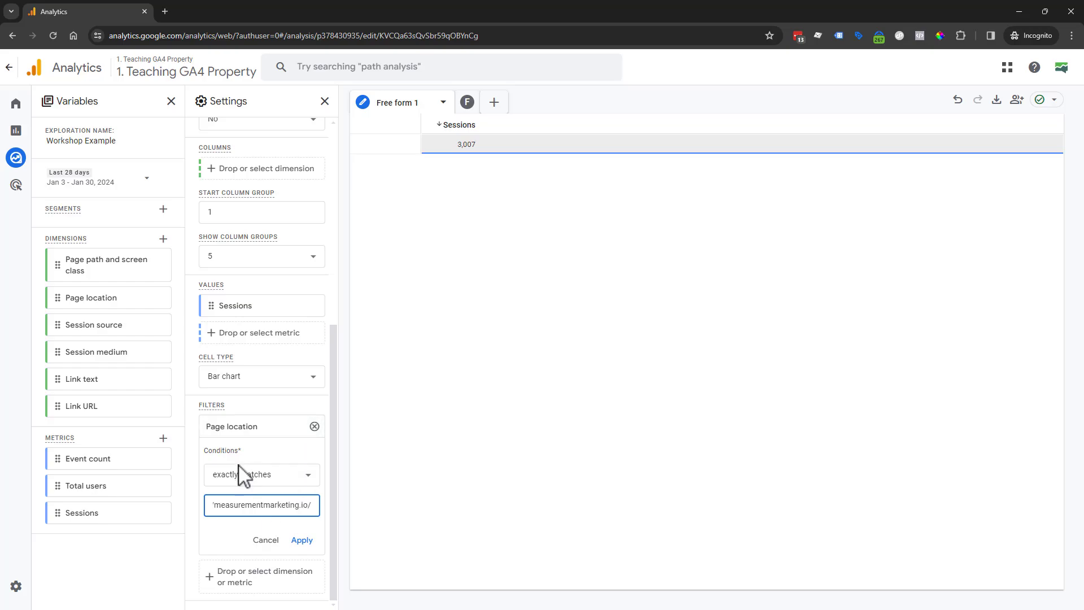
pyautogui.click(248, 480)
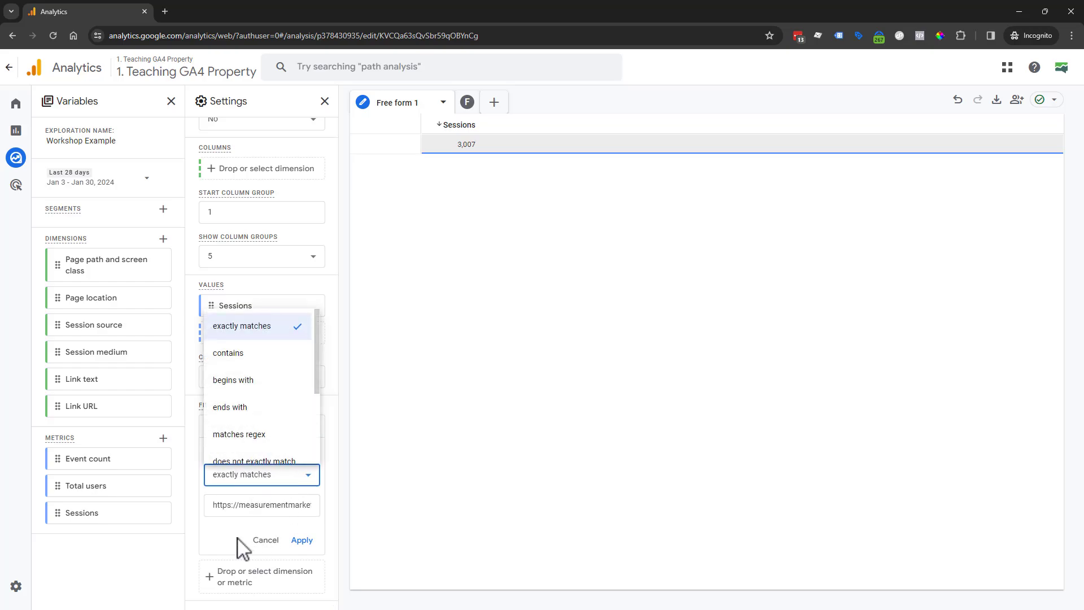
pyautogui.click(282, 524)
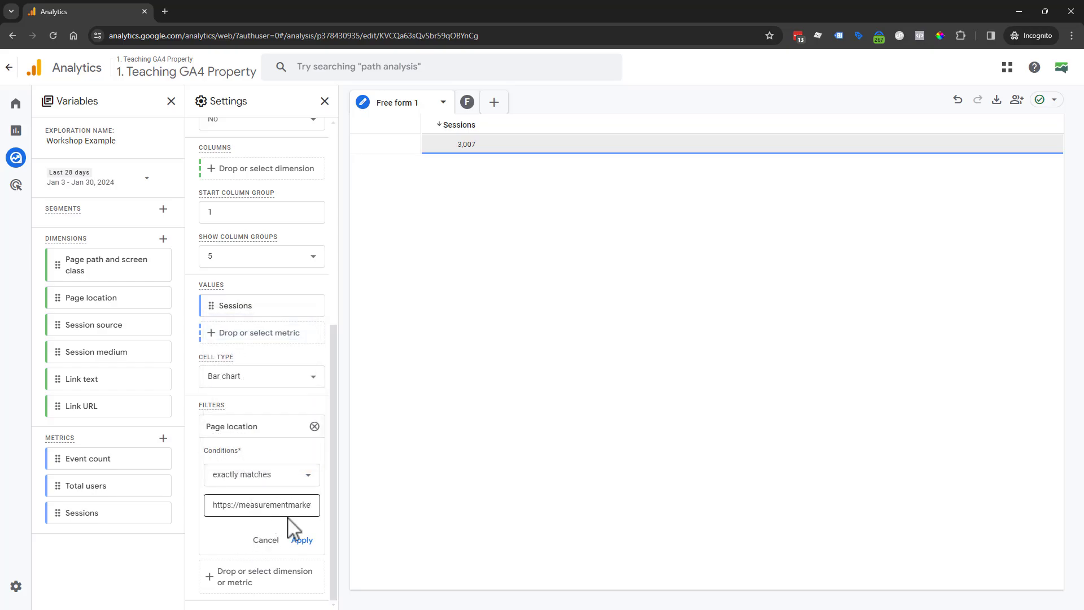
pyautogui.click(308, 543)
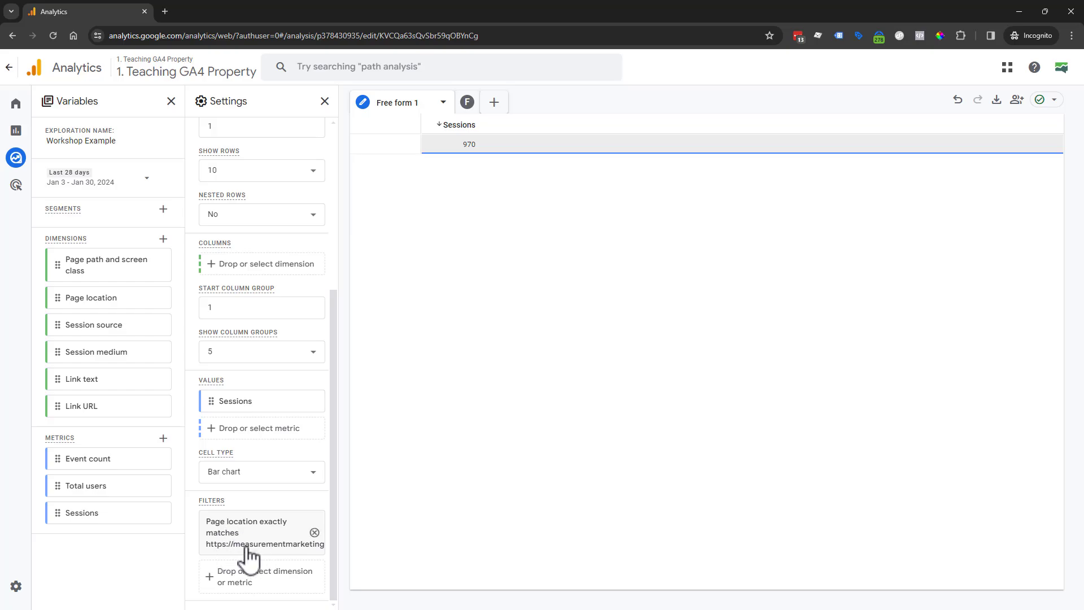
# Add Link text as the row dimension of the free-form table.
pyautogui.scroll(5, 264, 441)
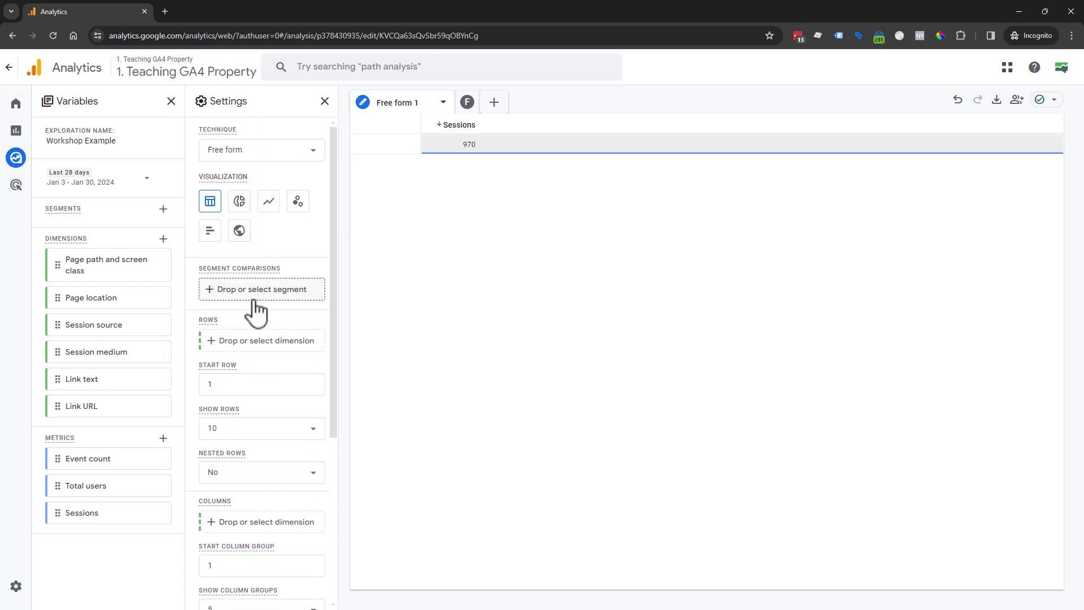
pyautogui.click(254, 341)
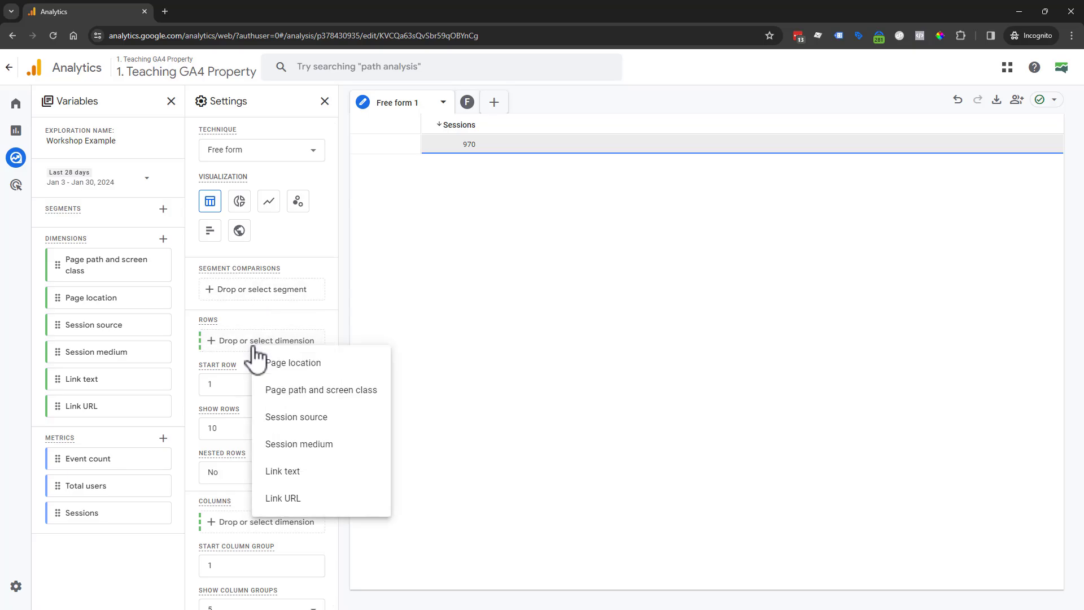
pyautogui.click(349, 476)
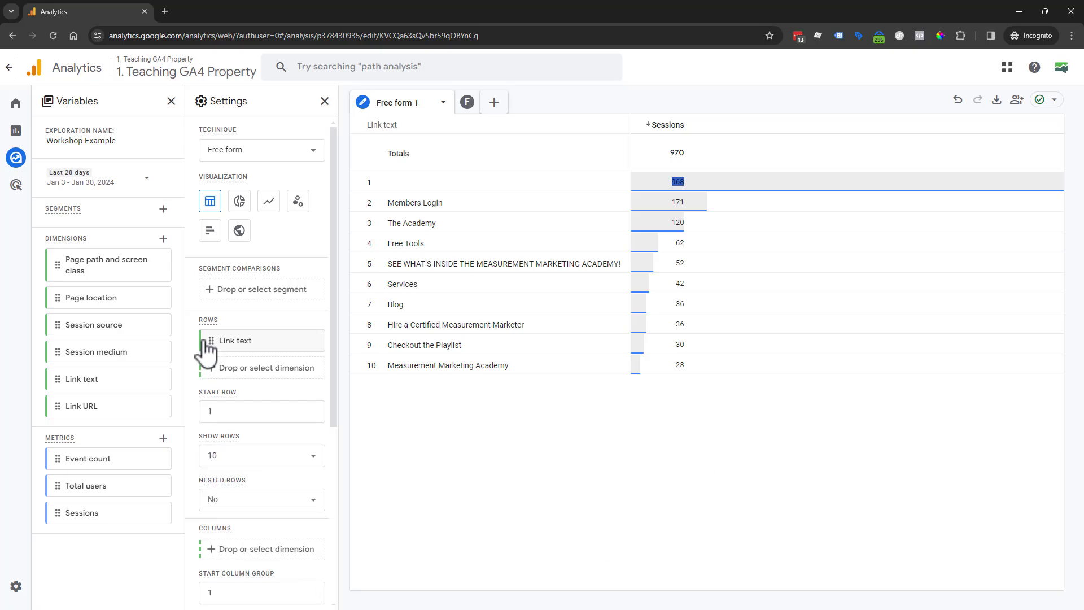
# Set the number of rows shown to 50 and look through the list of link texts.
pyautogui.click(229, 458)
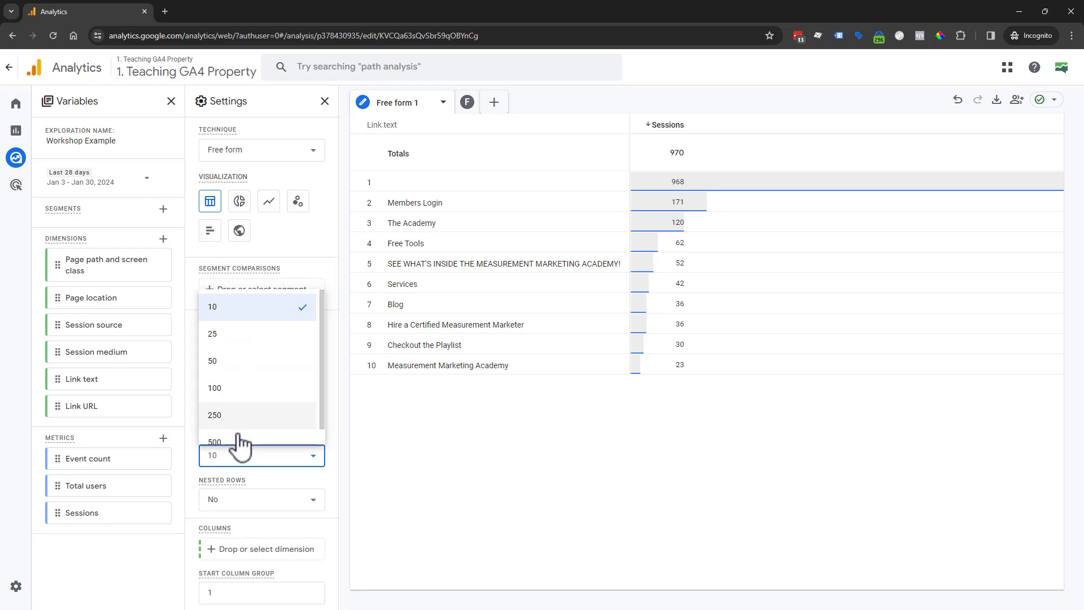
pyautogui.scroll(-1, 238, 442)
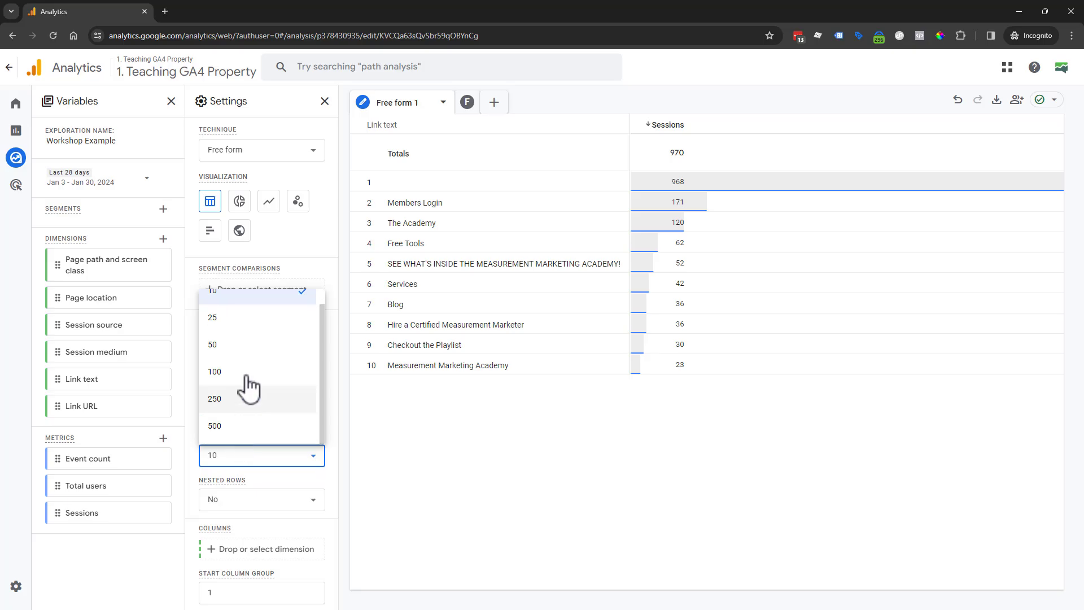
pyautogui.click(238, 345)
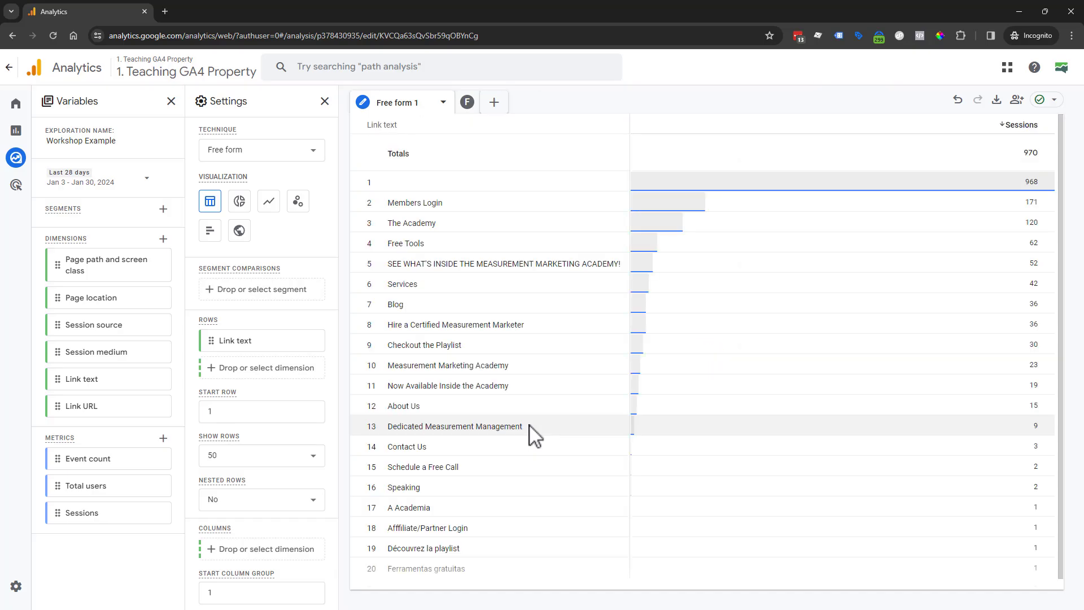
pyautogui.scroll(-1, 758, 309)
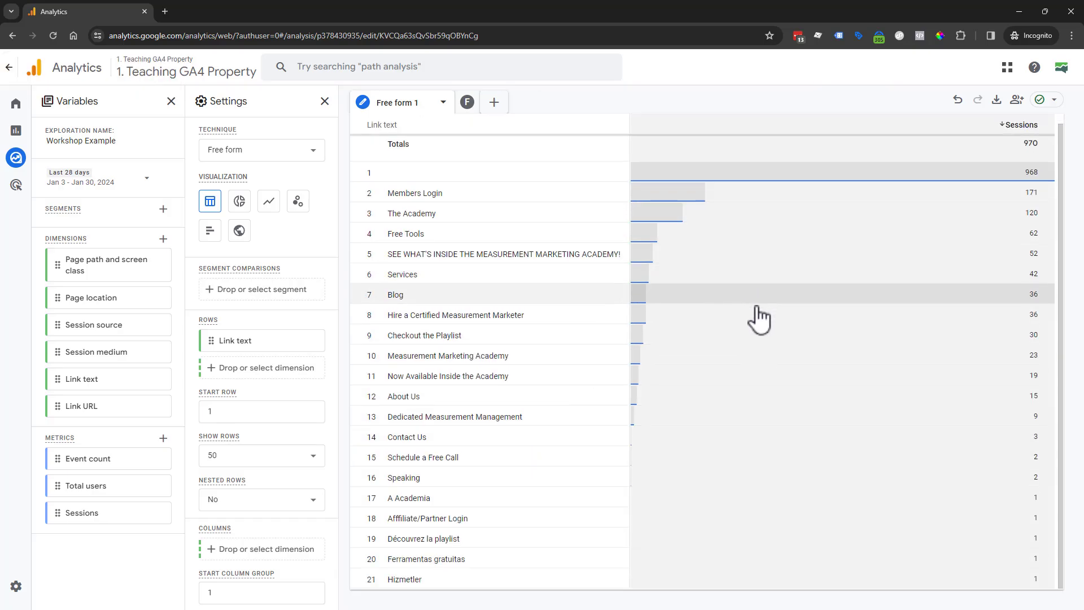
pyautogui.scroll(1, 649, 489)
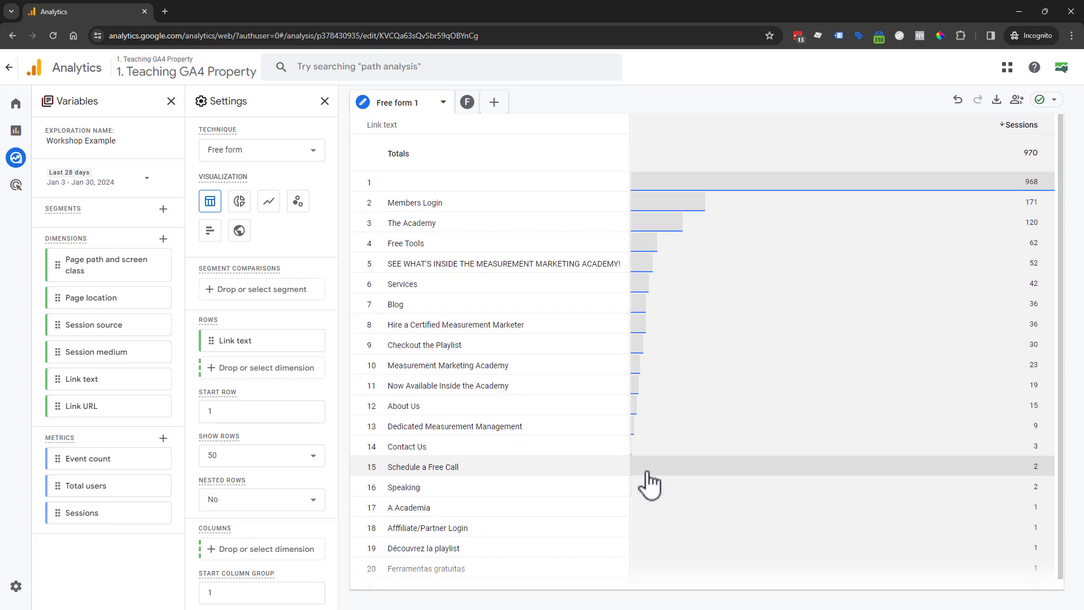
pyautogui.scroll(-1, 650, 485)
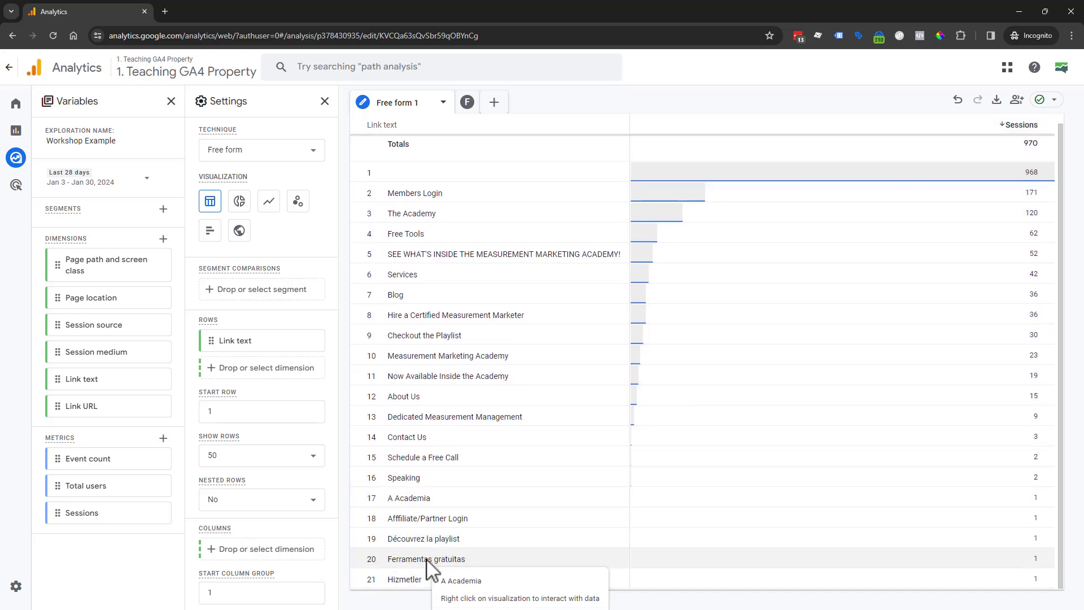
pyautogui.scroll(1, 446, 435)
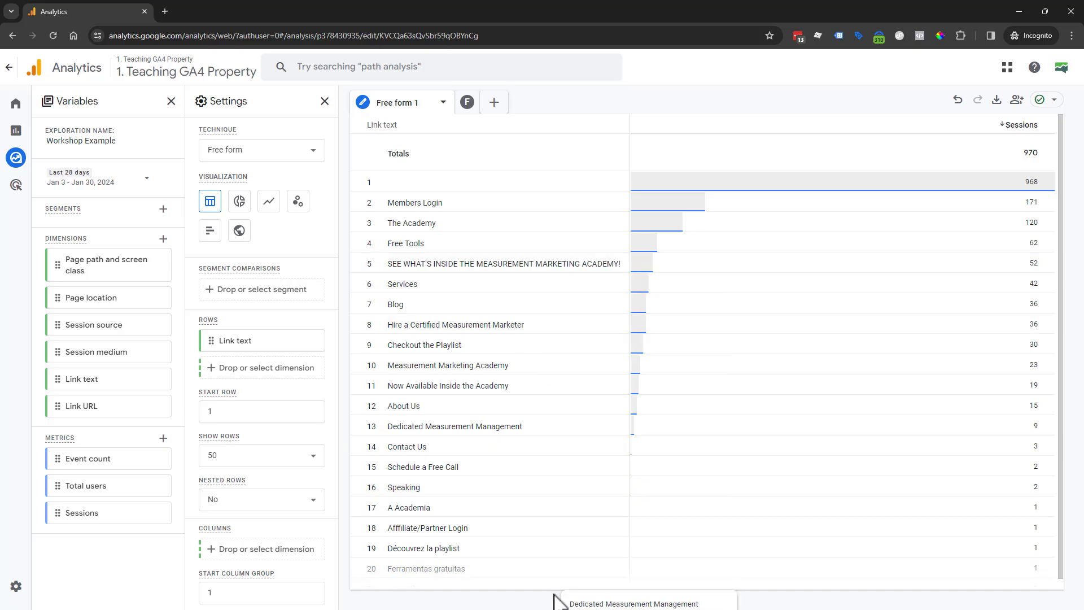
pyautogui.scroll(-1, 595, 367)
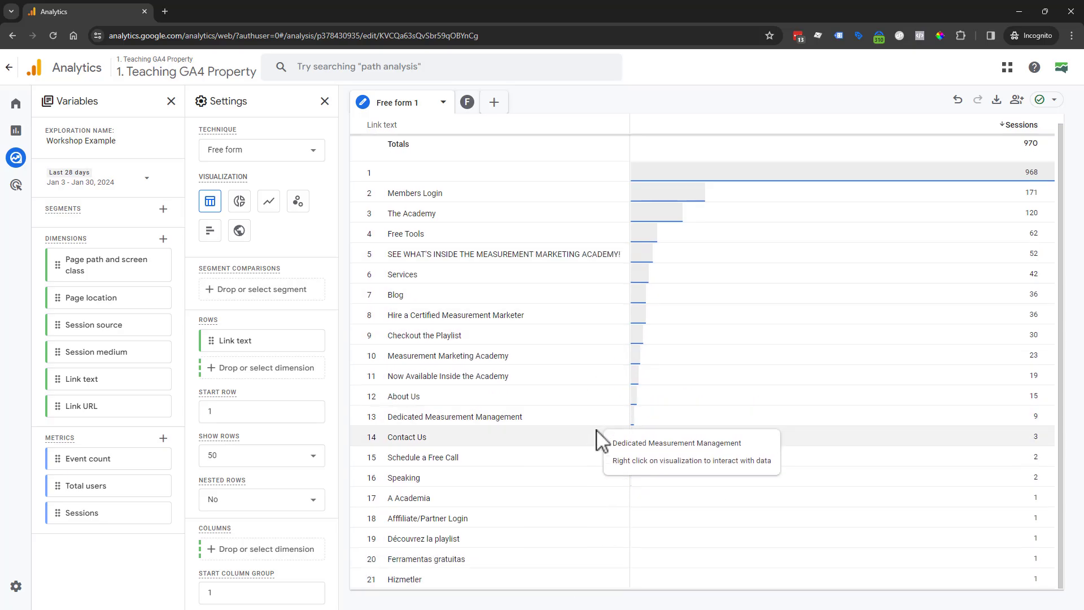
# Duplicate the link text table tab and remove Link text from the copy's rows.
pyautogui.click(442, 103)
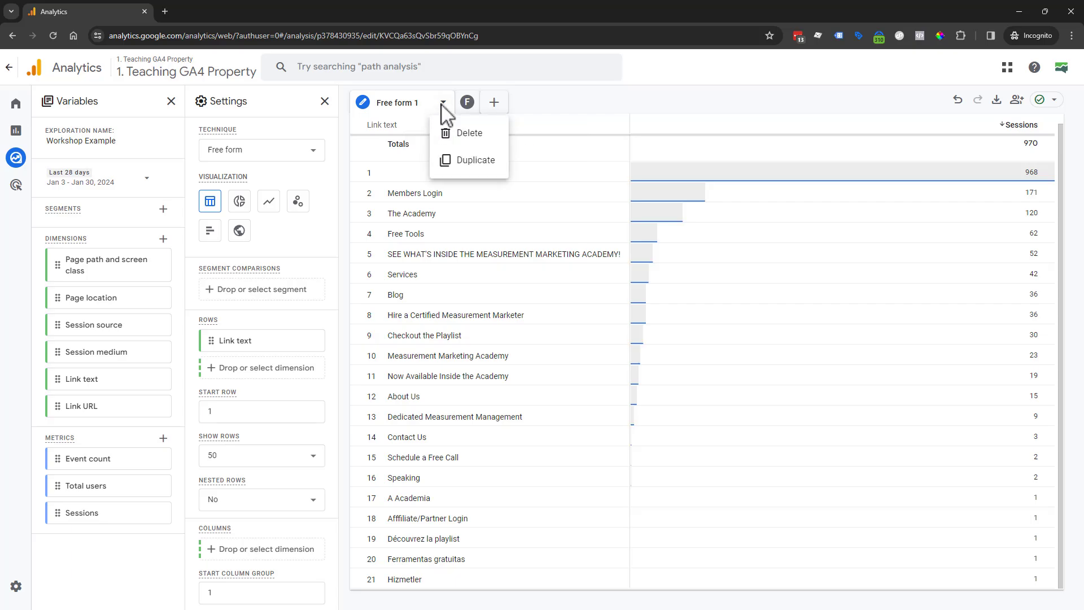
pyautogui.click(491, 169)
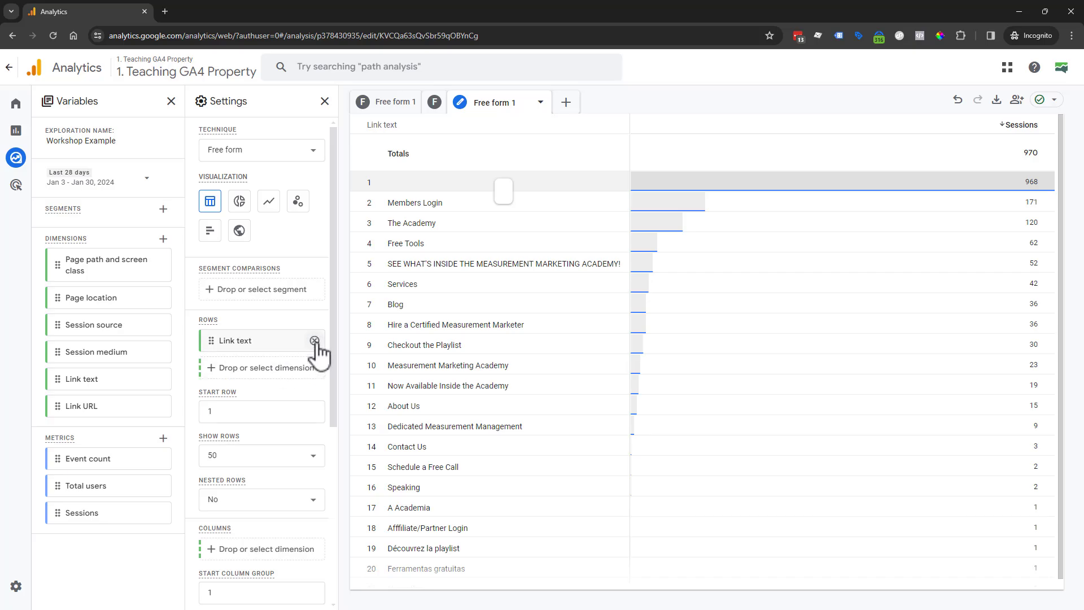
pyautogui.click(314, 341)
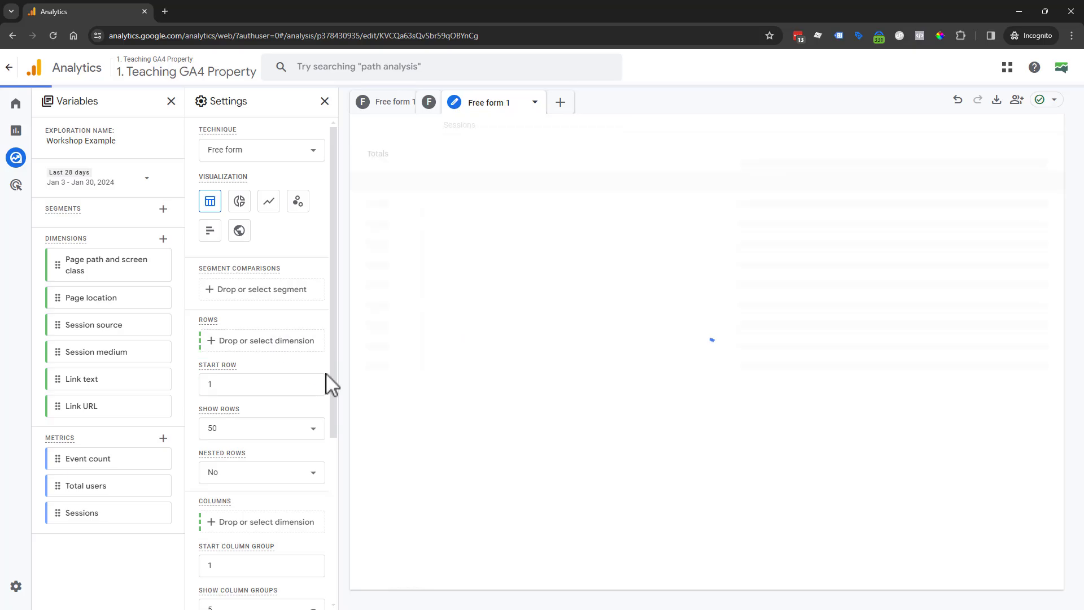
# Import the Percent scrolled dimension and set it as the row dimension of the duplicated table.
pyautogui.click(300, 342)
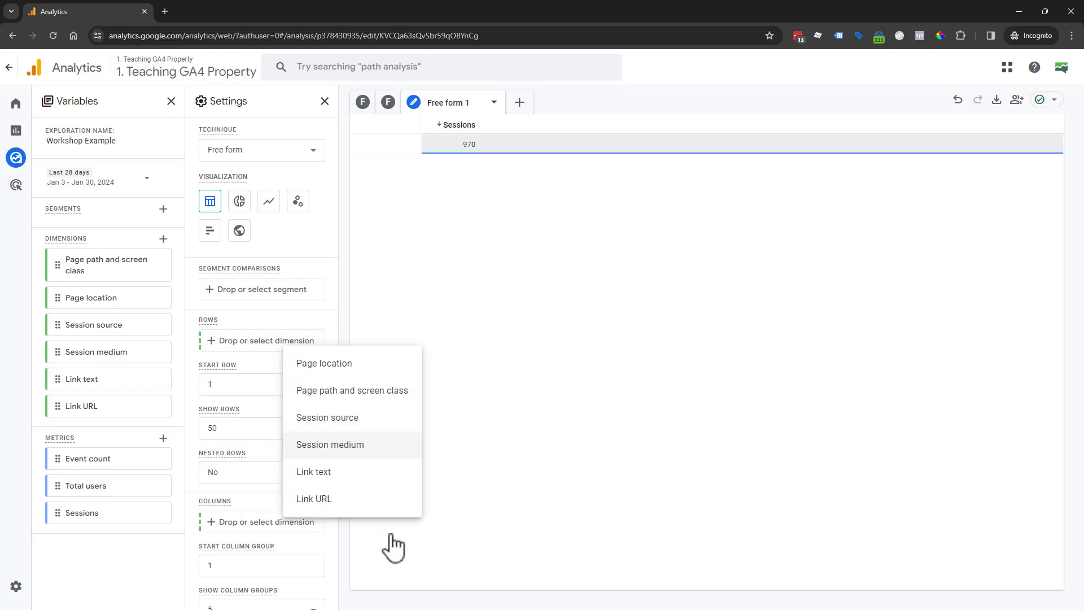
pyautogui.click(179, 587)
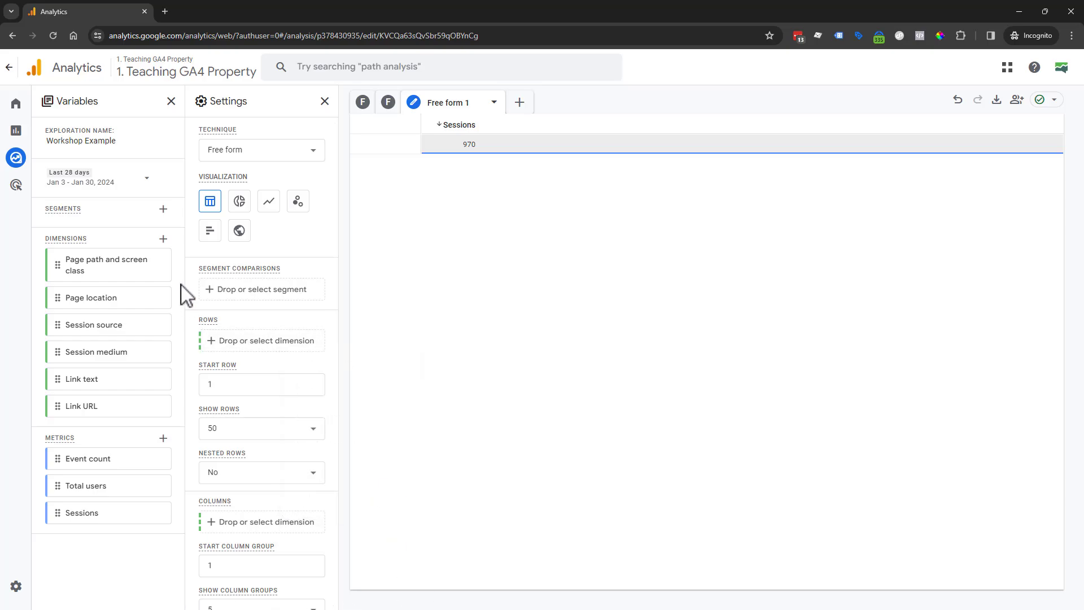
pyautogui.click(163, 239)
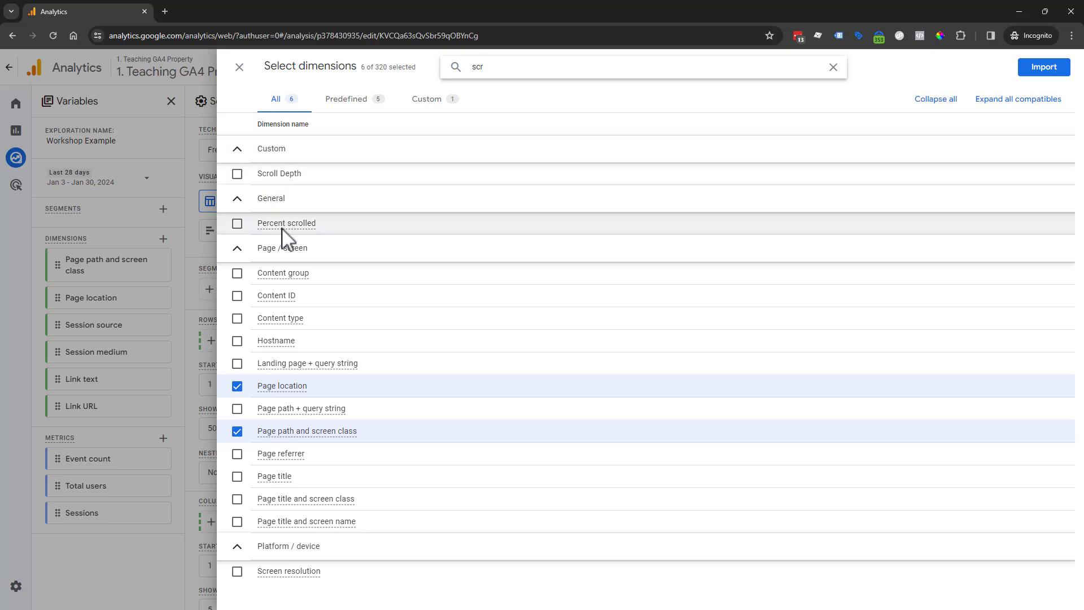
pyautogui.click(237, 223)
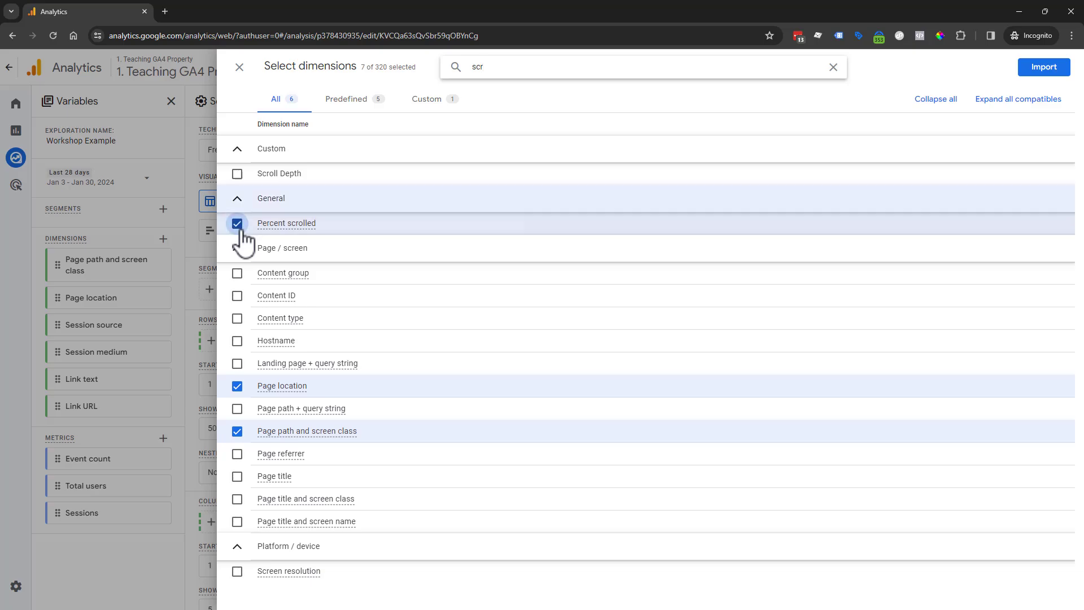
pyautogui.click(1064, 66)
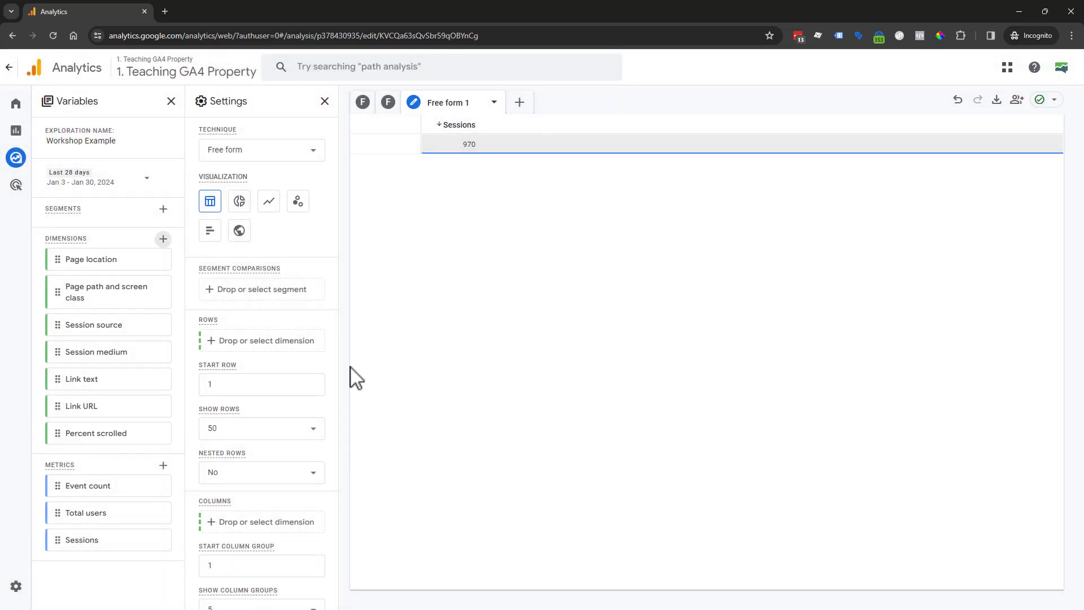
pyautogui.click(231, 344)
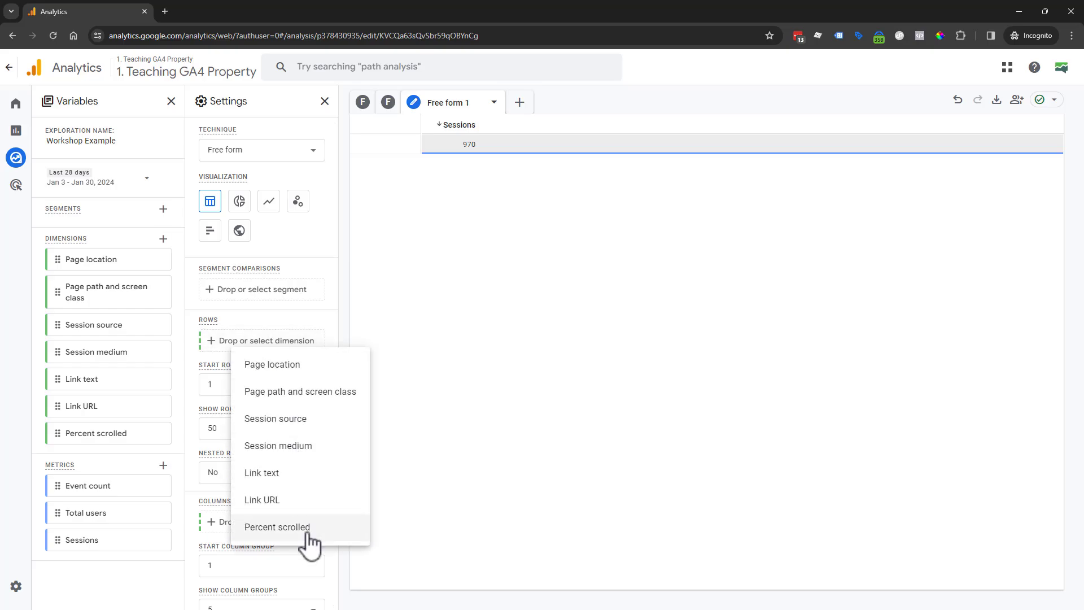
pyautogui.click(305, 527)
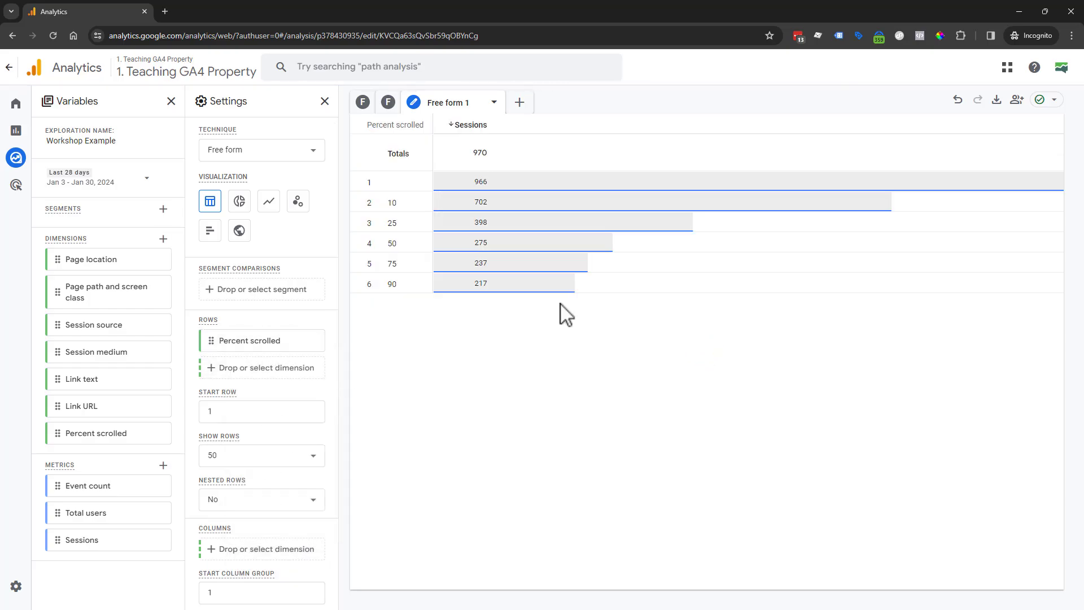
# Examine the sessions at each scroll percentage and check the Page location filter in the duplicated table's settings.
pyautogui.doubleClick(477, 180)
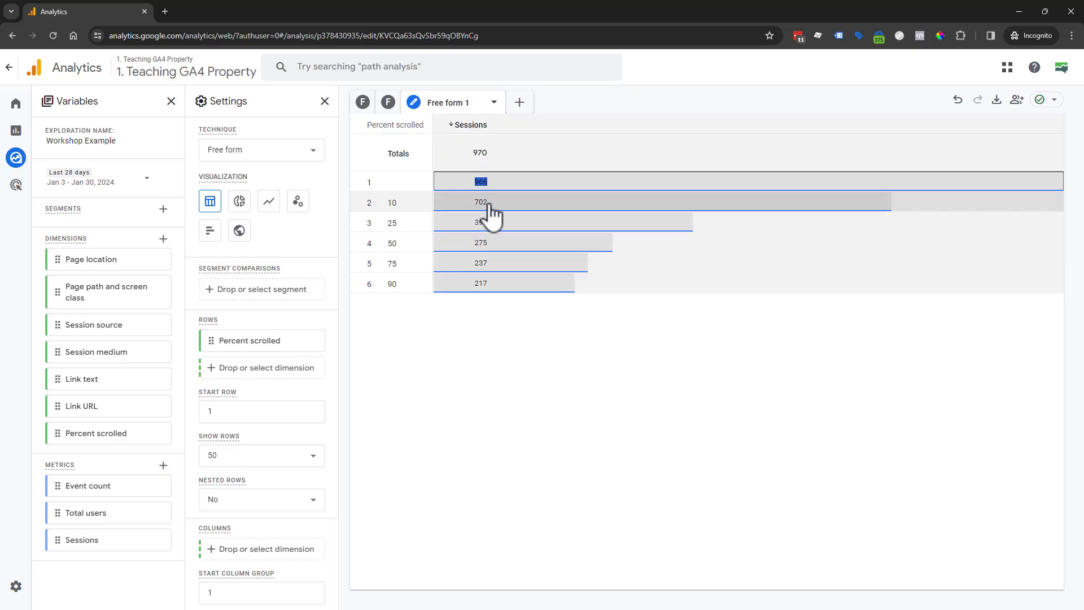
pyautogui.doubleClick(483, 202)
pyautogui.click(482, 222)
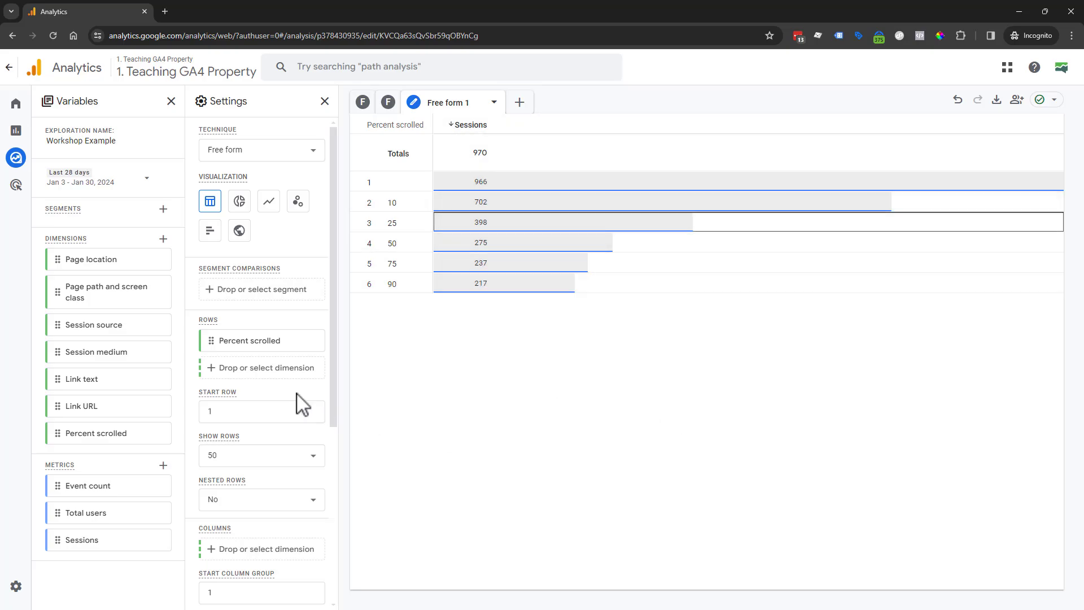
pyautogui.scroll(-5, 302, 405)
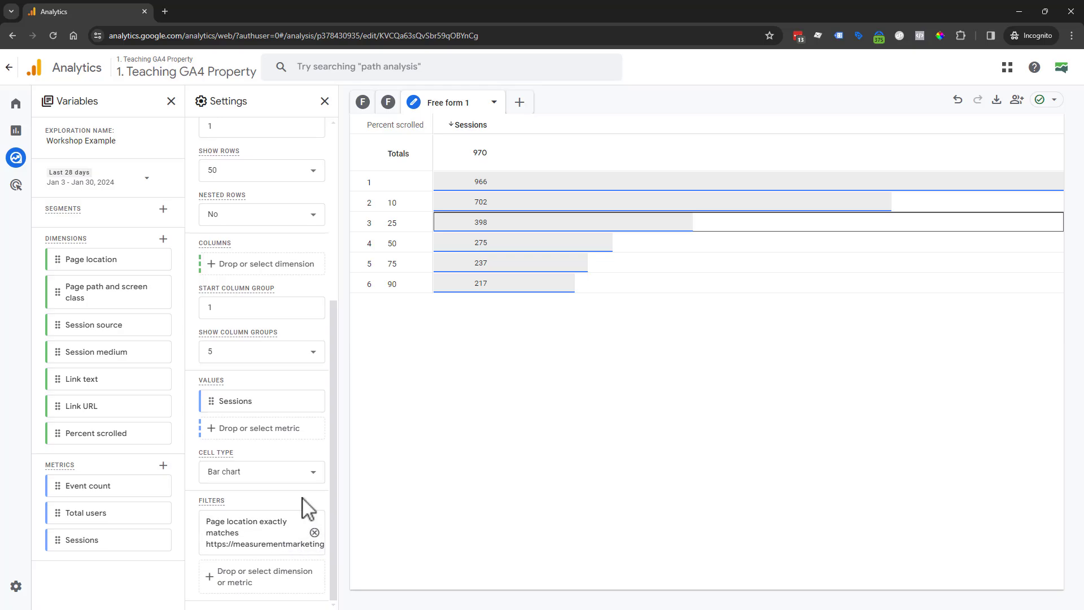
pyautogui.scroll(3, 307, 508)
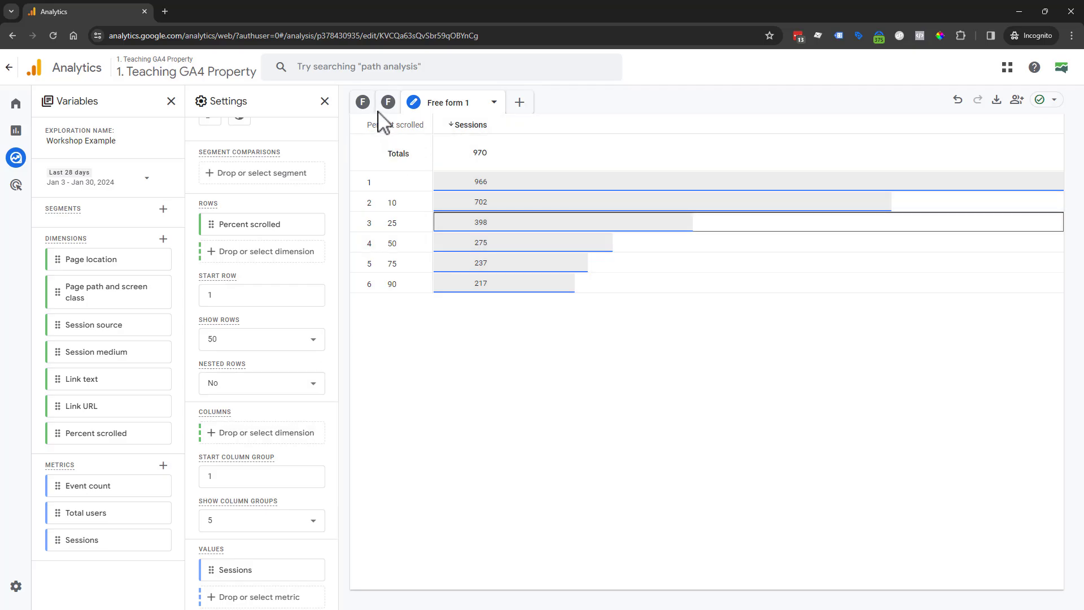
# Rename the link text tab "Homepage Clicks" and the percent scrolled tab "Homepage Scroll".
pyautogui.click(377, 103)
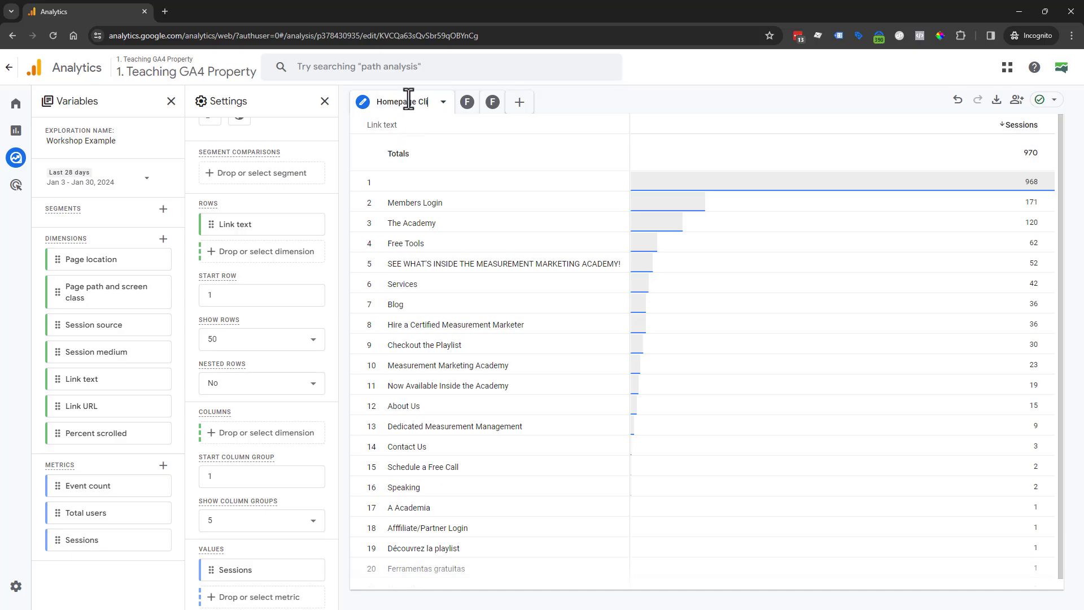
pyautogui.press('Return')
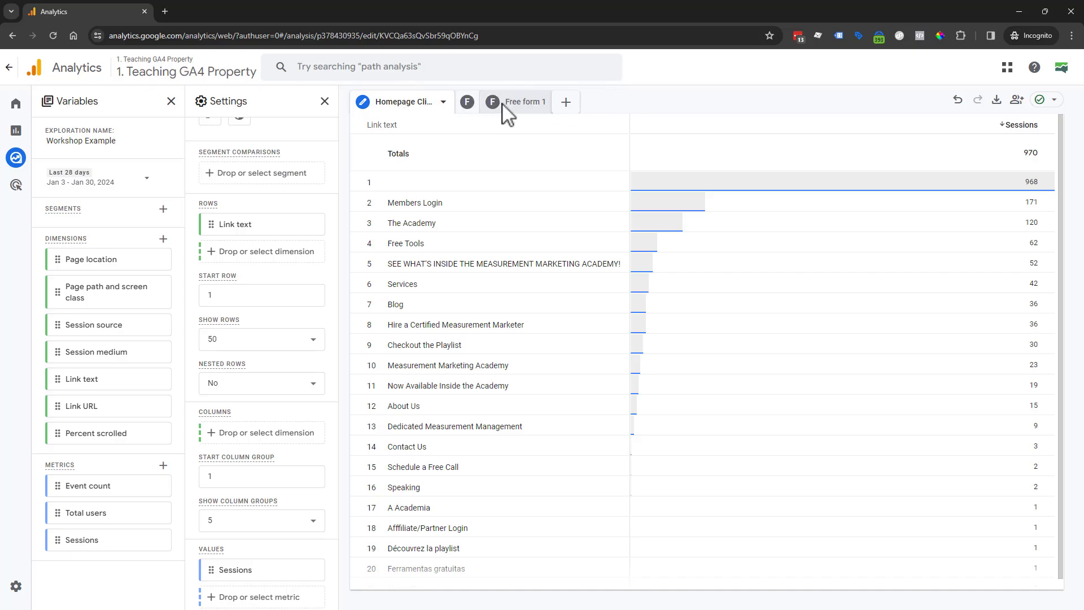
pyautogui.moveTo(503, 114); pyautogui.dragTo(474, 120)
pyautogui.doubleClick(496, 102)
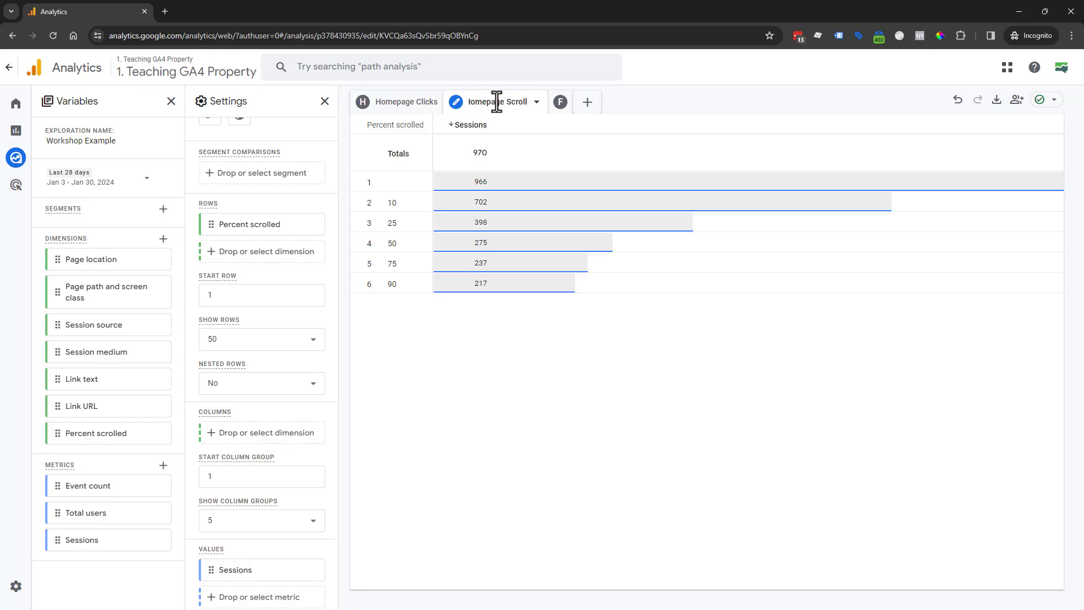
pyautogui.click(540, 388)
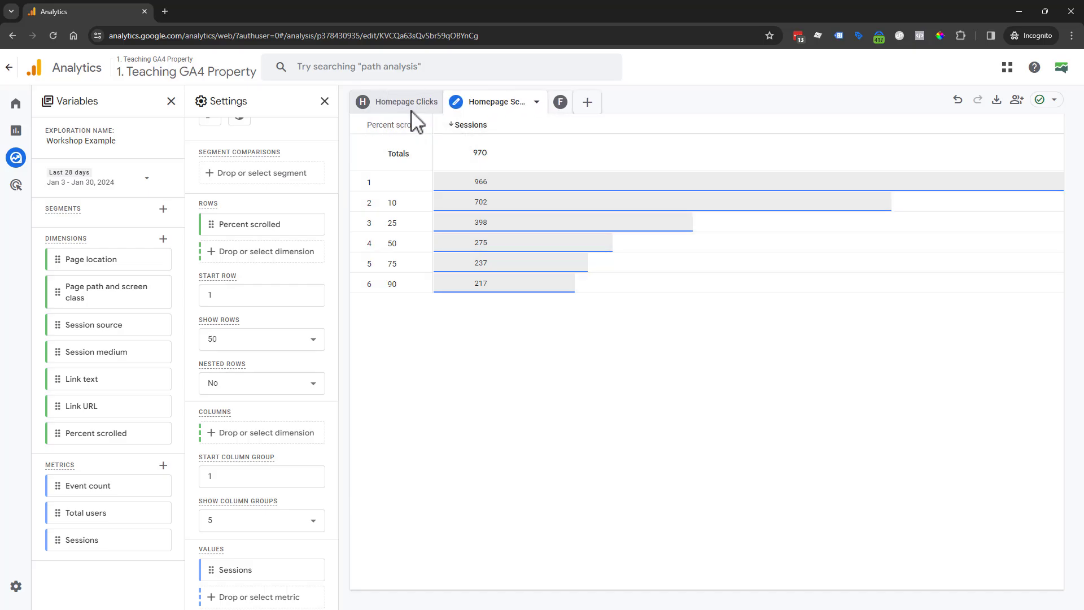
# Return to the Homepage Clicks table and highlight the Members Login link text.
pyautogui.click(374, 105)
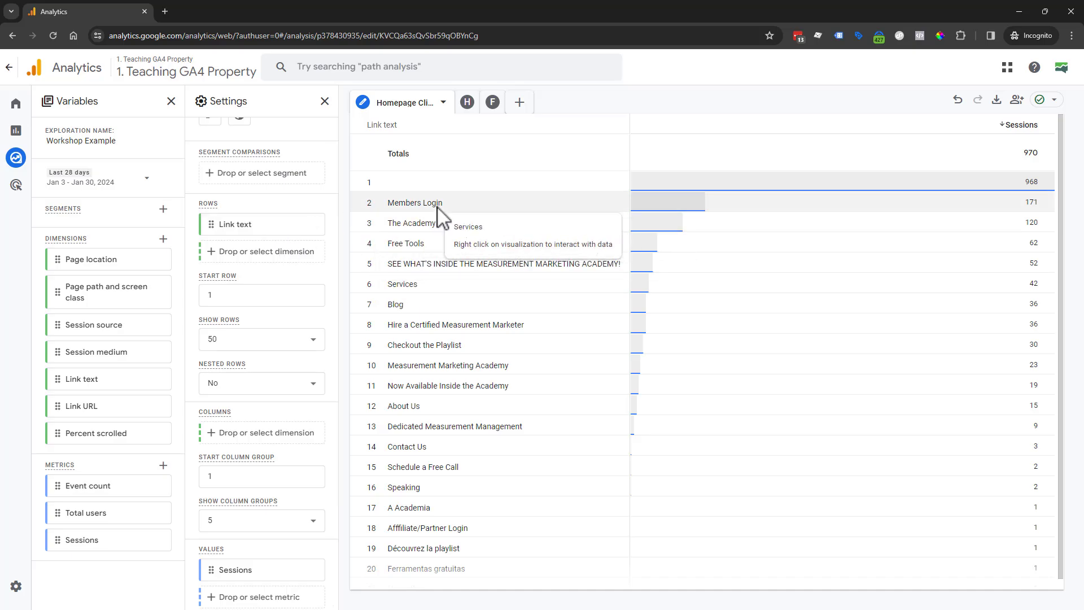
pyautogui.tripleClick(406, 208)
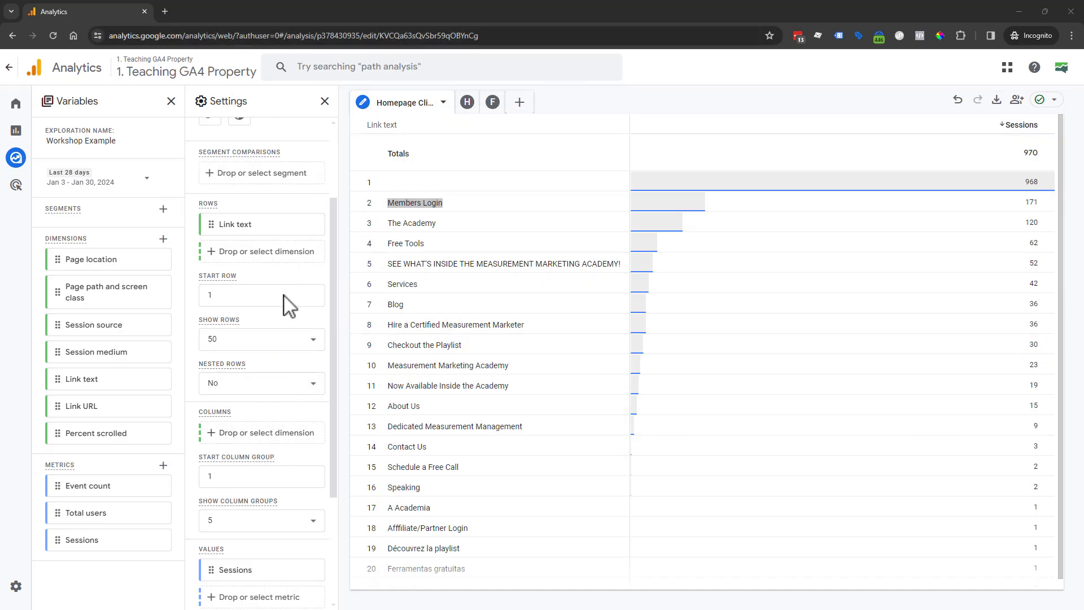
pyautogui.scroll(2, 272, 393)
pyautogui.scroll(1, 272, 393)
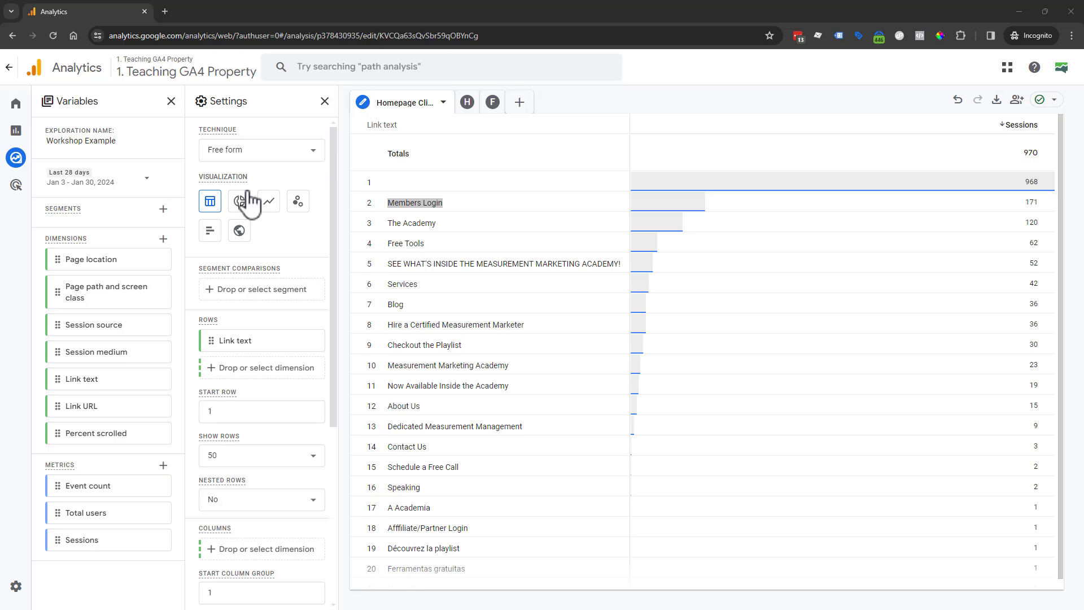
pyautogui.click(282, 151)
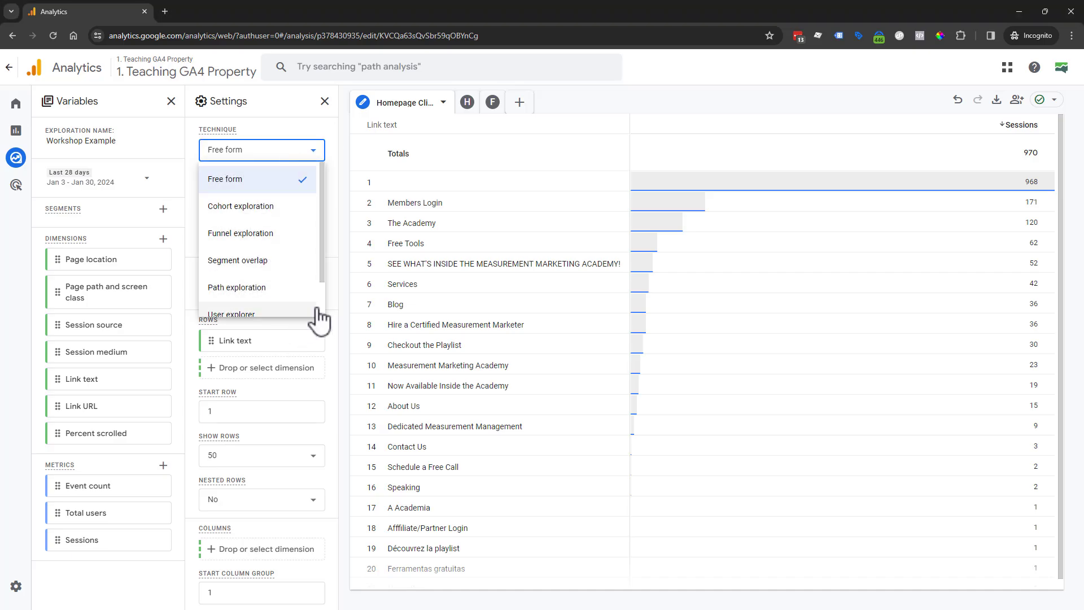
pyautogui.click(333, 292)
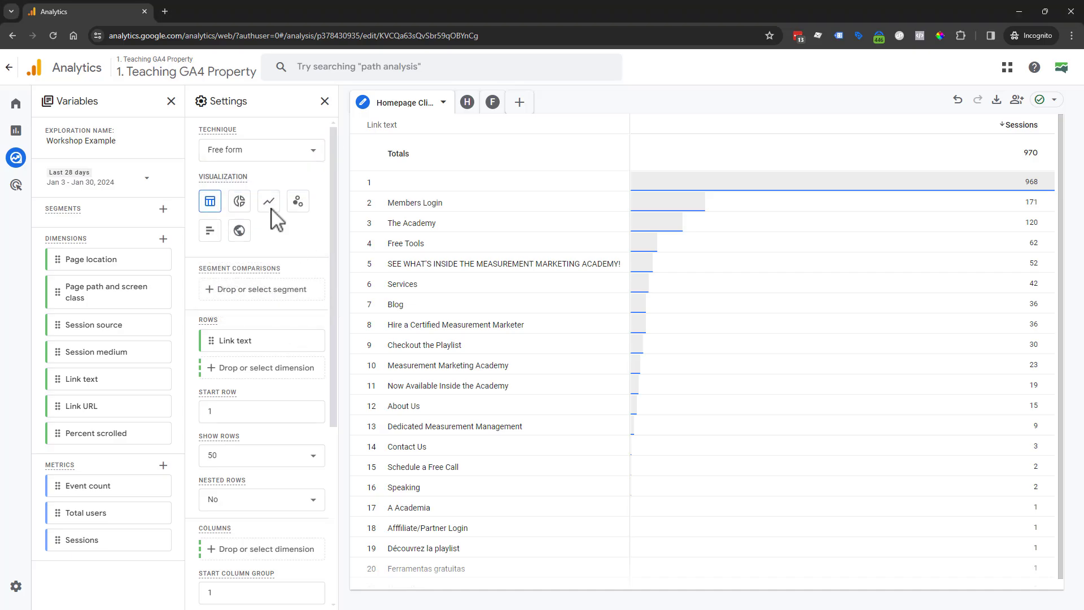
pyautogui.click(288, 154)
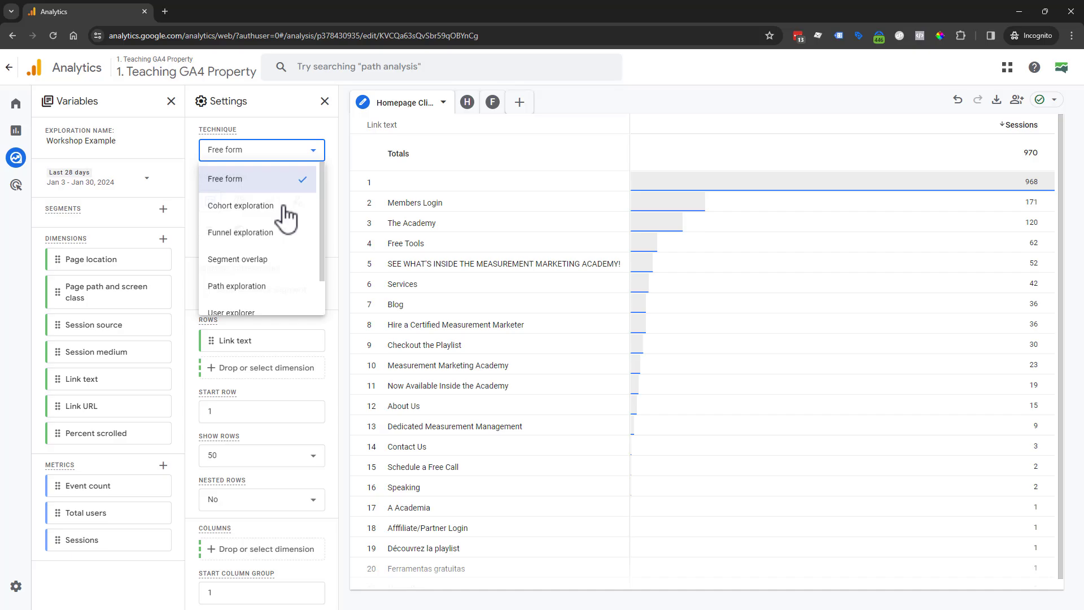
pyautogui.click(339, 446)
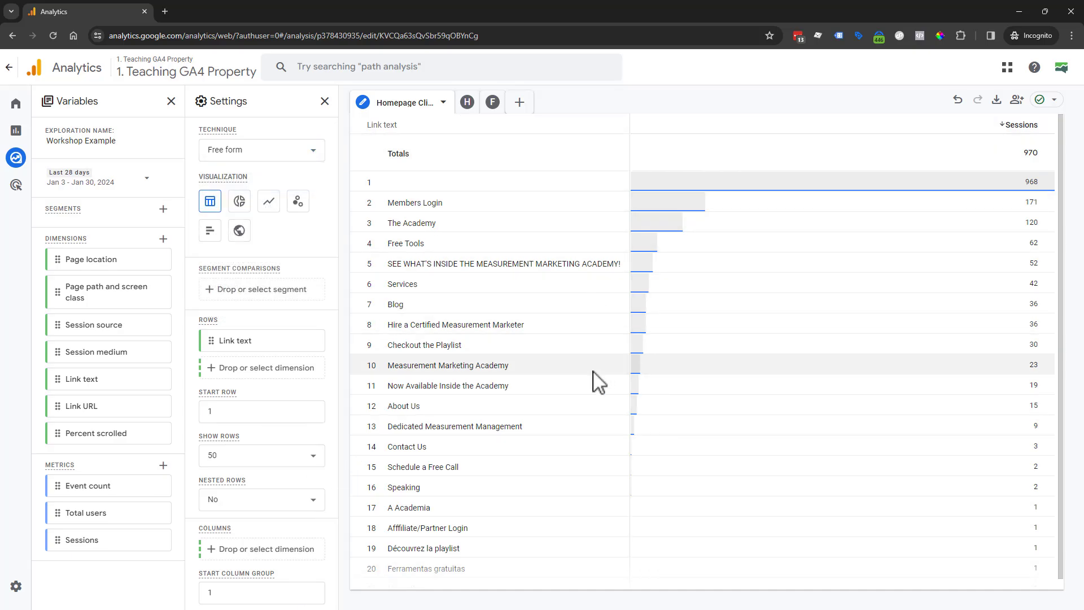
pyautogui.click(443, 104)
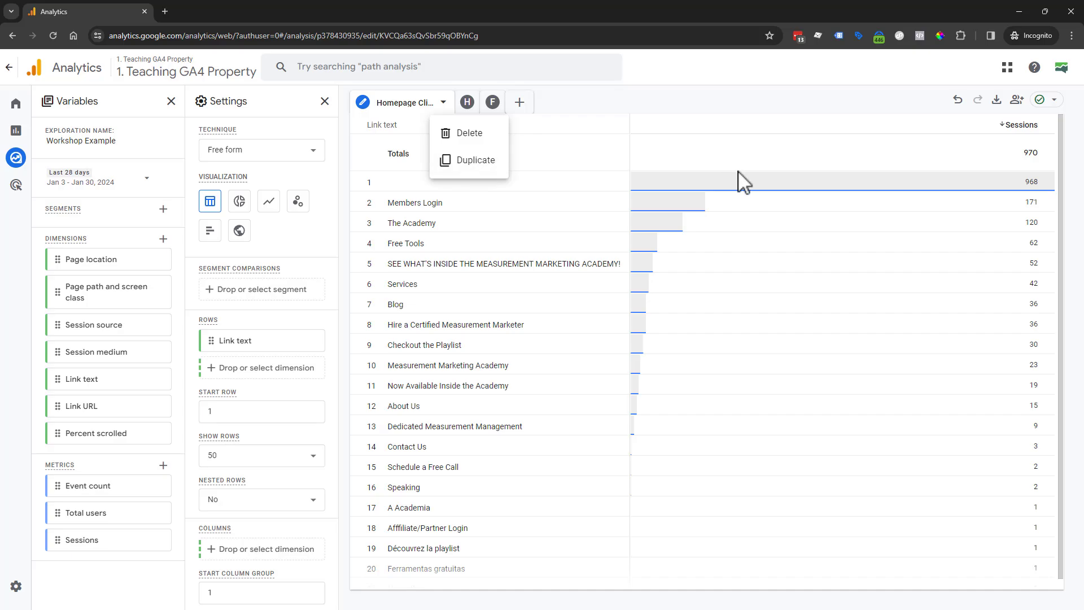
pyautogui.click(398, 161)
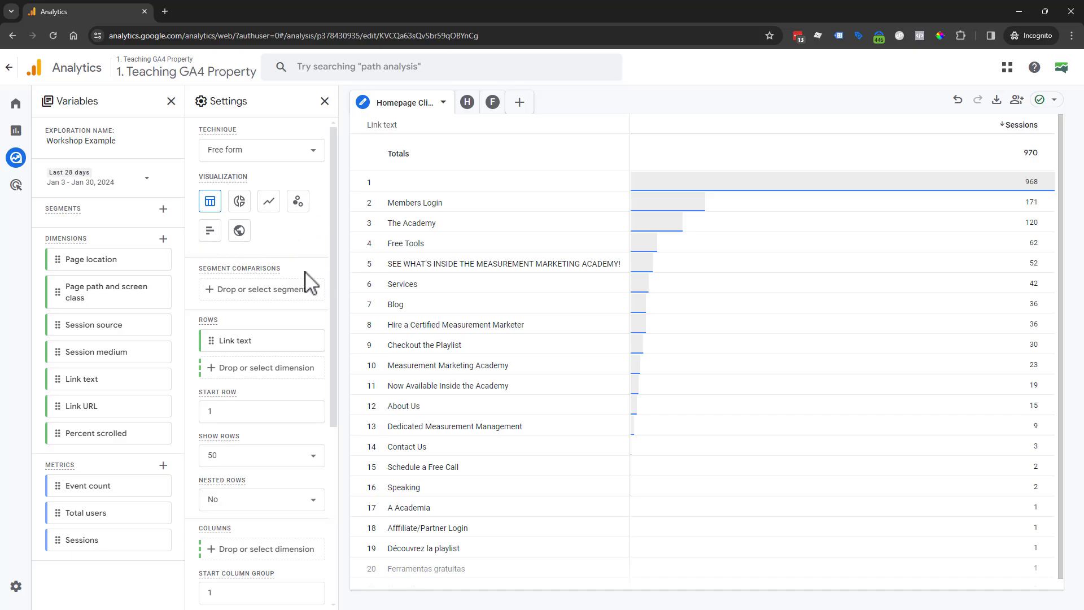
# Add Link URL as a second row dimension to the Homepage Clicks table and remove it again.
pyautogui.scroll(-1, 305, 271)
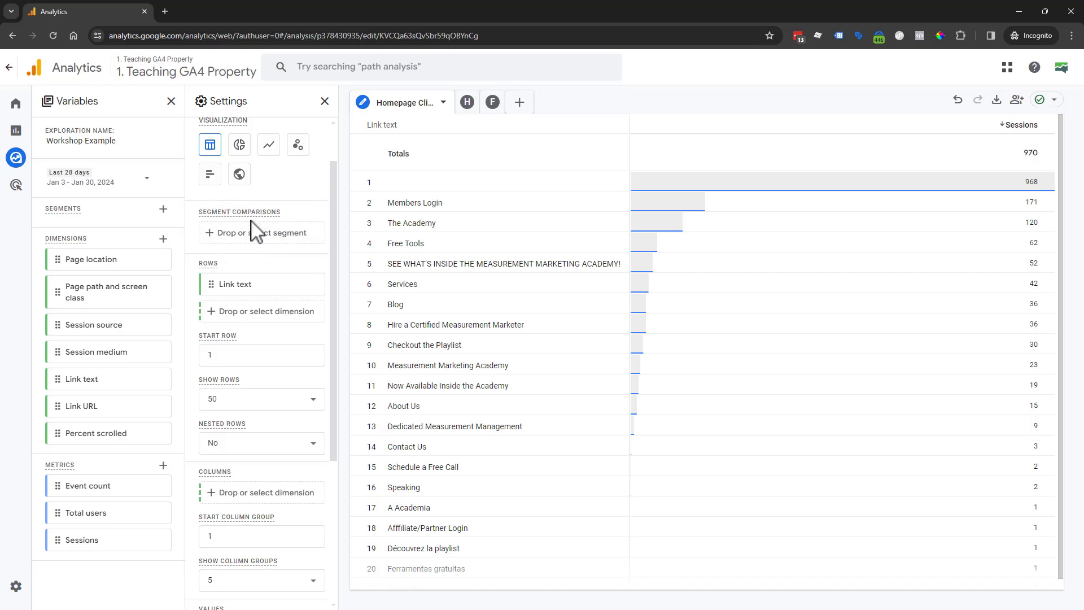
pyautogui.click(250, 317)
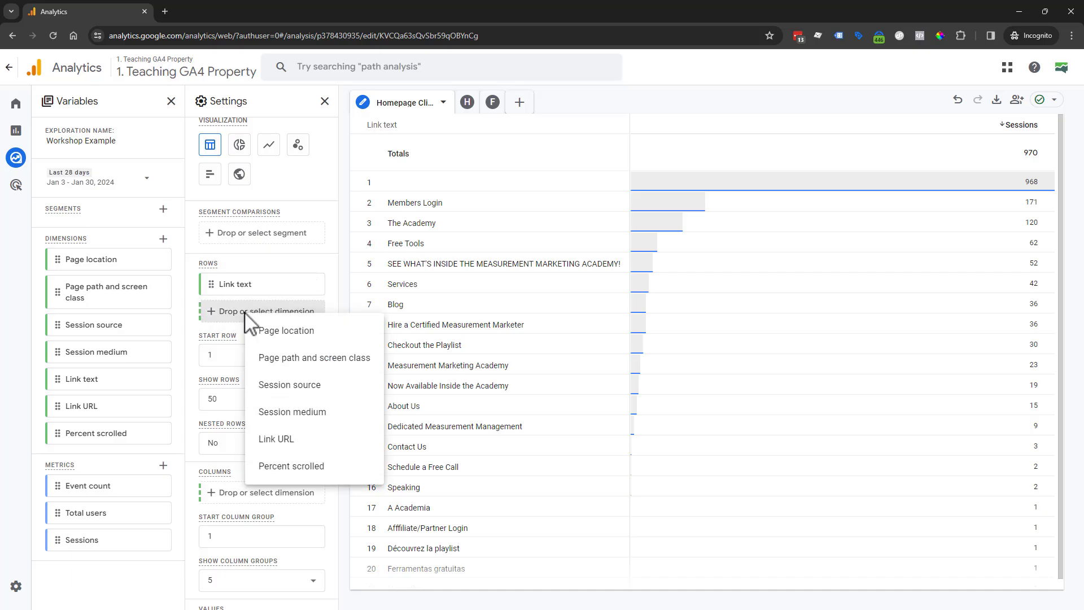
pyautogui.click(310, 446)
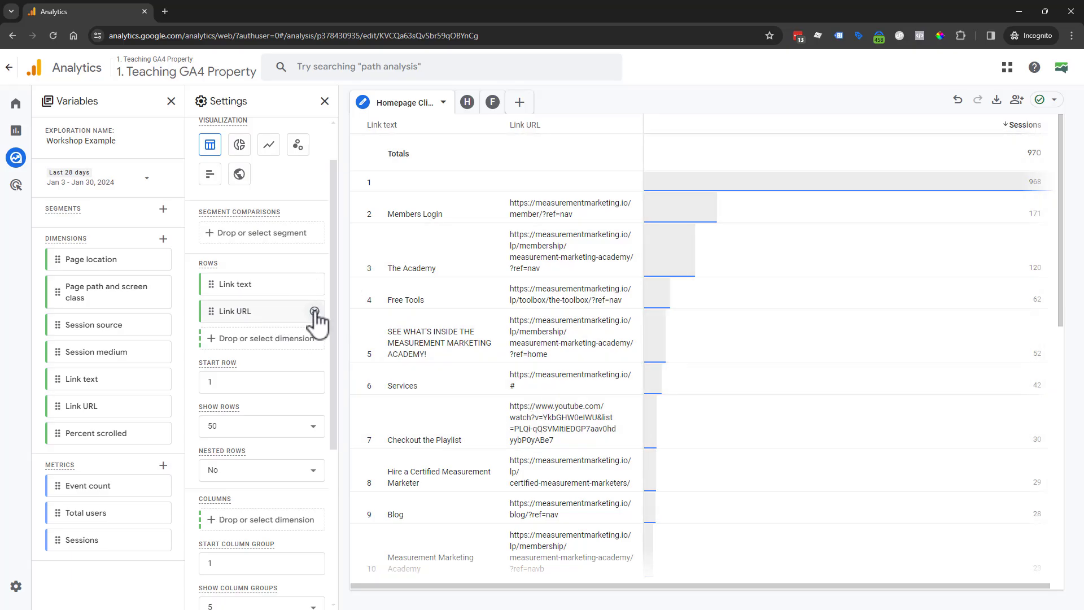
pyautogui.click(314, 311)
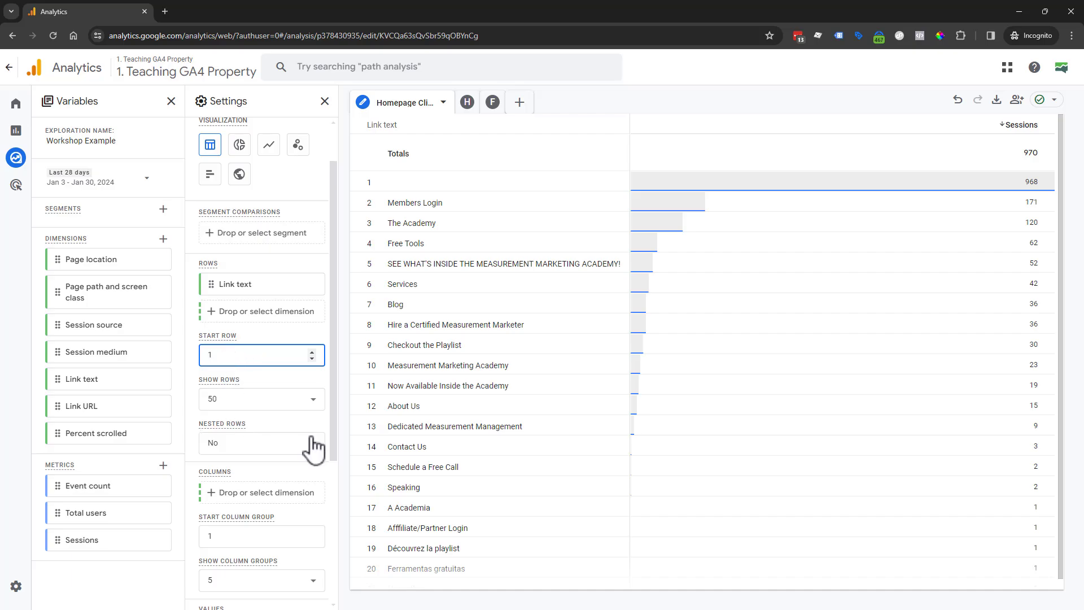
# Break the Homepage Clicks table down by Session source as a column dimension and remove that dimension again.
pyautogui.scroll(-2, 293, 435)
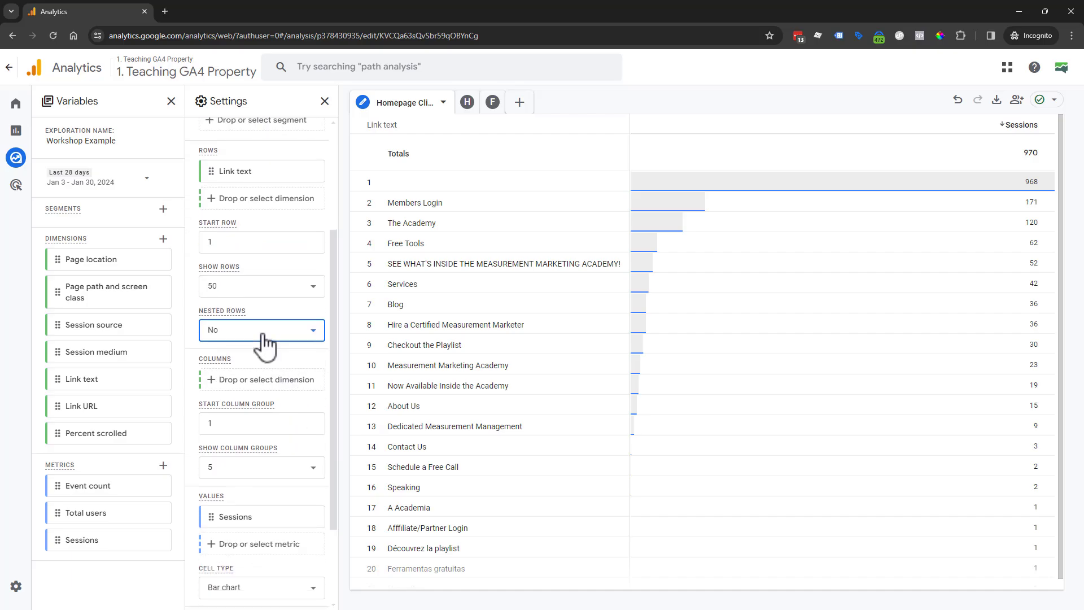
pyautogui.click(262, 332)
pyautogui.click(261, 317)
pyautogui.click(226, 380)
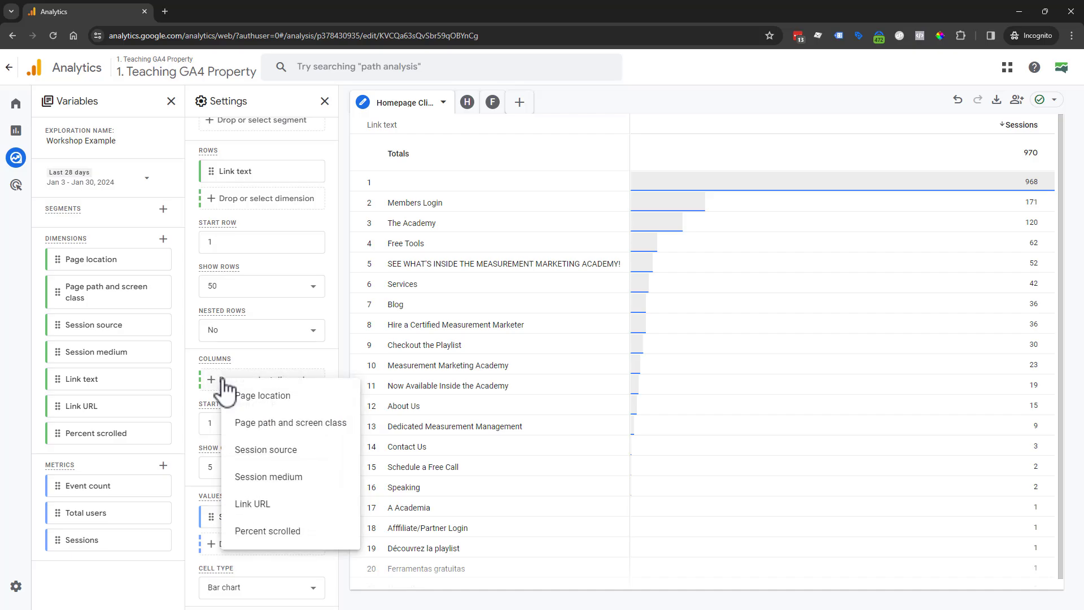
pyautogui.click(282, 451)
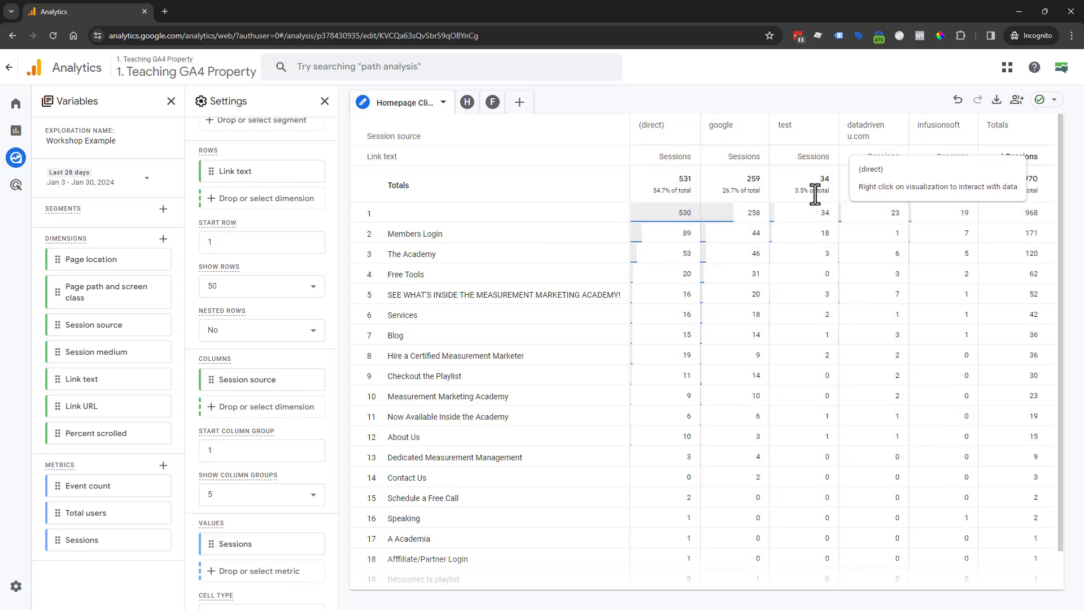
pyautogui.click(315, 379)
# Add Total users as a second value metric to the Homepage Clicks table.
pyautogui.scroll(-1, 271, 443)
pyautogui.scroll(-1, 250, 366)
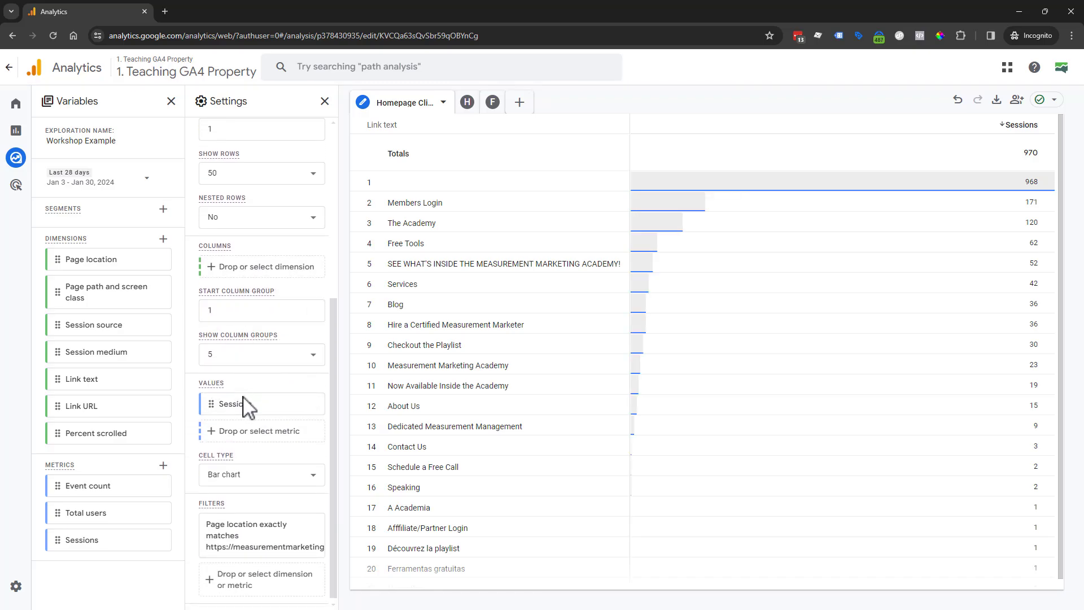
pyautogui.scroll(-1, 243, 392)
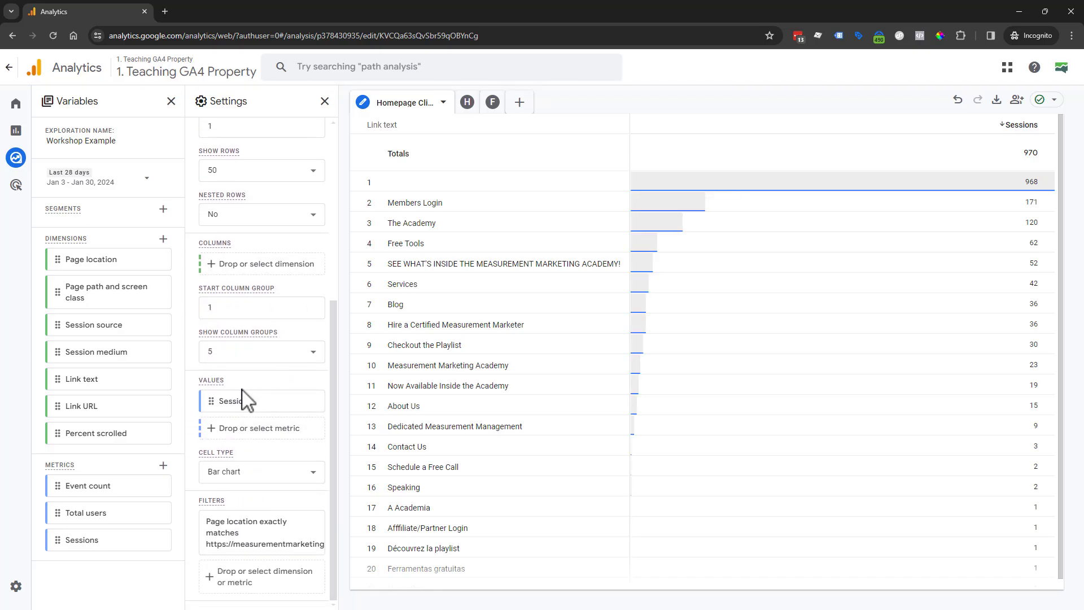
pyautogui.click(243, 429)
pyautogui.click(264, 479)
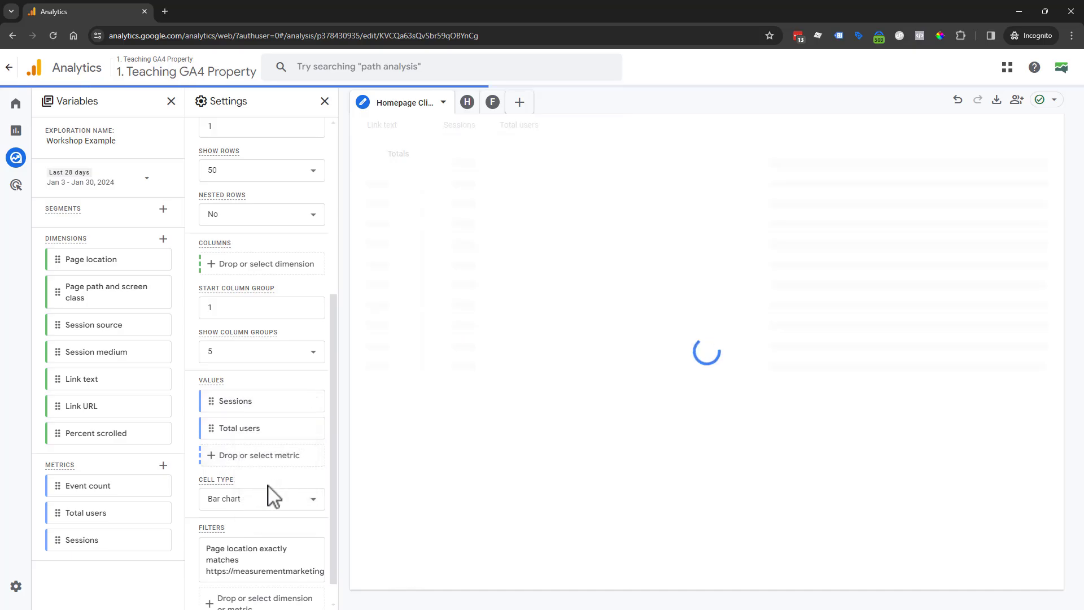
# Add Event count as a third value metric and remove it again.
pyautogui.click(250, 456)
pyautogui.click(271, 481)
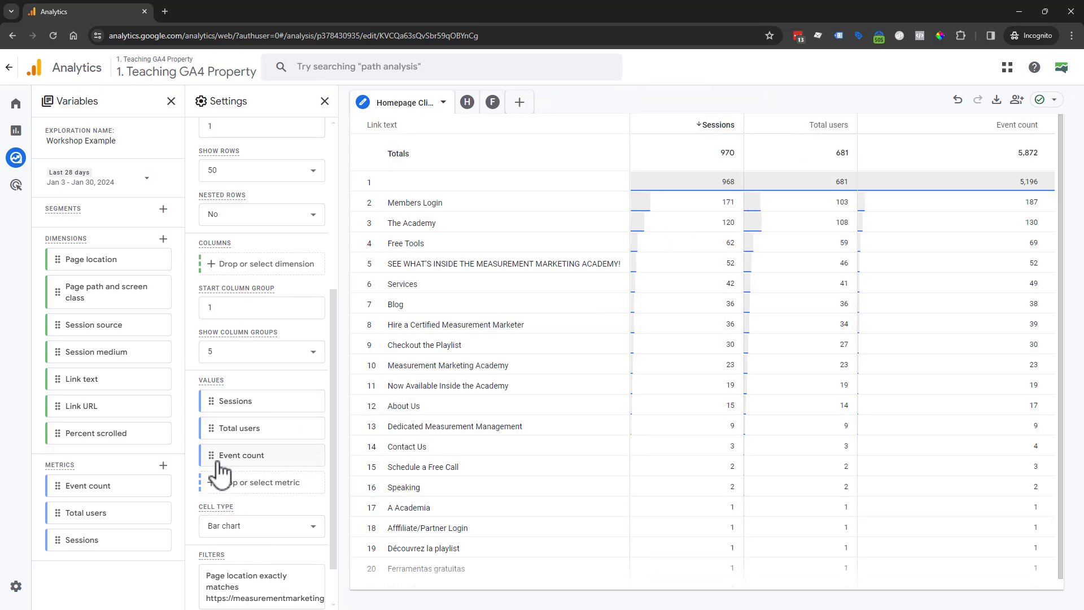
pyautogui.moveTo(230, 467)
pyautogui.click(314, 455)
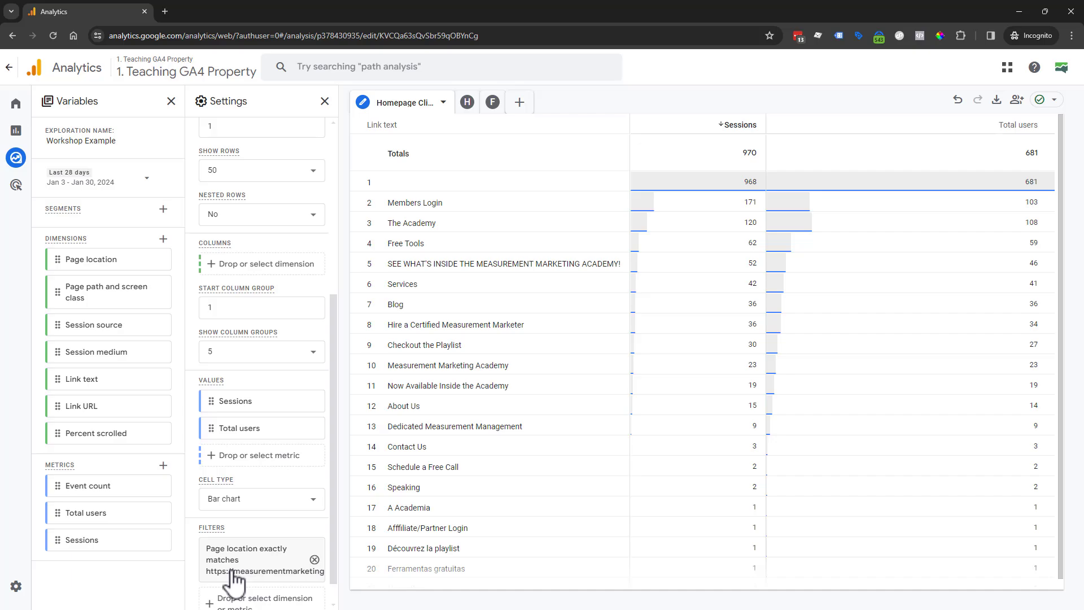
# Try the Plain text and Heat map cell types on the table and restore Bar chart.
pyautogui.scroll(-1, 298, 514)
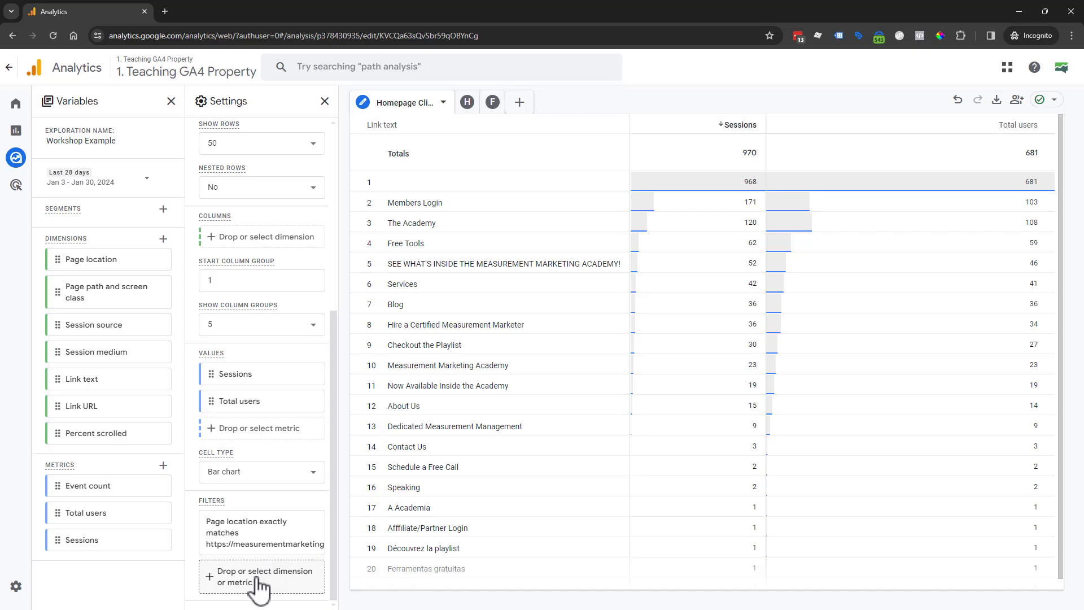
pyautogui.click(257, 475)
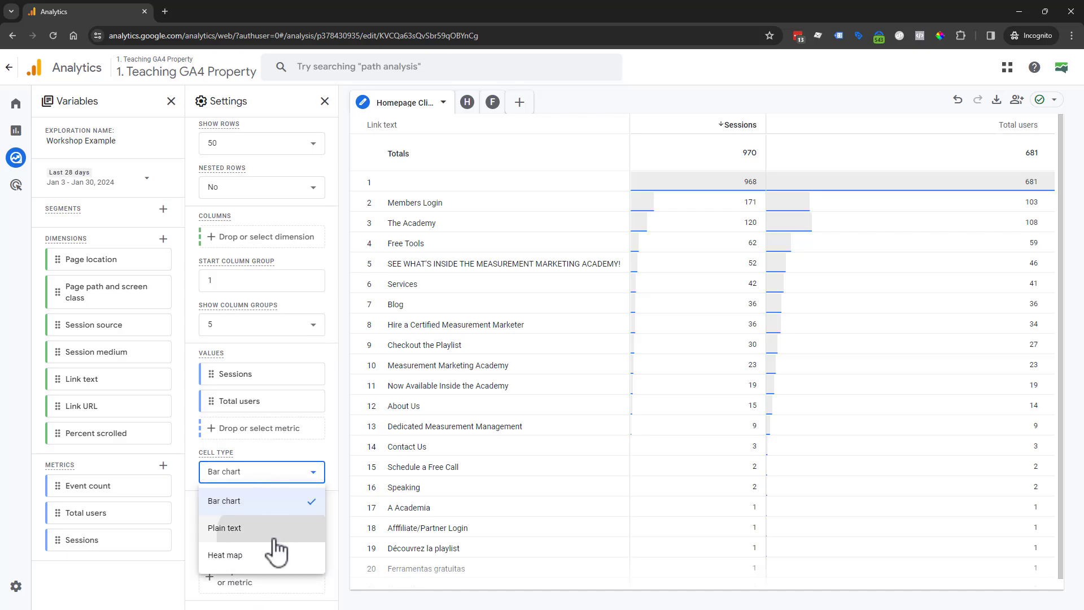
pyautogui.click(273, 537)
pyautogui.click(281, 480)
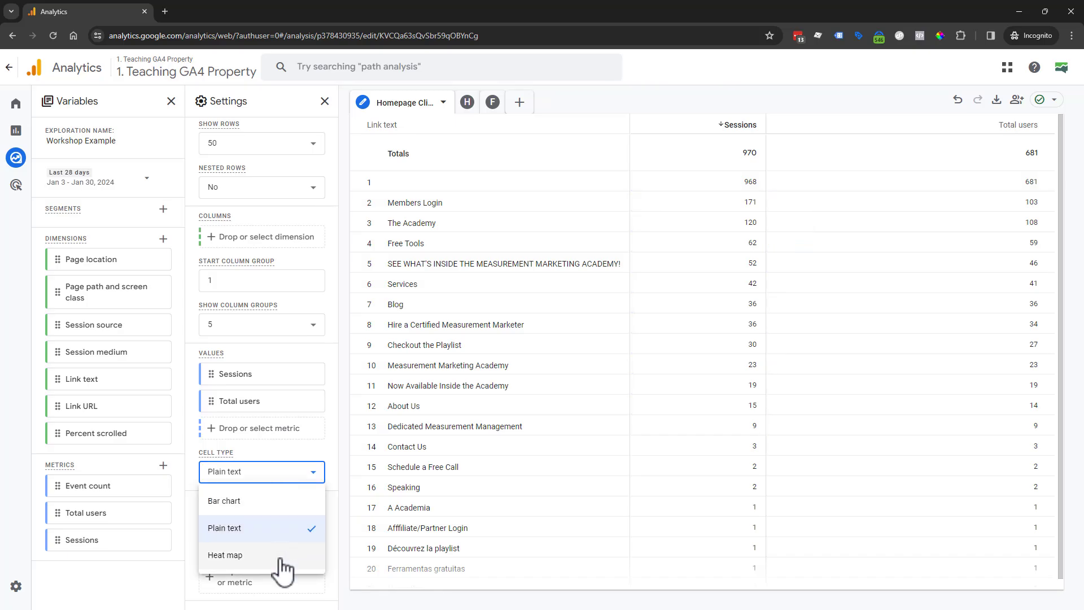
pyautogui.click(280, 556)
pyautogui.click(291, 476)
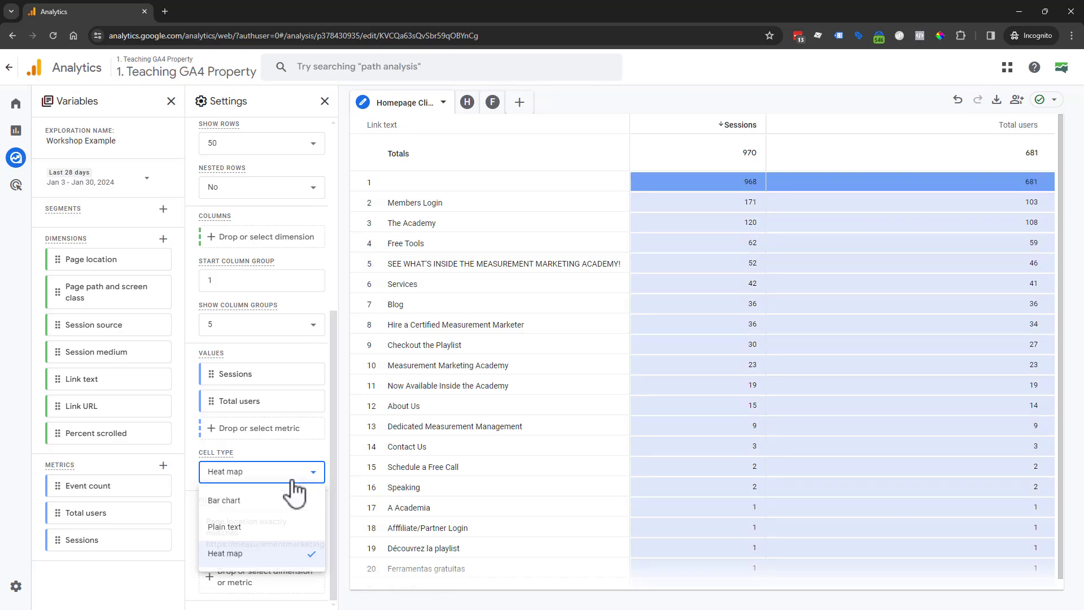
pyautogui.click(288, 501)
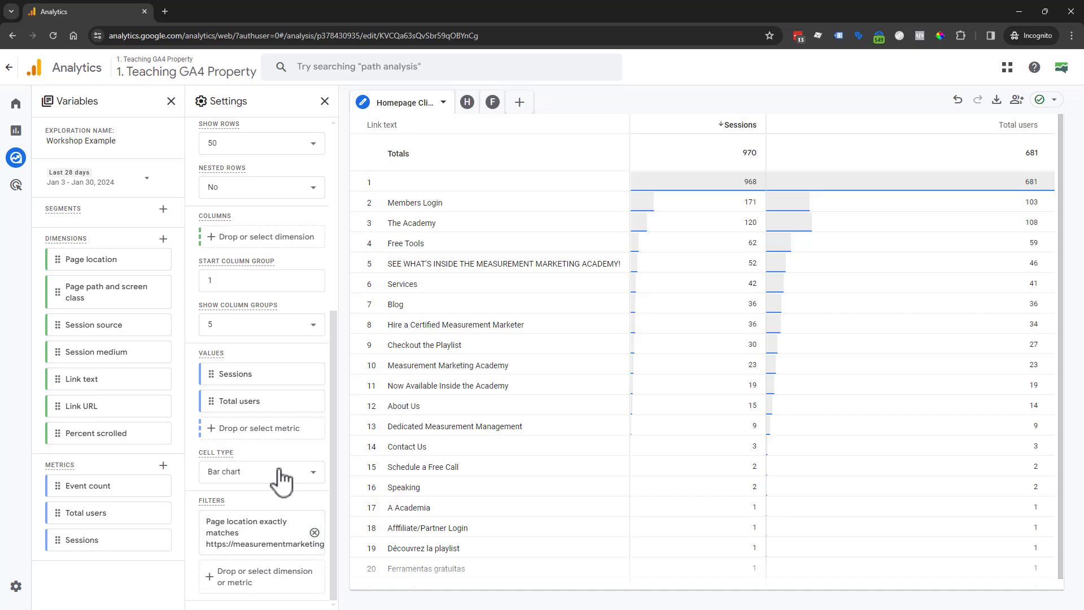
# Start a second filter on Session source and remove it without setting a condition.
pyautogui.click(243, 576)
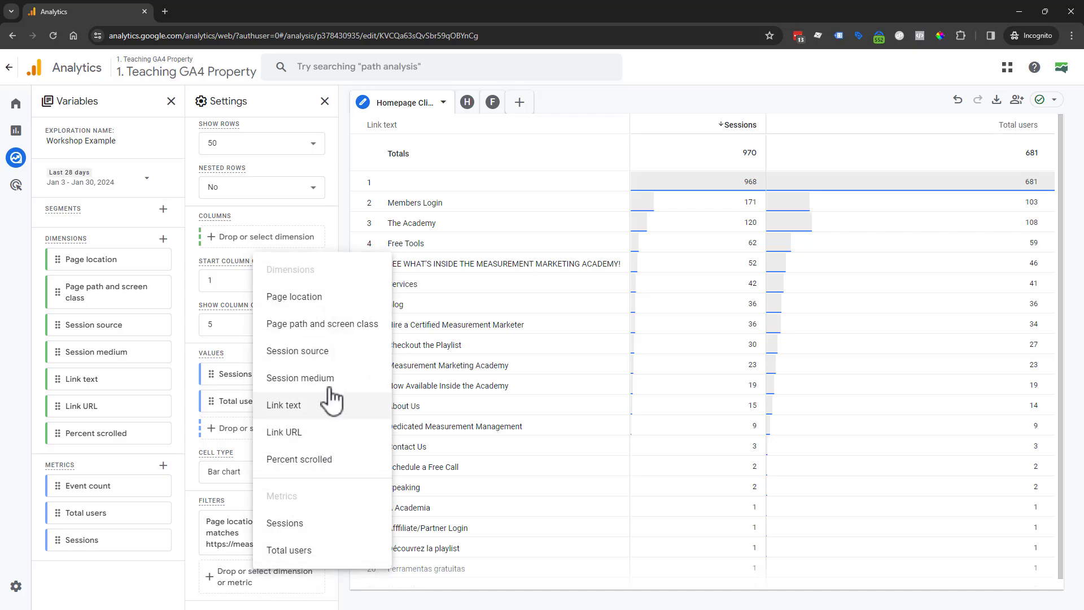
pyautogui.click(326, 353)
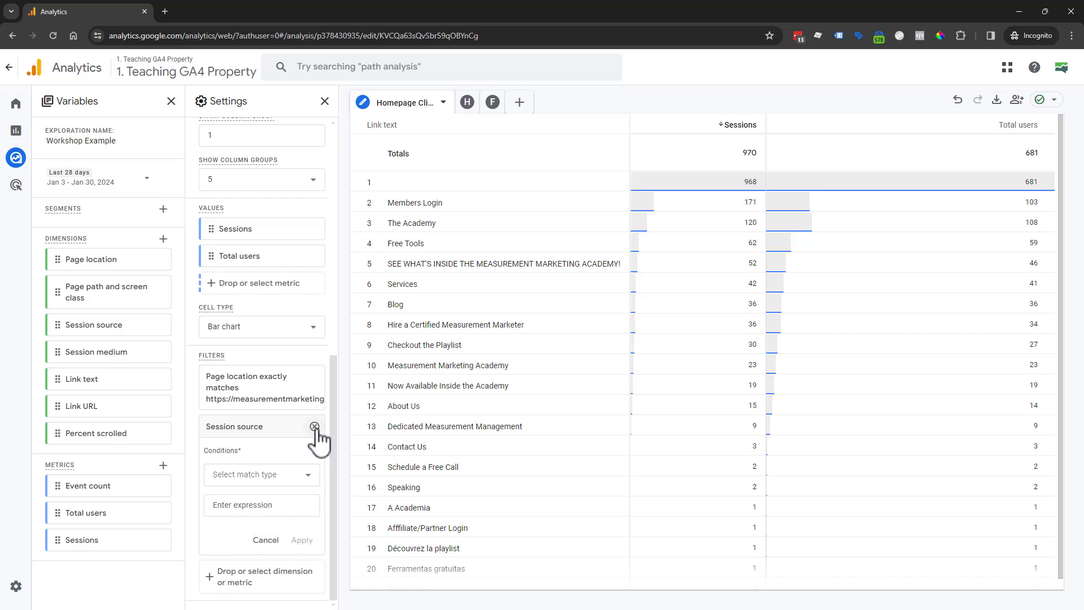
pyautogui.click(314, 427)
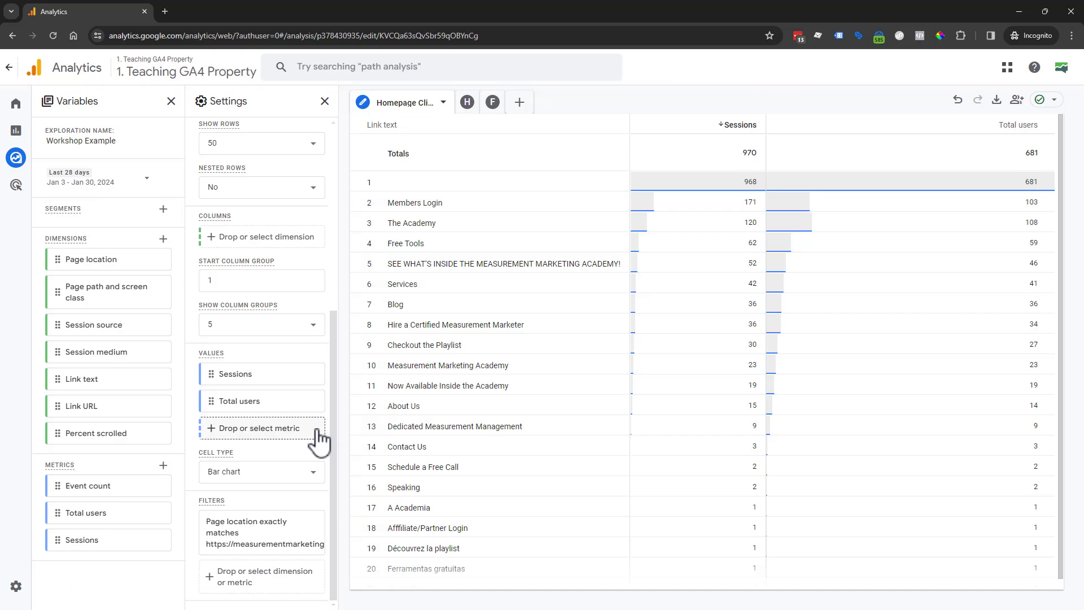
pyautogui.scroll(1, 281, 428)
pyautogui.scroll(-1, 282, 428)
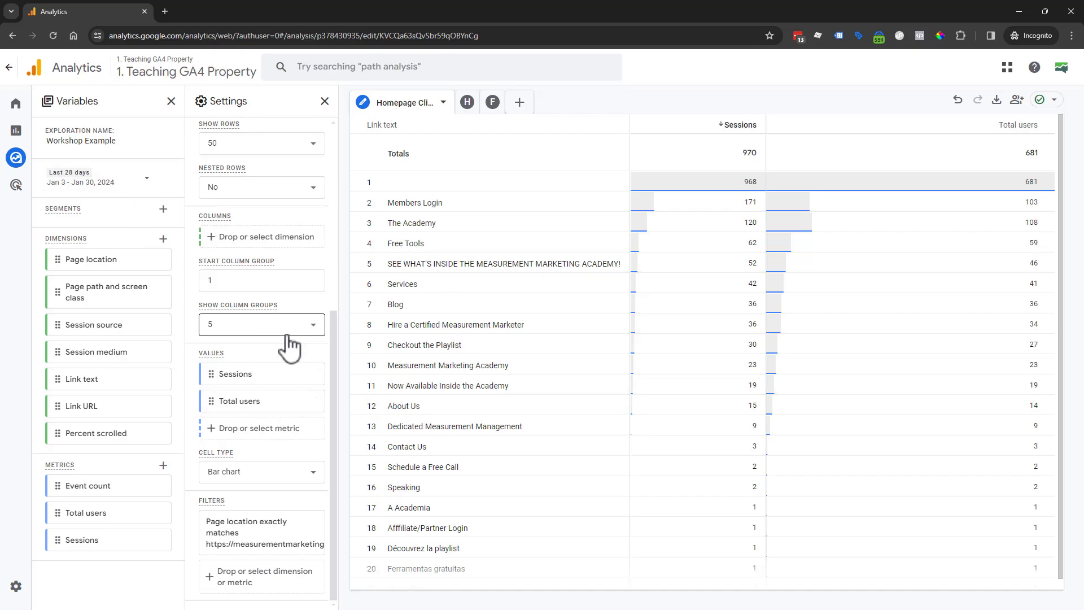
# Open the Explorations list in a duplicate browser tab and compare the type icons of private and shared explorations.
pyautogui.rightClick(82, 11)
pyautogui.click(139, 113)
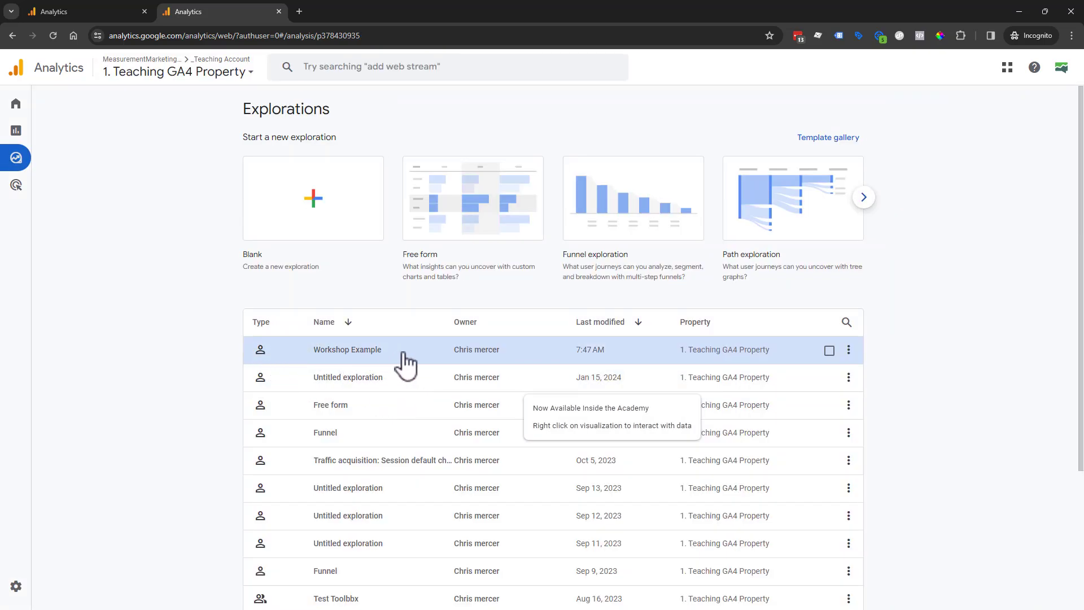
pyautogui.click(101, 17)
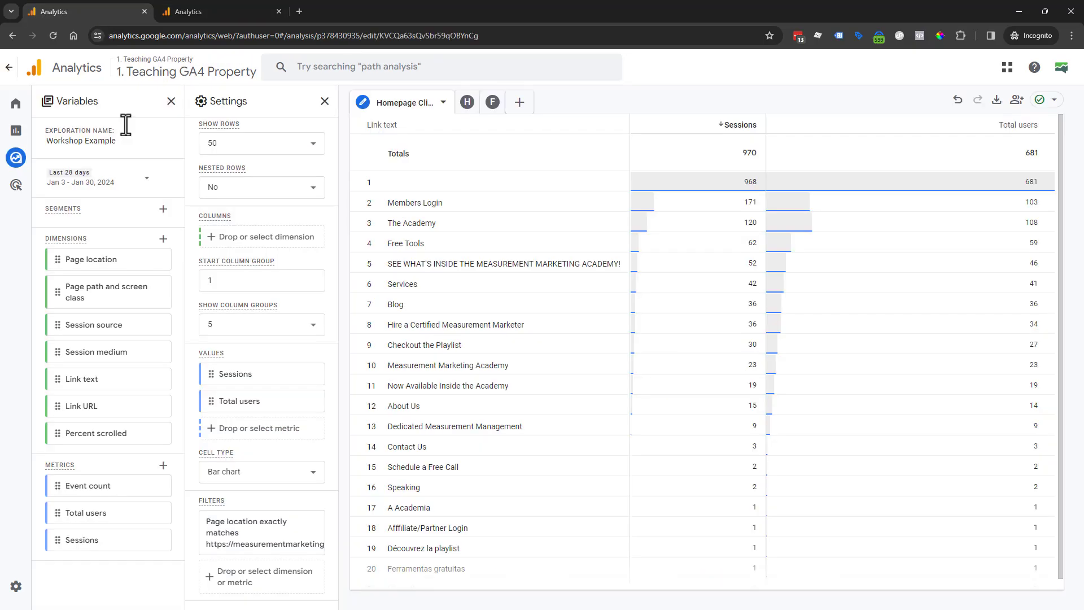
pyautogui.click(184, 11)
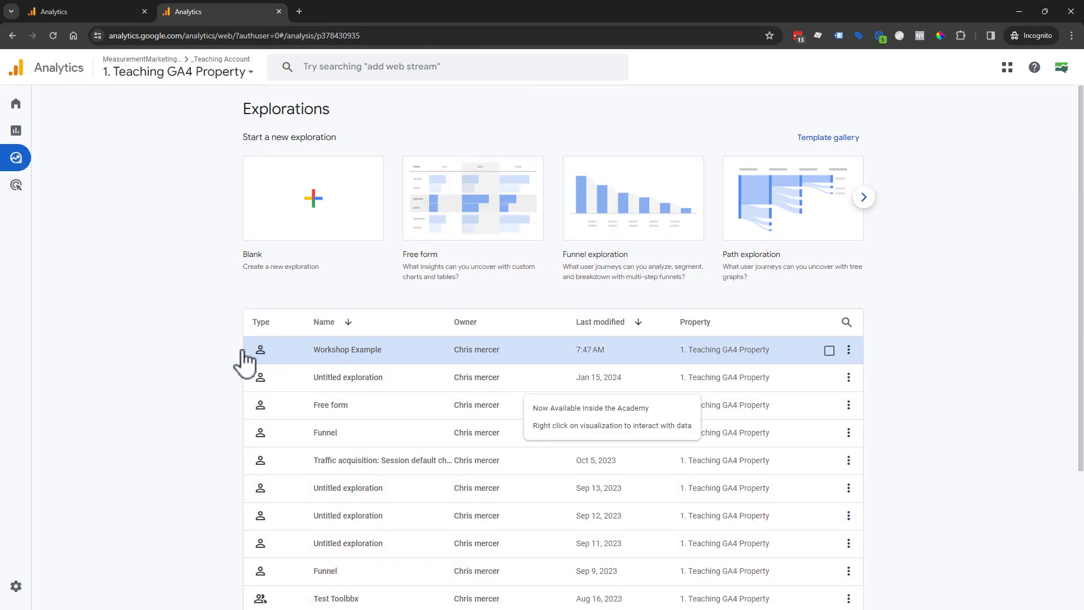
pyautogui.scroll(-3, 273, 446)
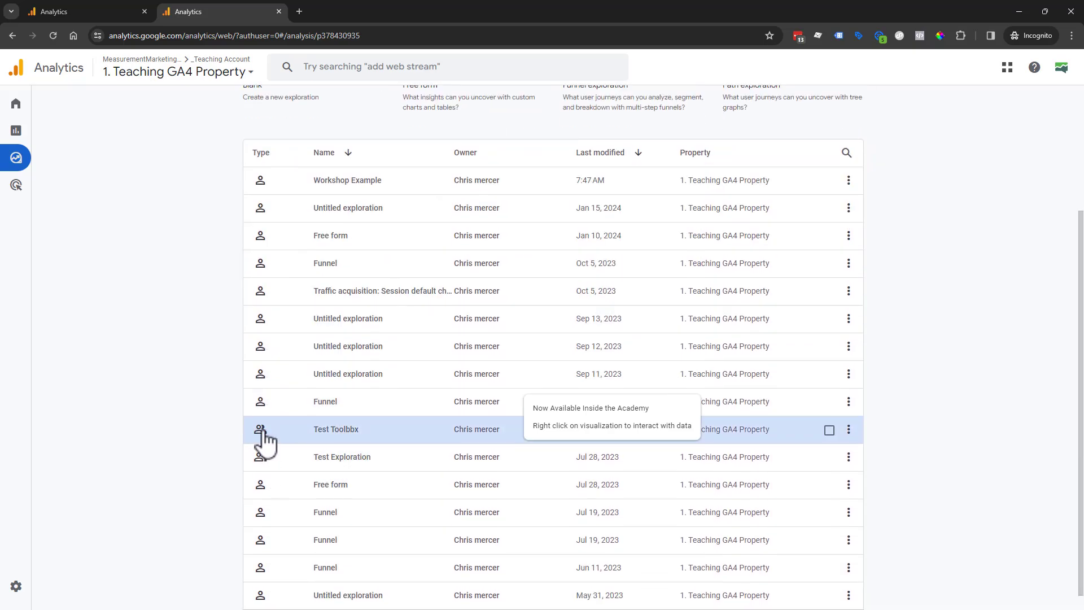
pyautogui.scroll(2, 351, 371)
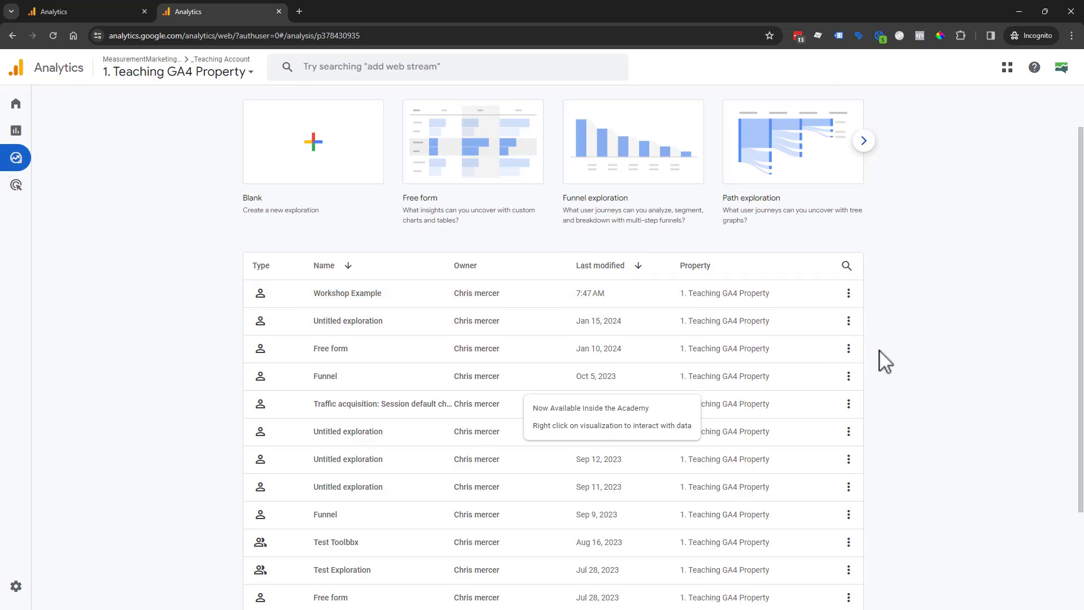
# Check the actions available for Workshop Example and for the shared Test Toolbbx exploration.
pyautogui.click(849, 293)
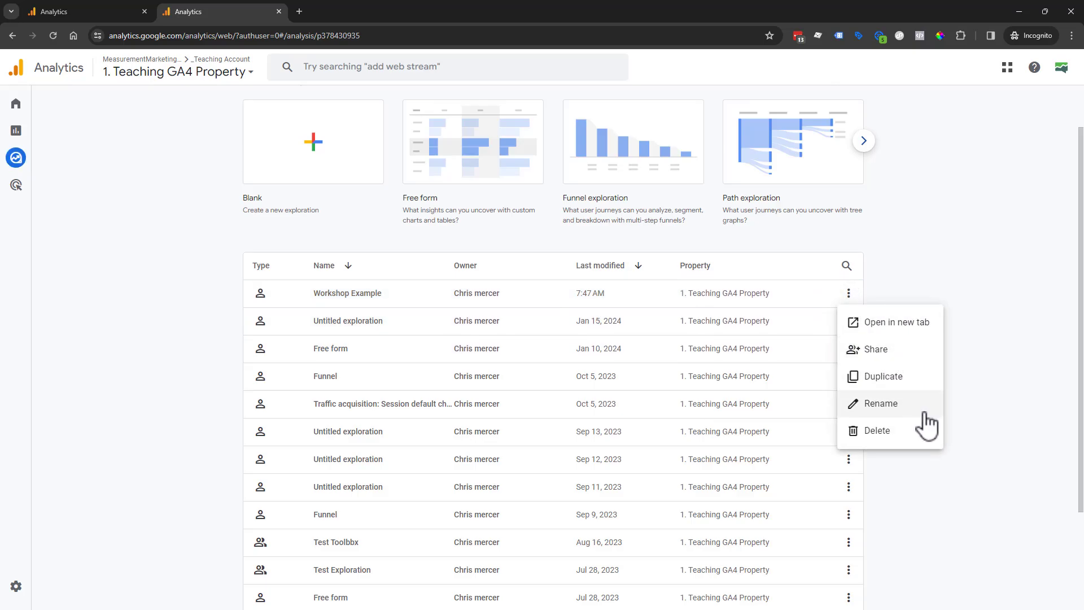
pyautogui.click(932, 506)
pyautogui.click(849, 542)
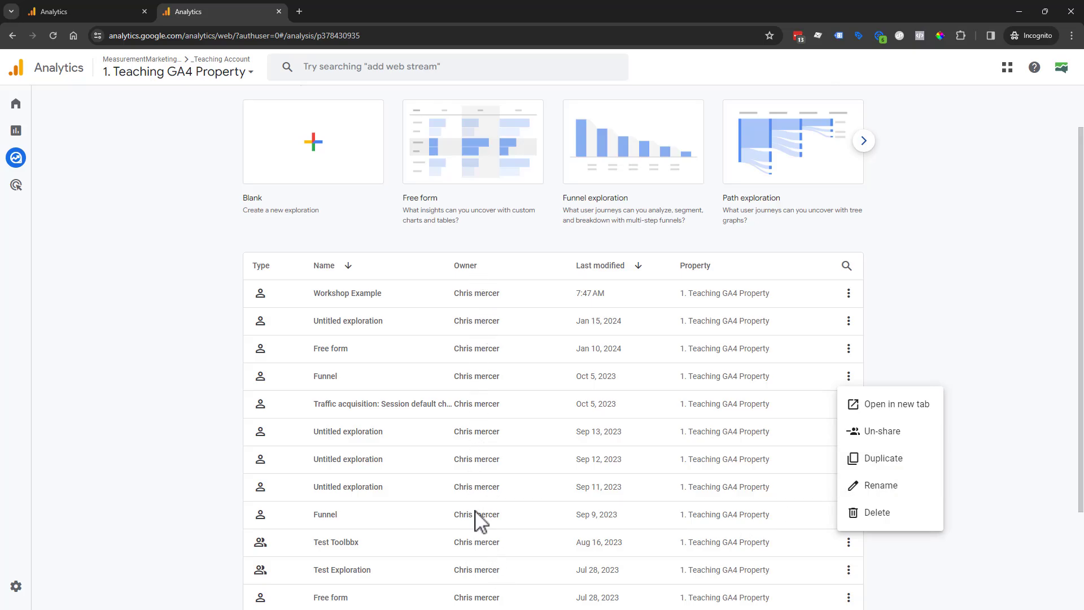
pyautogui.scroll(-2, 479, 520)
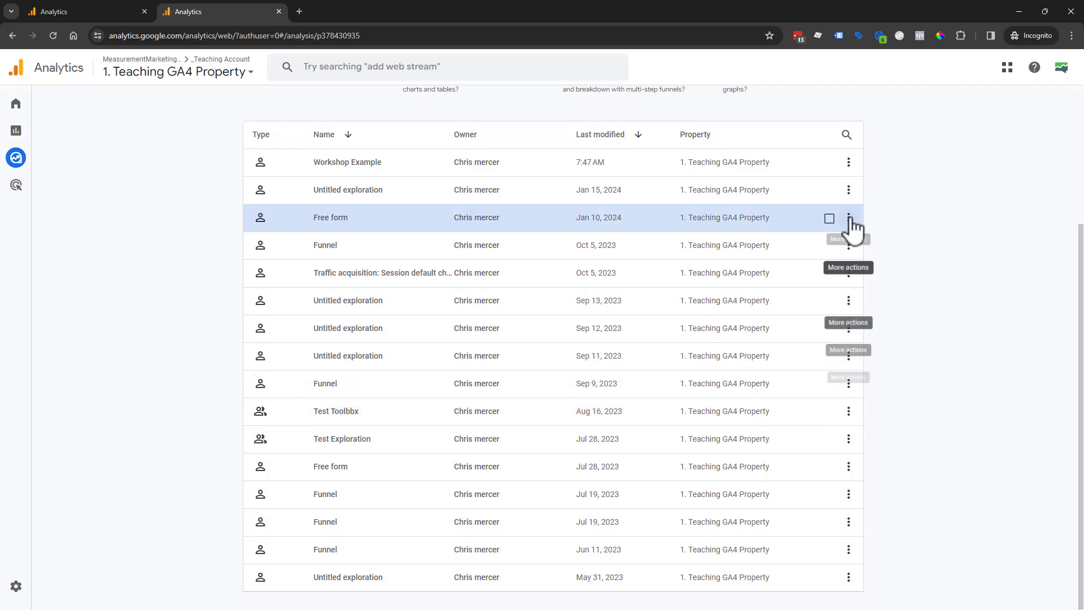
# Bring up the sharing dialog for Workshop Example from the Explorations list and highlight its read-only sharing notice.
pyautogui.click(849, 164)
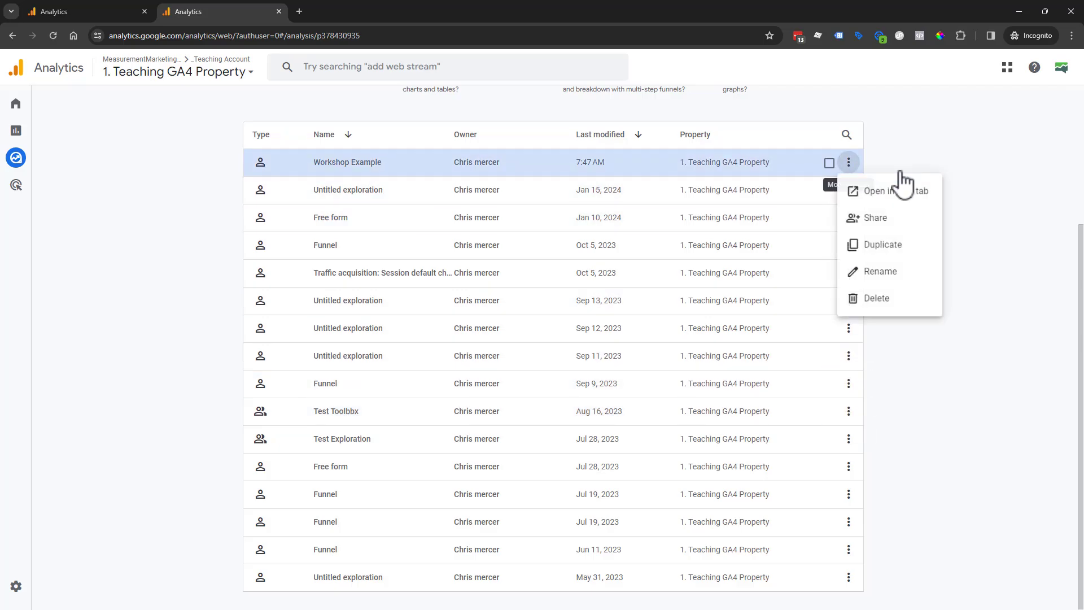
pyautogui.click(920, 221)
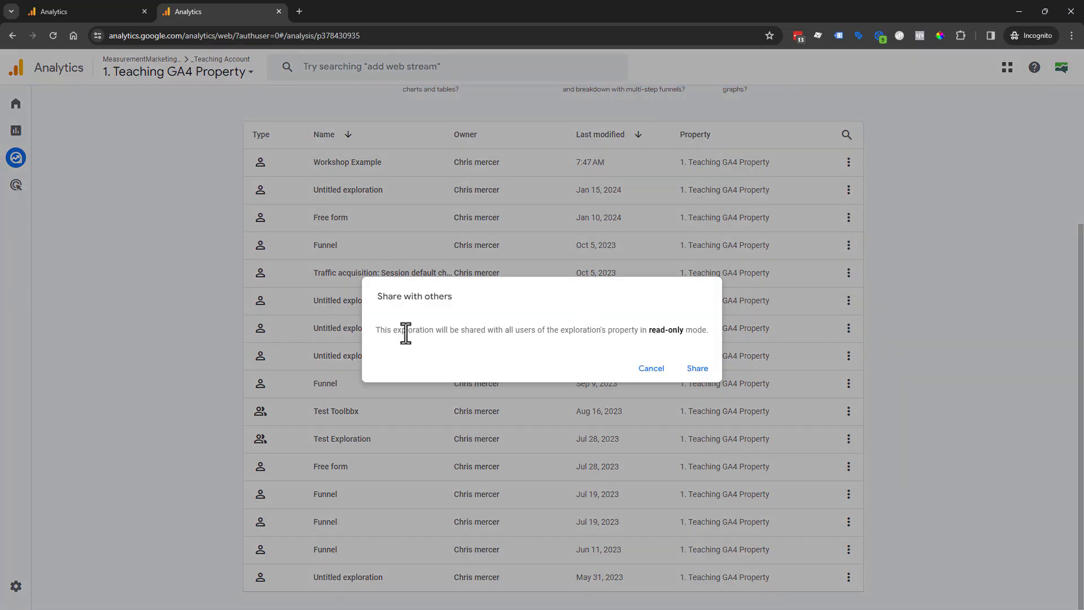
pyautogui.moveTo(395, 333); pyautogui.dragTo(578, 339)
pyautogui.click(493, 334)
pyautogui.moveTo(384, 332); pyautogui.dragTo(645, 333)
pyautogui.click(692, 333)
pyautogui.click(87, 10)
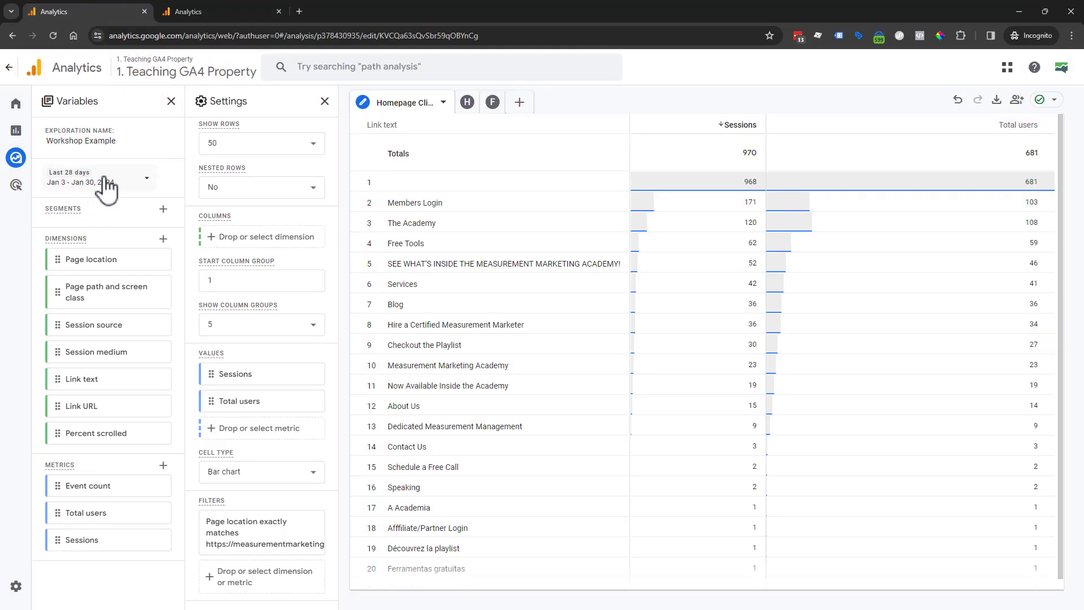
pyautogui.click(235, 17)
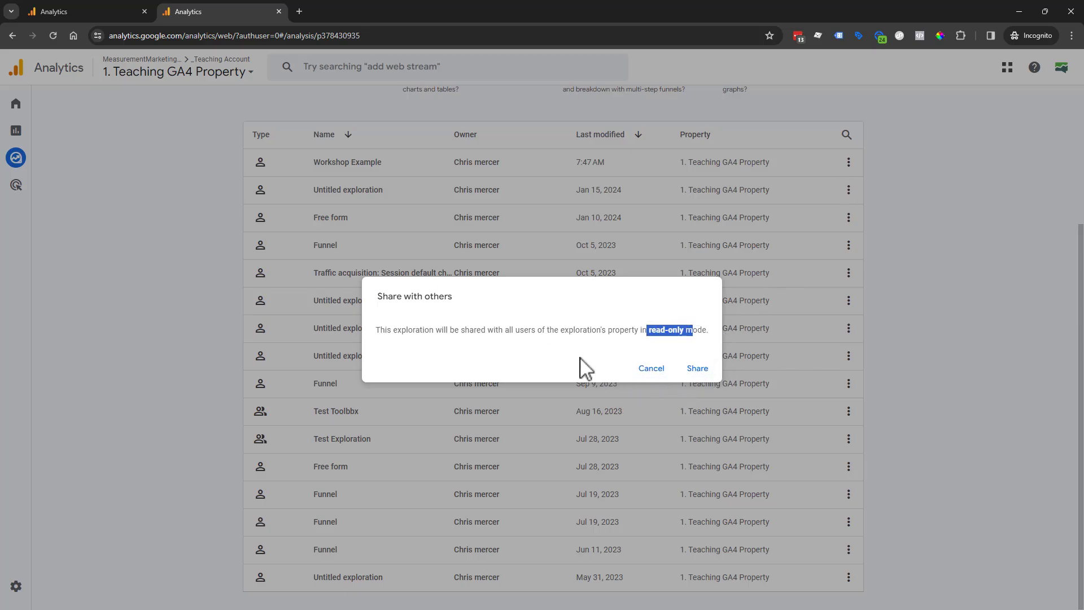
pyautogui.moveTo(541, 330); pyautogui.dragTo(697, 356)
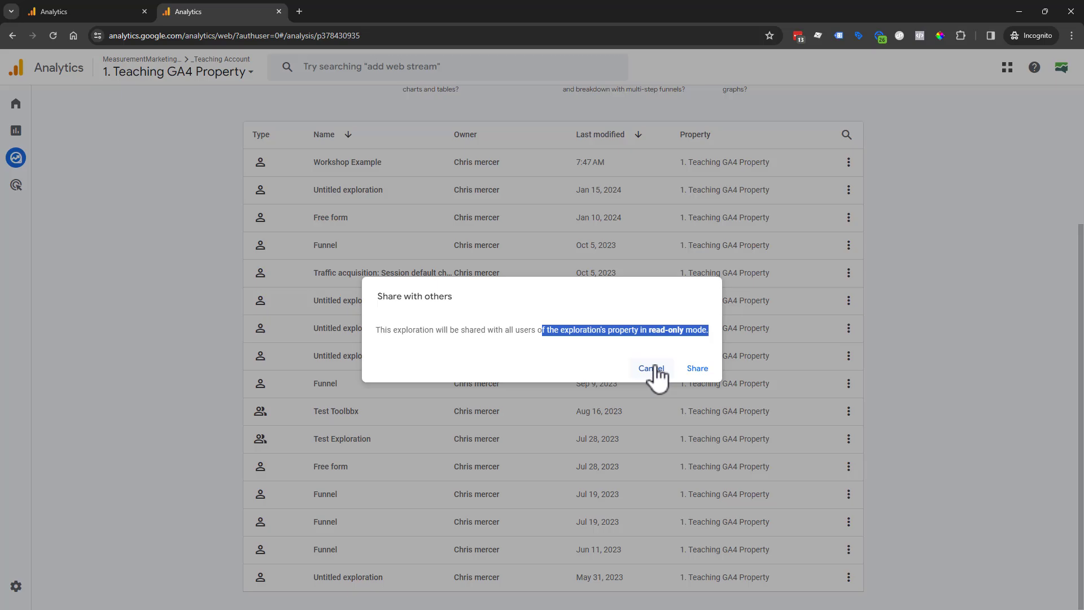
# Return to the open Workshop Example exploration, view its sharing dialog and cancel without sharing.
pyautogui.click(133, 11)
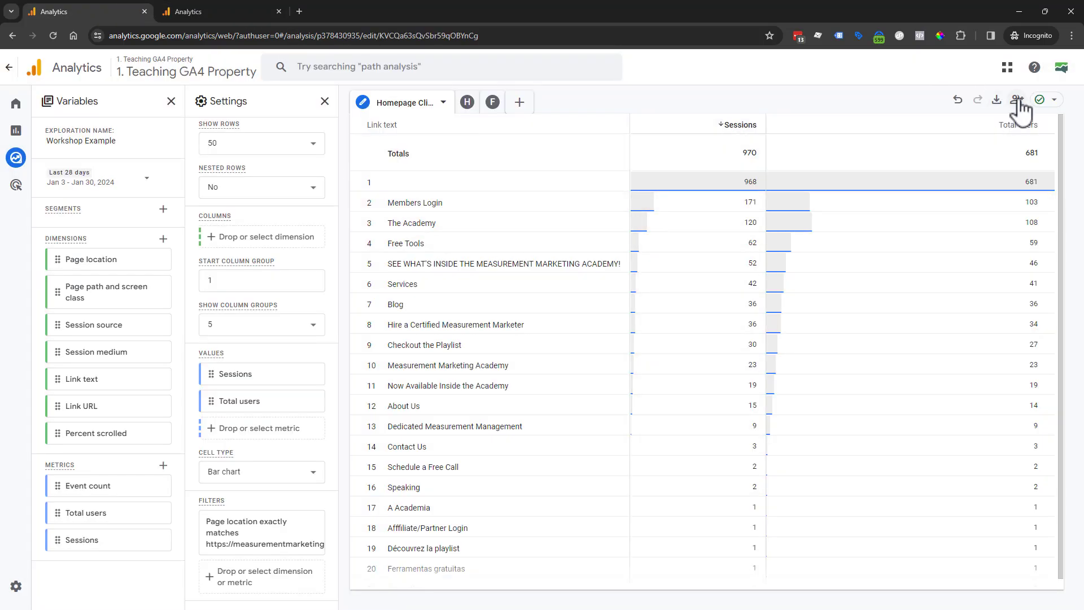
pyautogui.click(1015, 102)
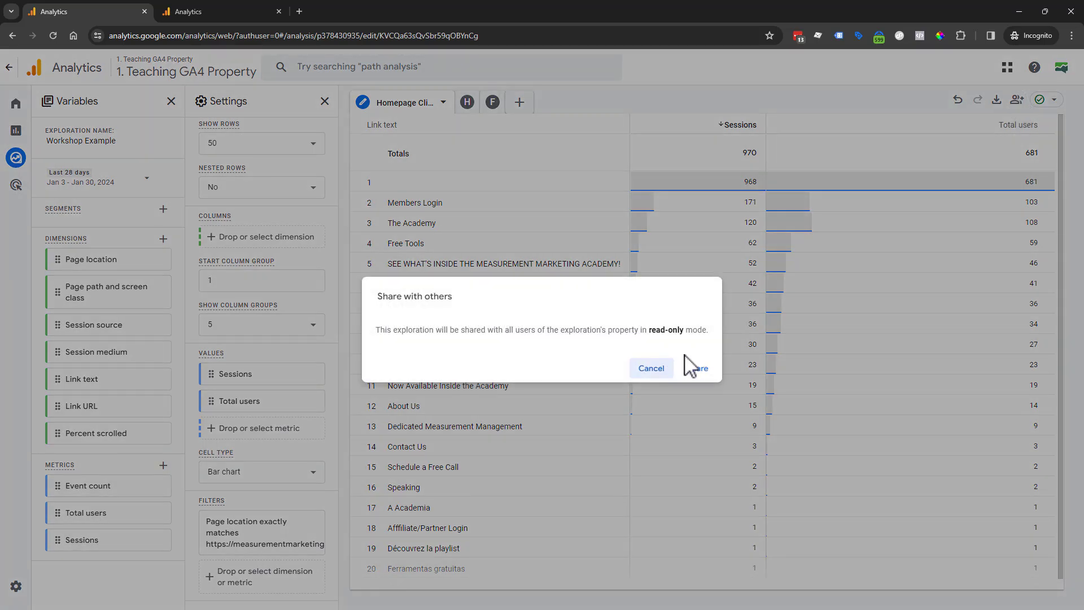
pyautogui.click(650, 370)
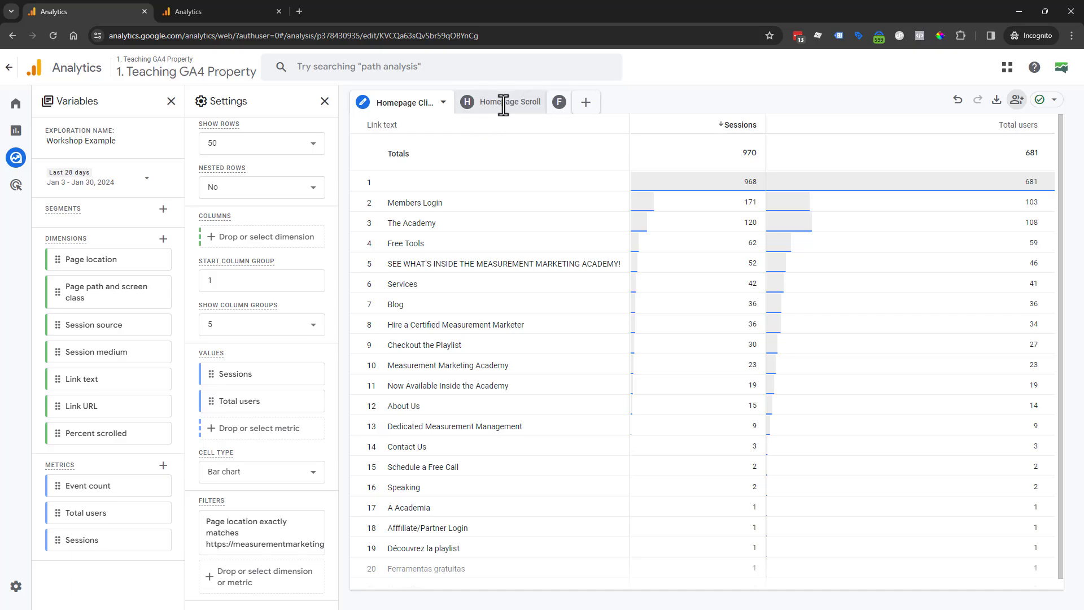
# Switch to the Funnel exploration tab of Workshop Example and show its settings from the Technique section.
pyautogui.click(553, 105)
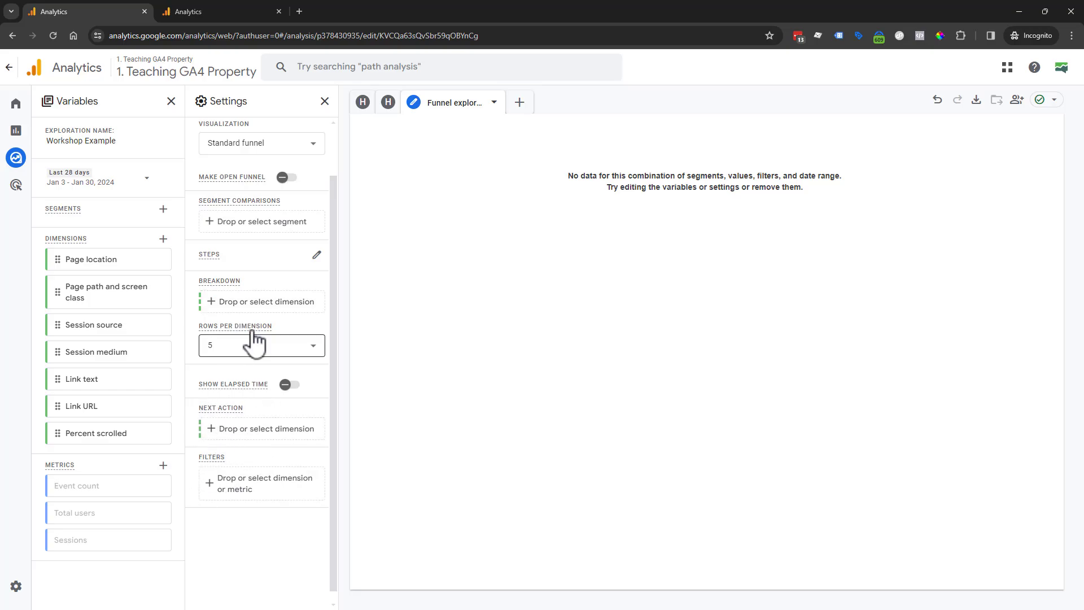
pyautogui.scroll(1, 252, 342)
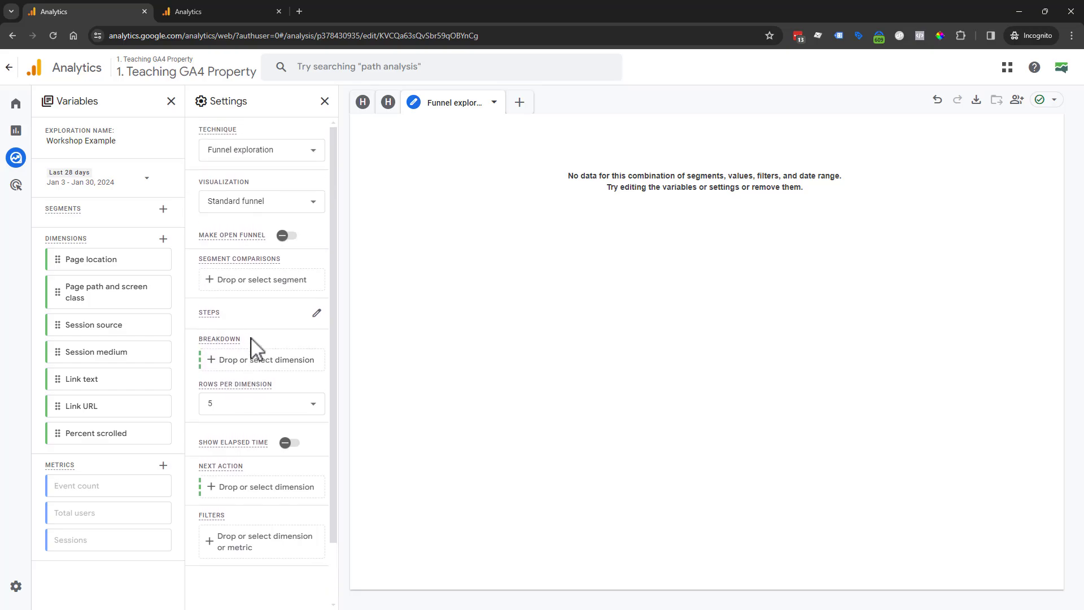
# Open the funnel steps for editing, and review the Toolbox sign-up, masterclass offer and order form pages in the other browser window.
pyautogui.click(317, 313)
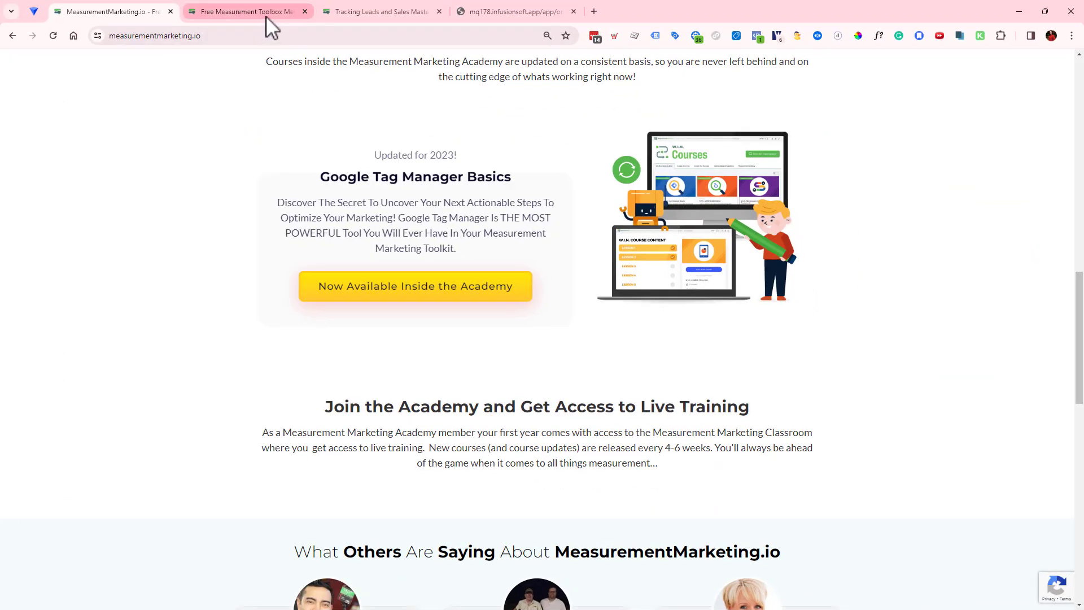
pyautogui.click(266, 16)
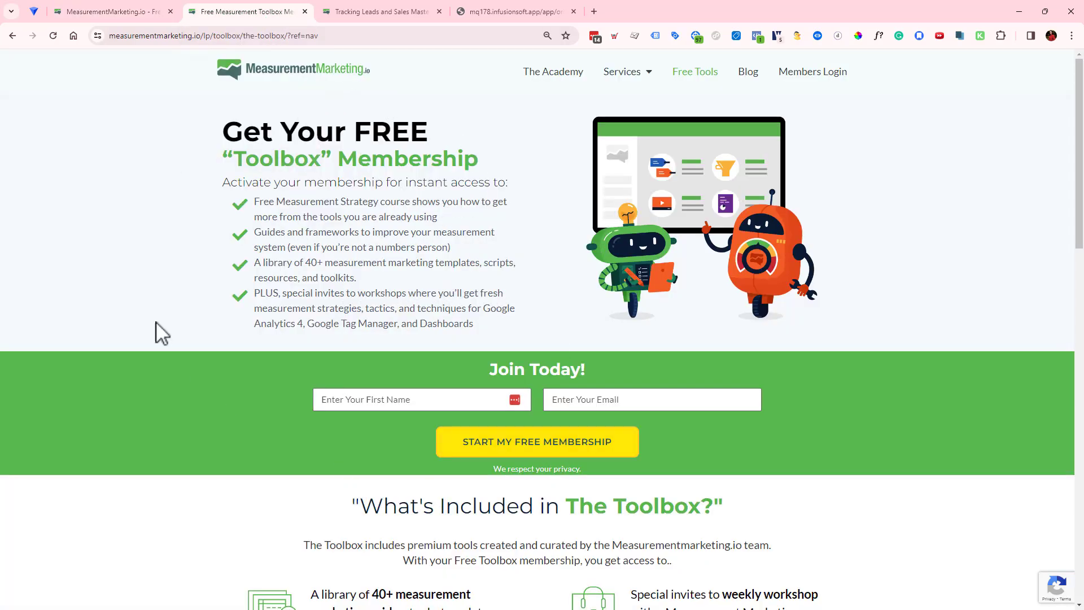
pyautogui.scroll(-5, 351, 362)
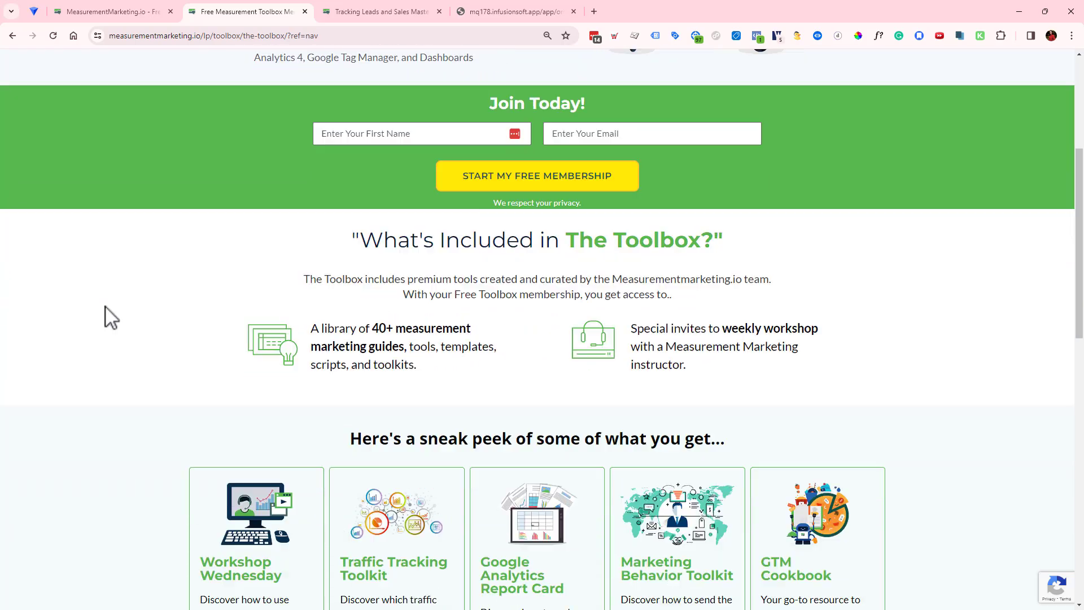
pyautogui.scroll(5, 106, 314)
pyautogui.click(343, 12)
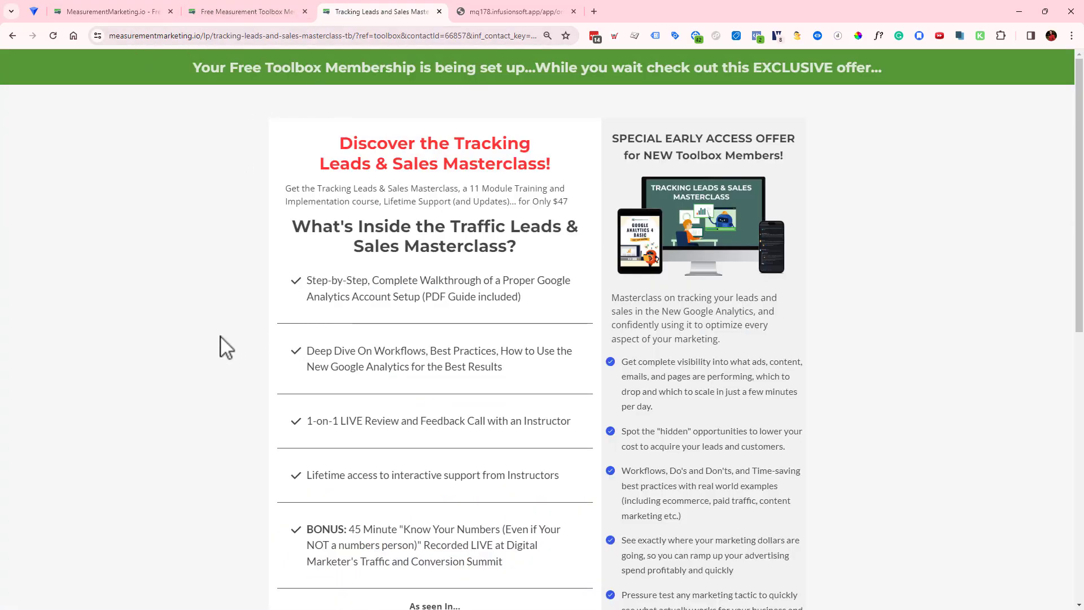
pyautogui.scroll(-6, 226, 347)
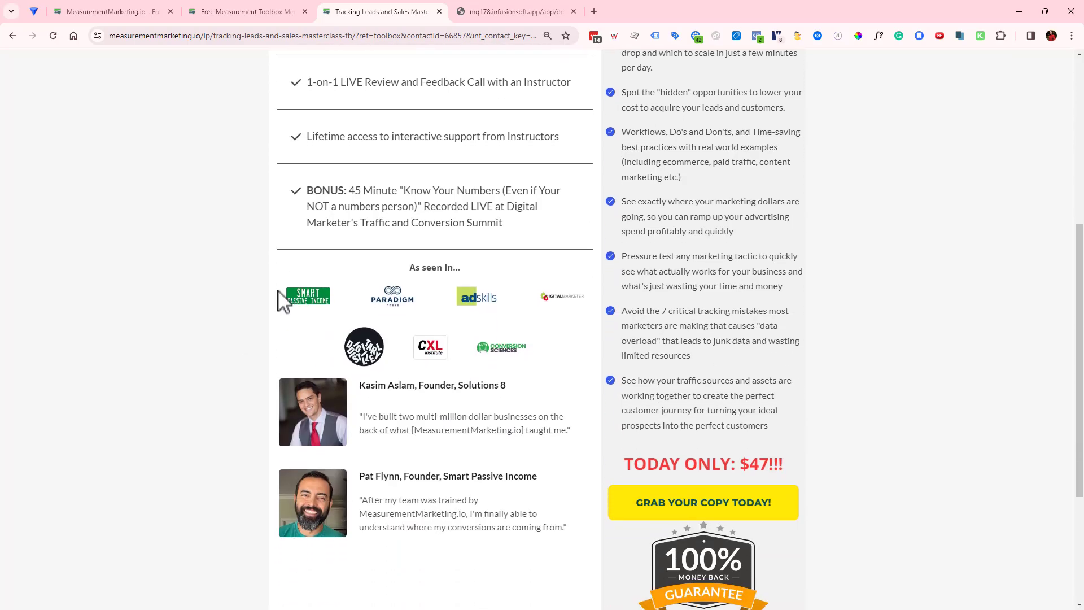
pyautogui.scroll(6, 751, 327)
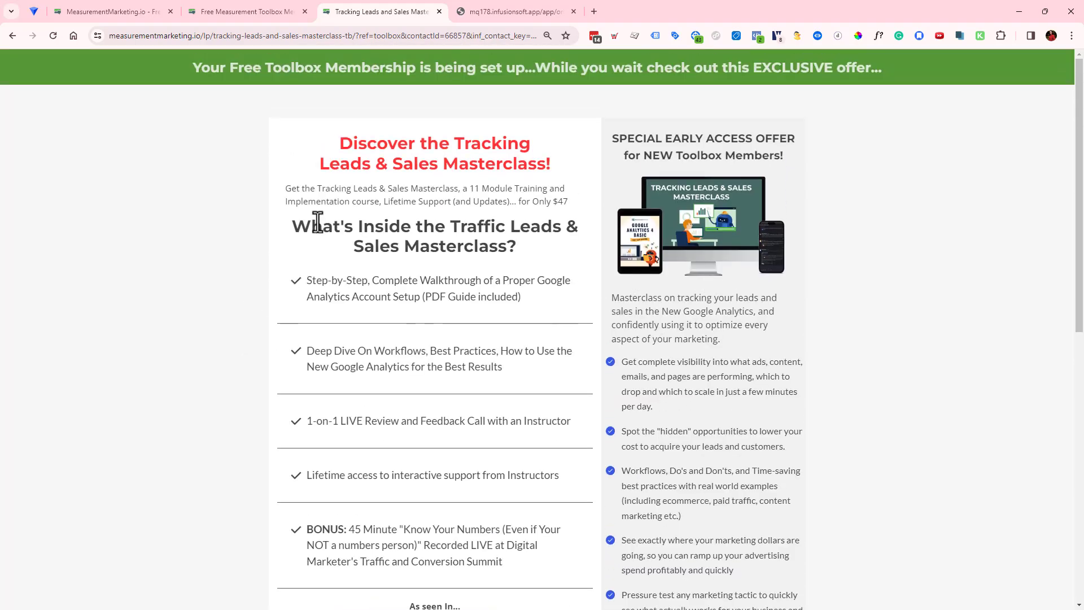
pyautogui.moveTo(332, 225); pyautogui.dragTo(547, 275)
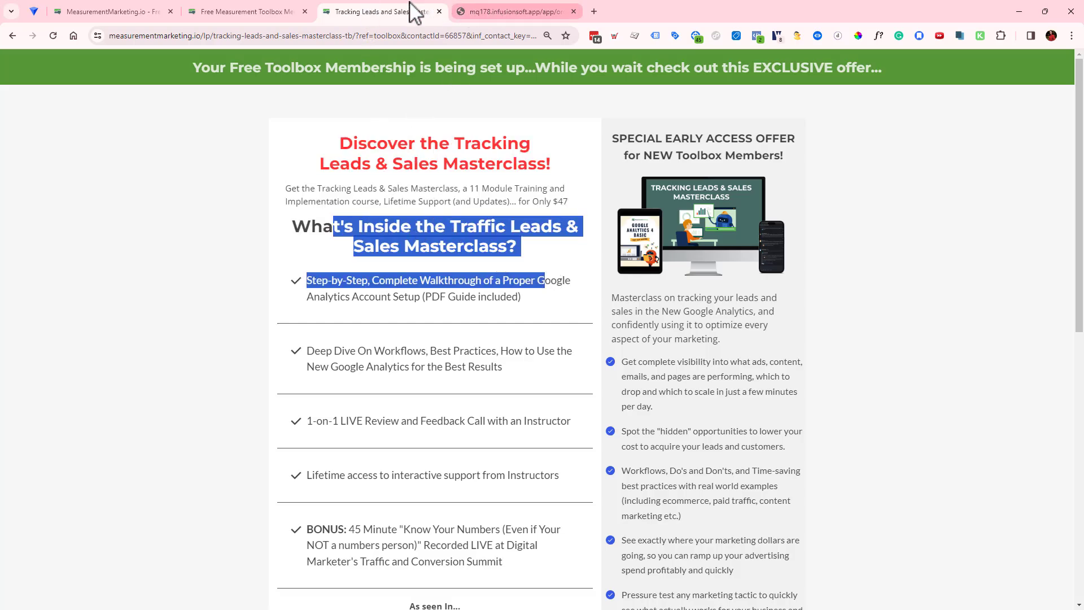
pyautogui.click(487, 11)
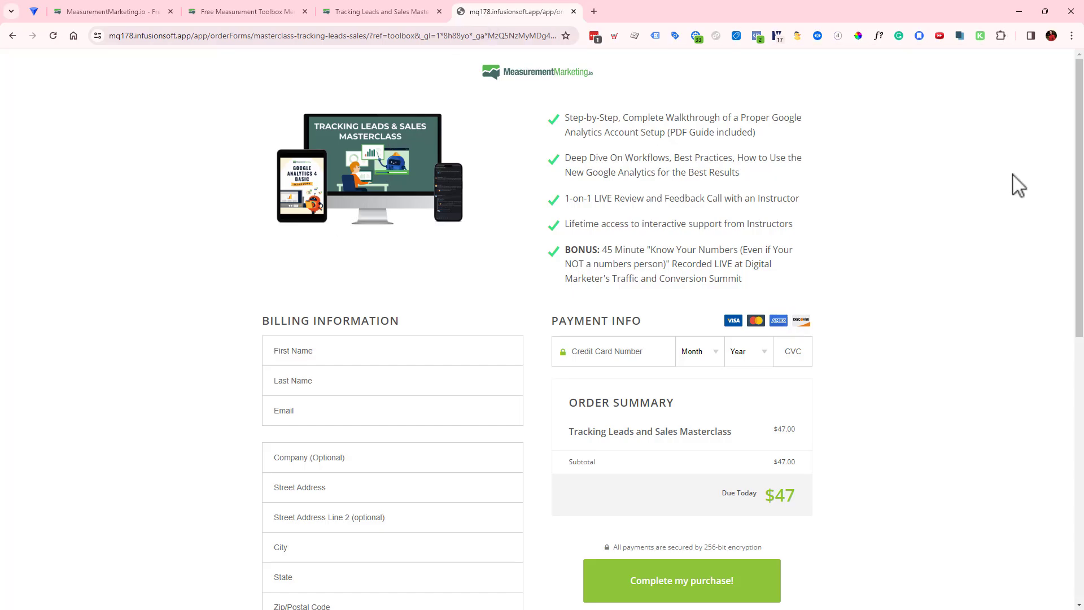
# Copy the path /lp/toolbox/the-toolbox/ from the free Toolbox membership page's address and return to the funnel steps editor.
pyautogui.click(252, 11)
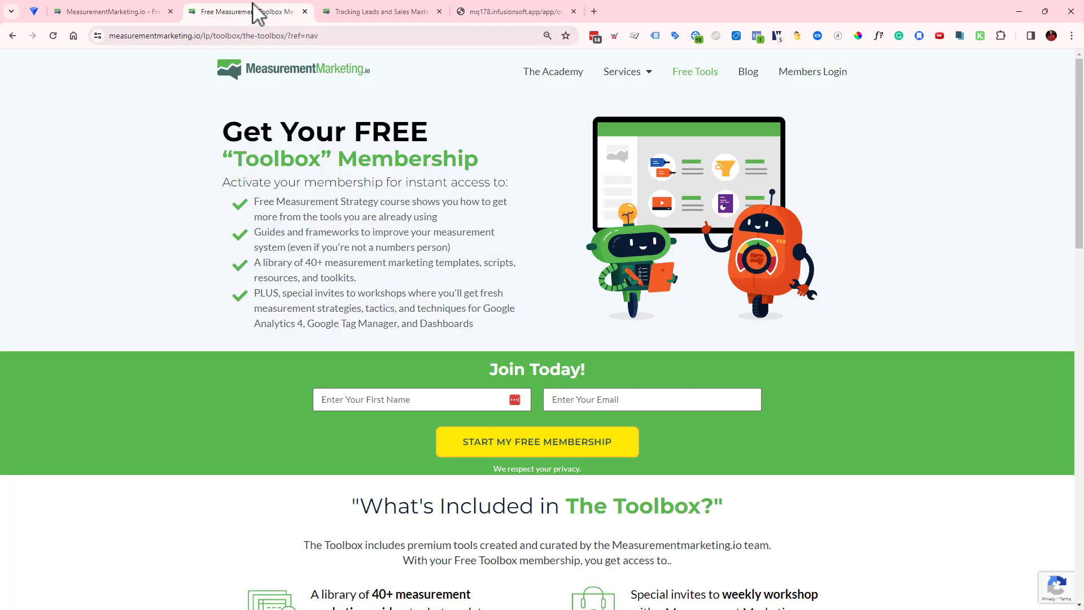
pyautogui.moveTo(287, 36); pyautogui.dragTo(201, 40)
pyautogui.hotkey('ctrl', 'c')
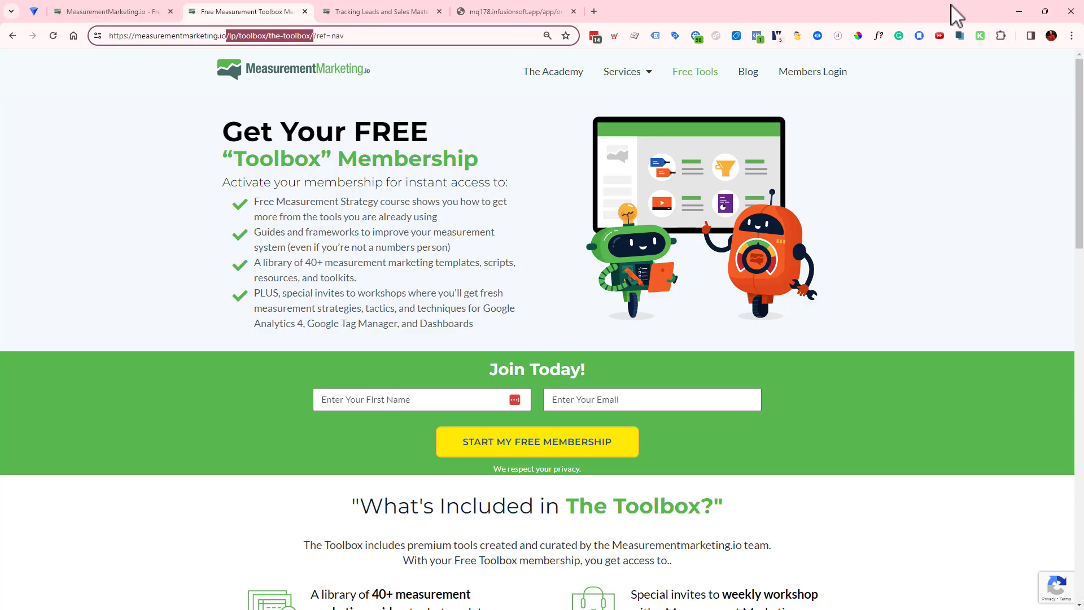
pyautogui.click(1009, 10)
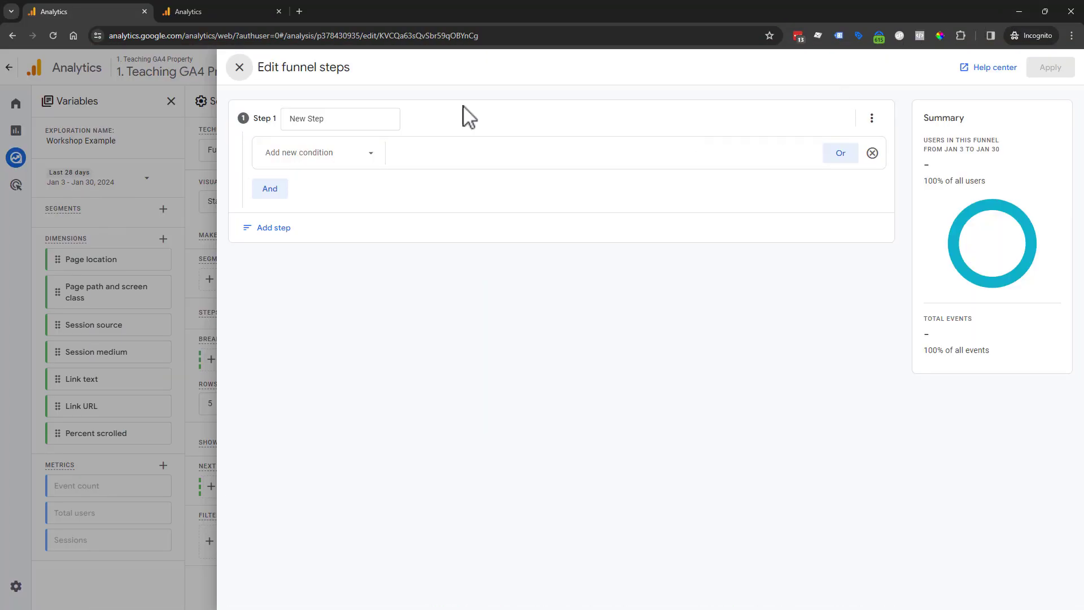
# Examine the dimensions and events available as a condition for funnel step 1, including the toolbox events.
pyautogui.click(352, 157)
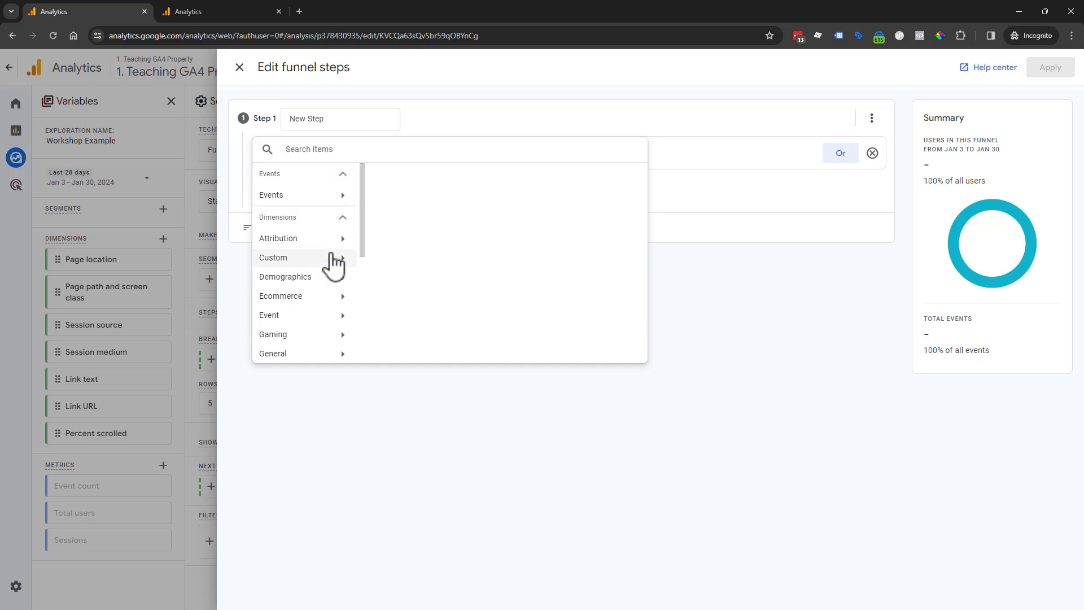
pyautogui.scroll(-5, 316, 282)
pyautogui.scroll(5, 305, 339)
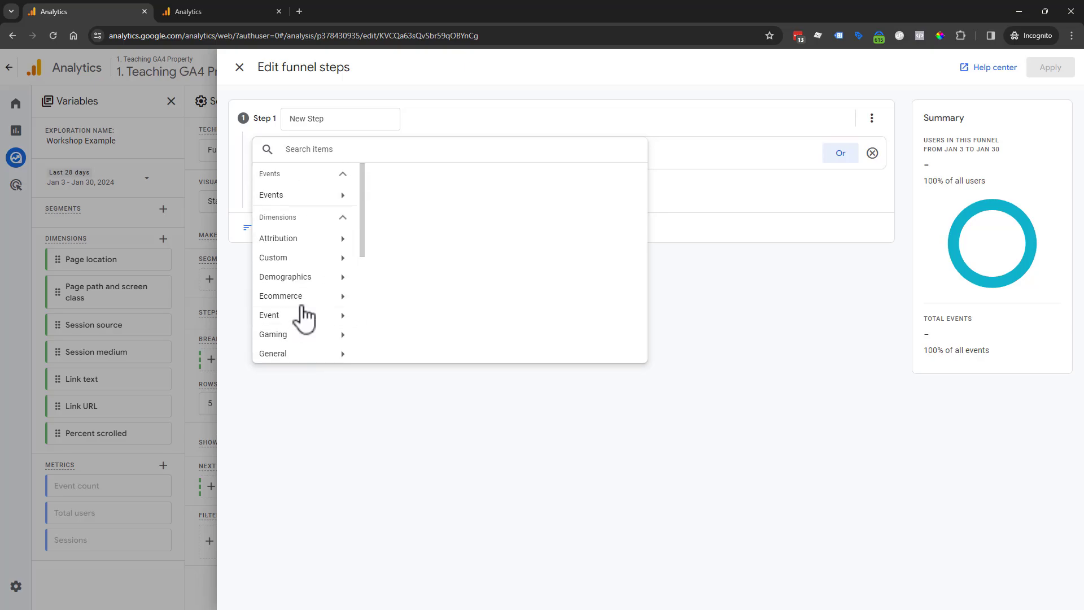
pyautogui.click(294, 195)
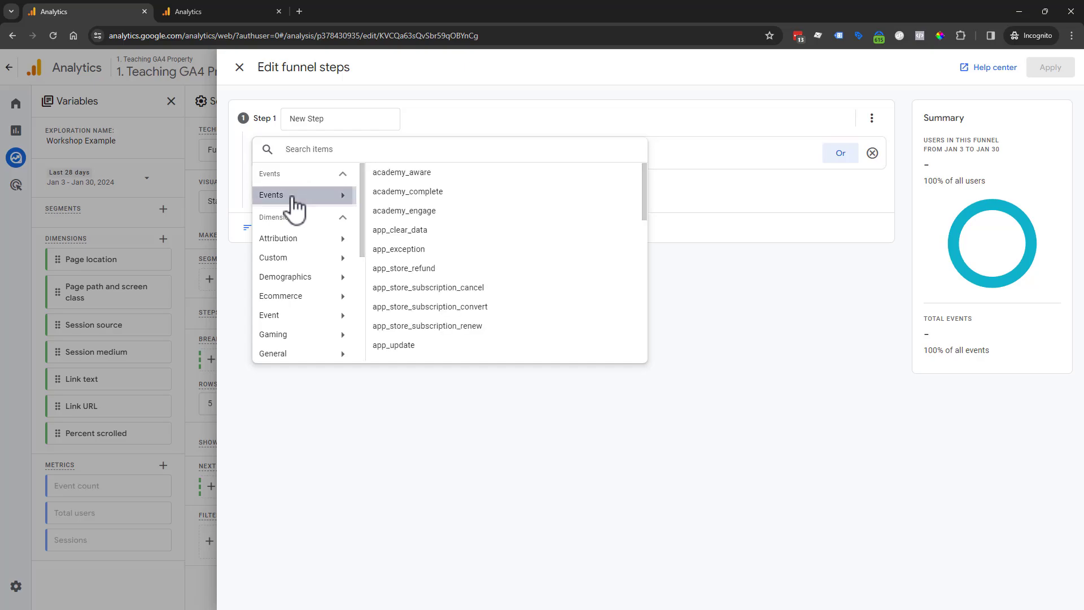
pyautogui.scroll(-3, 486, 334)
pyautogui.scroll(-4, 480, 342)
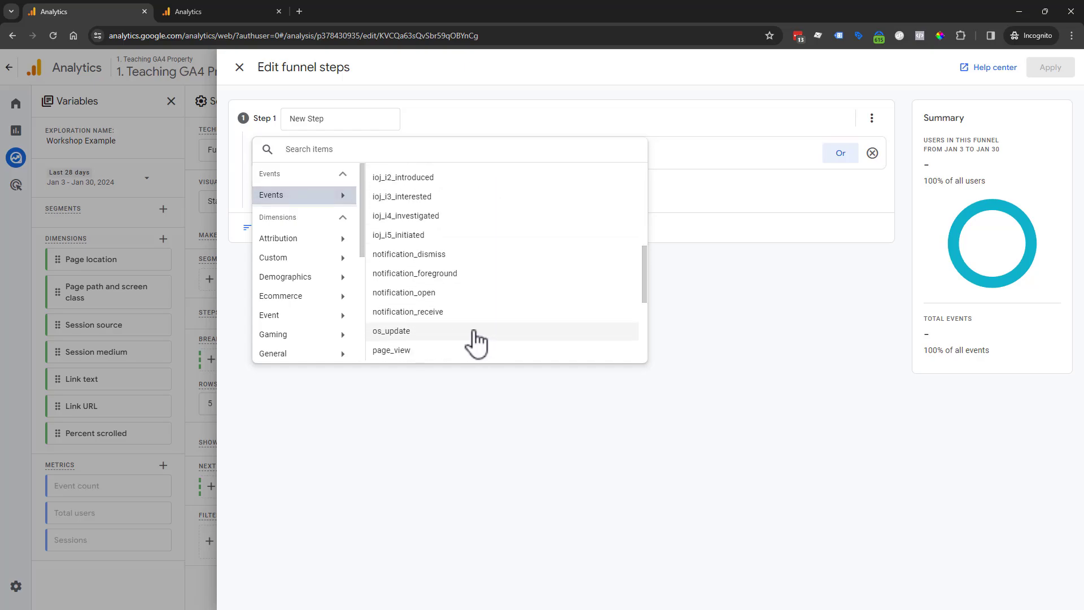
pyautogui.scroll(1, 471, 341)
pyautogui.scroll(-3, 471, 342)
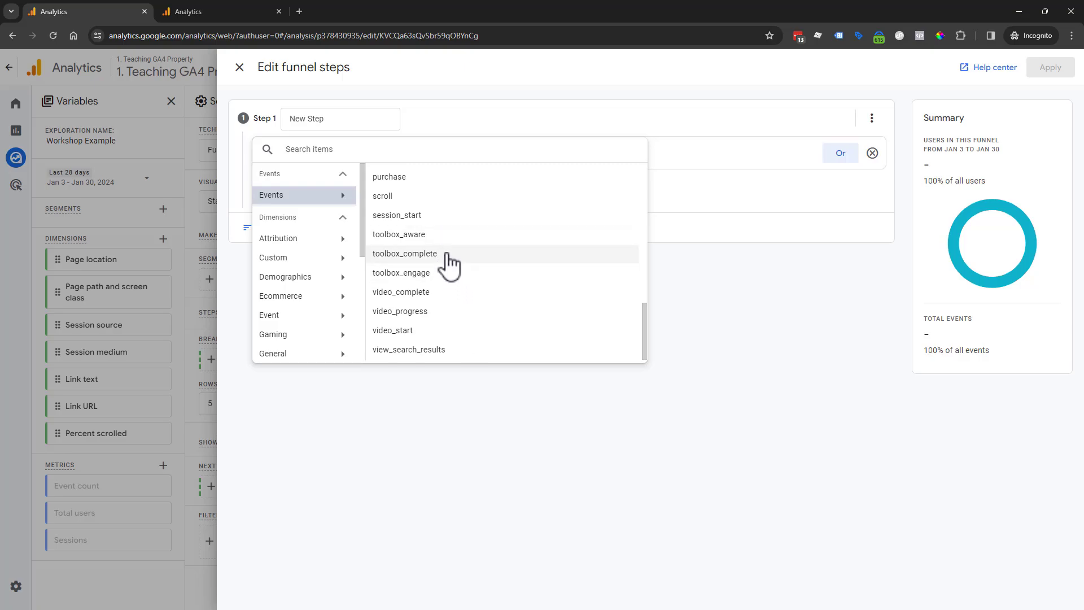
pyautogui.click(416, 238)
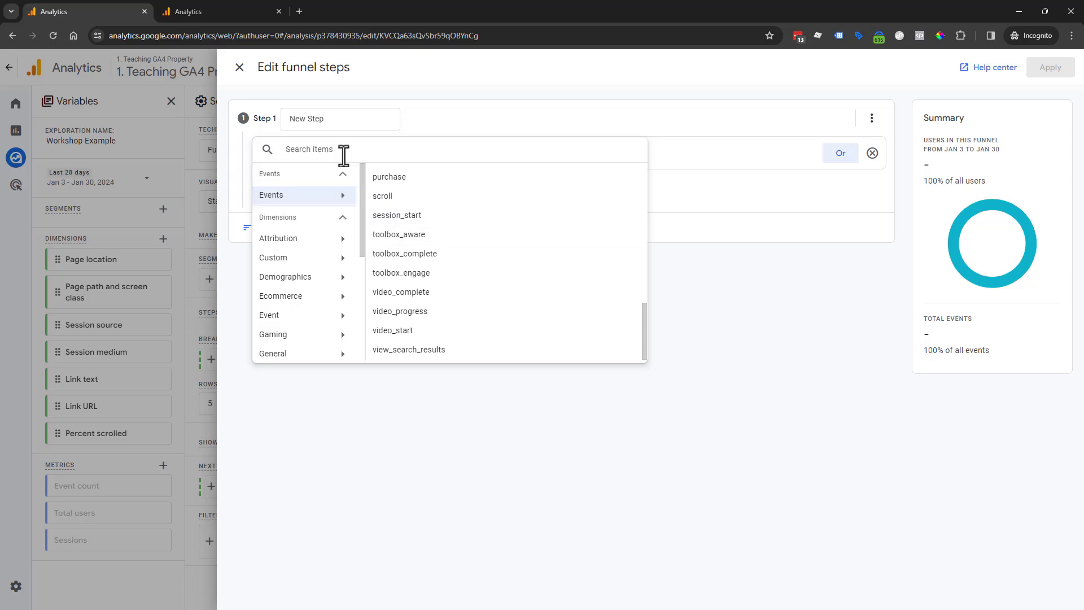
# Set funnel step 1's condition to Page location contains /lp/toolbox/the-toolbox/.
pyautogui.write('page')
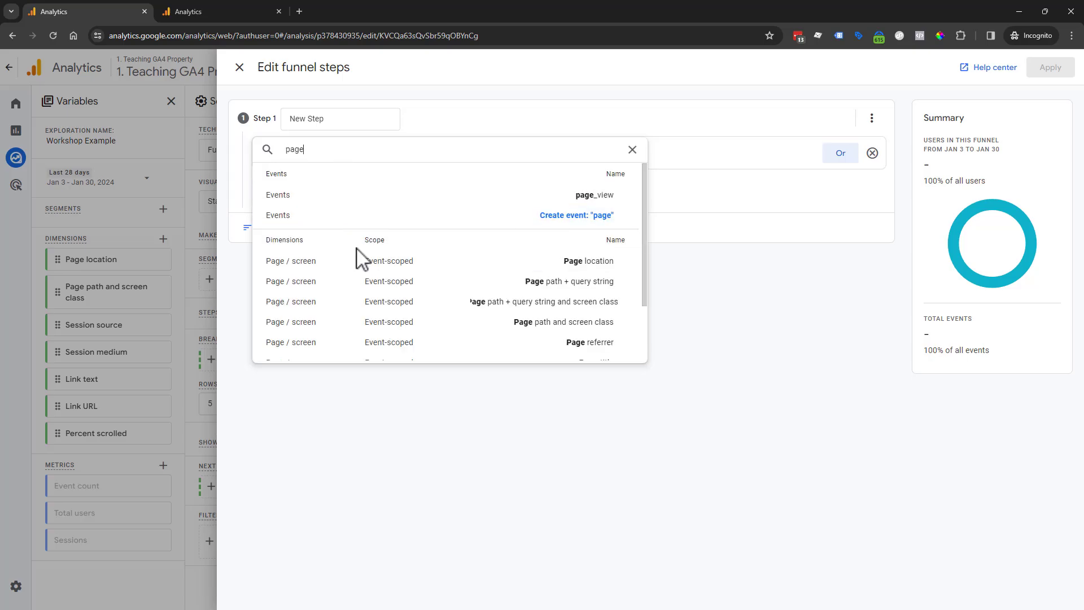
pyautogui.click(357, 270)
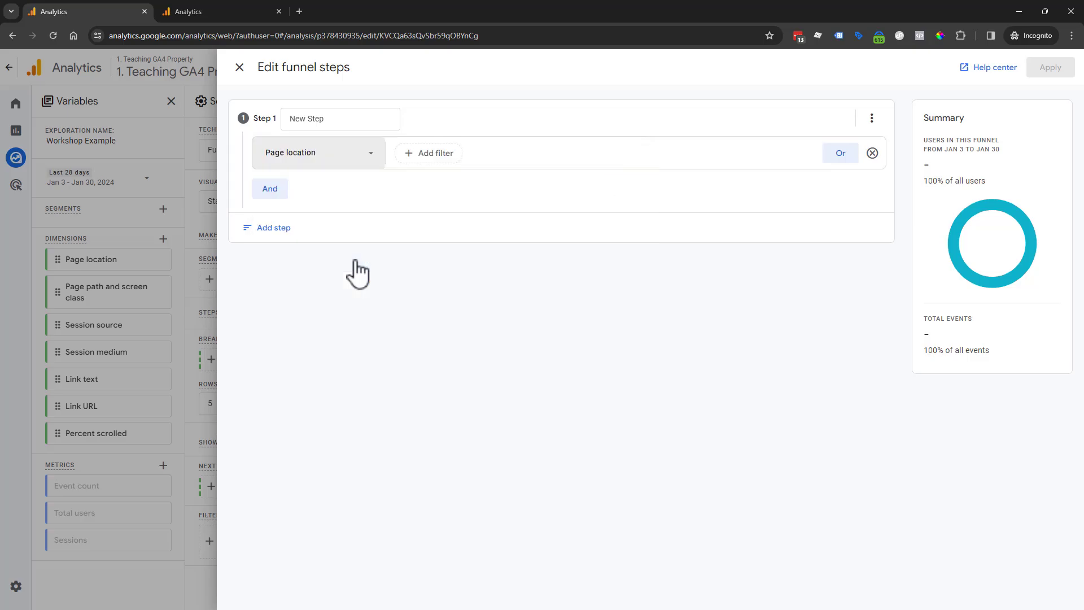
pyautogui.click(432, 161)
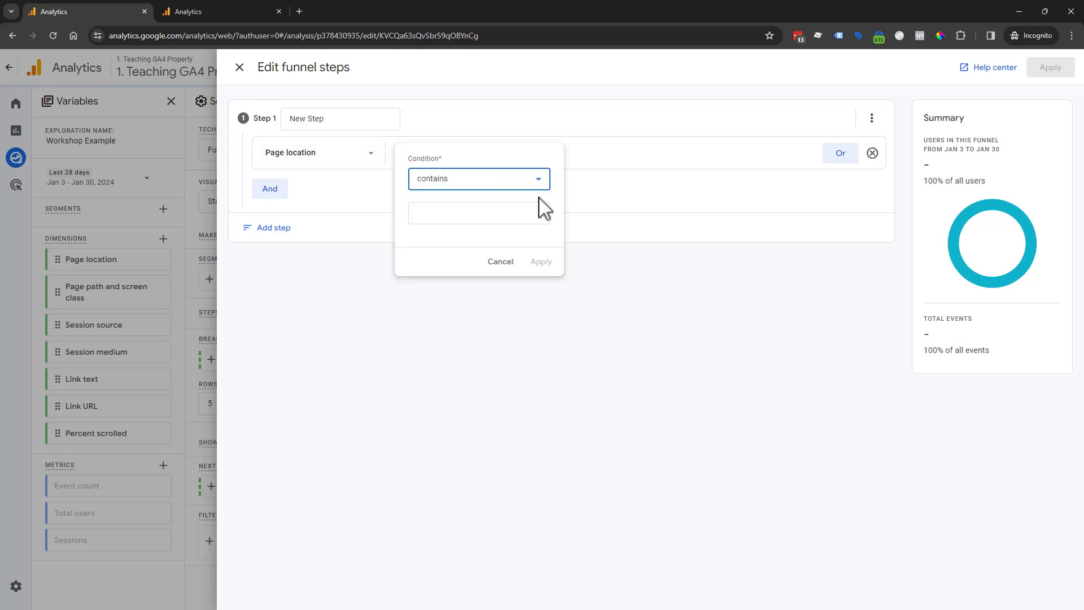
pyautogui.click(494, 215)
pyautogui.hotkey('ctrl', 'v')
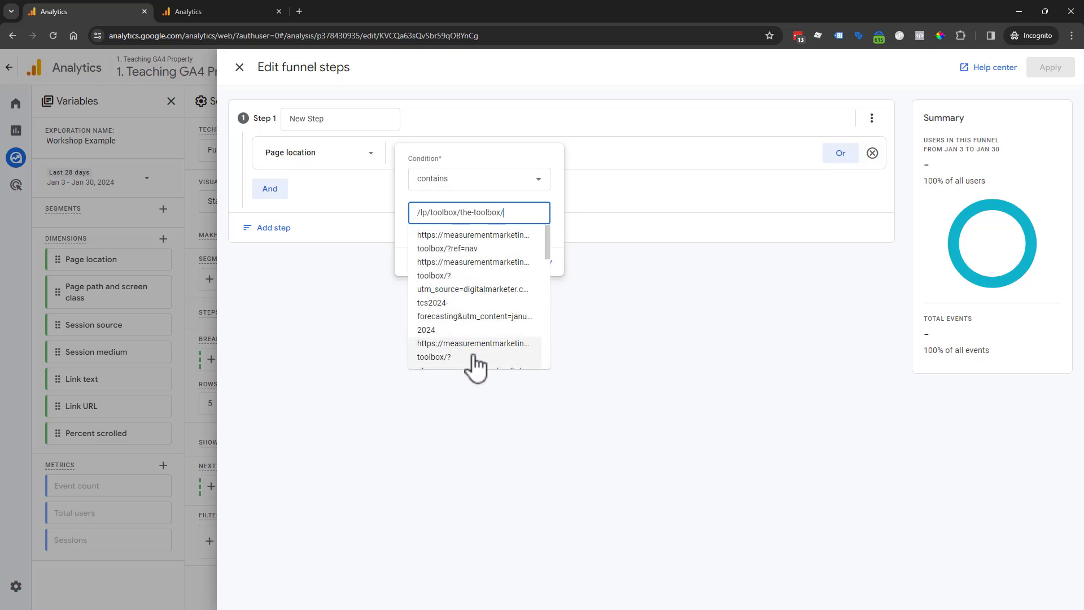
pyautogui.click(542, 197)
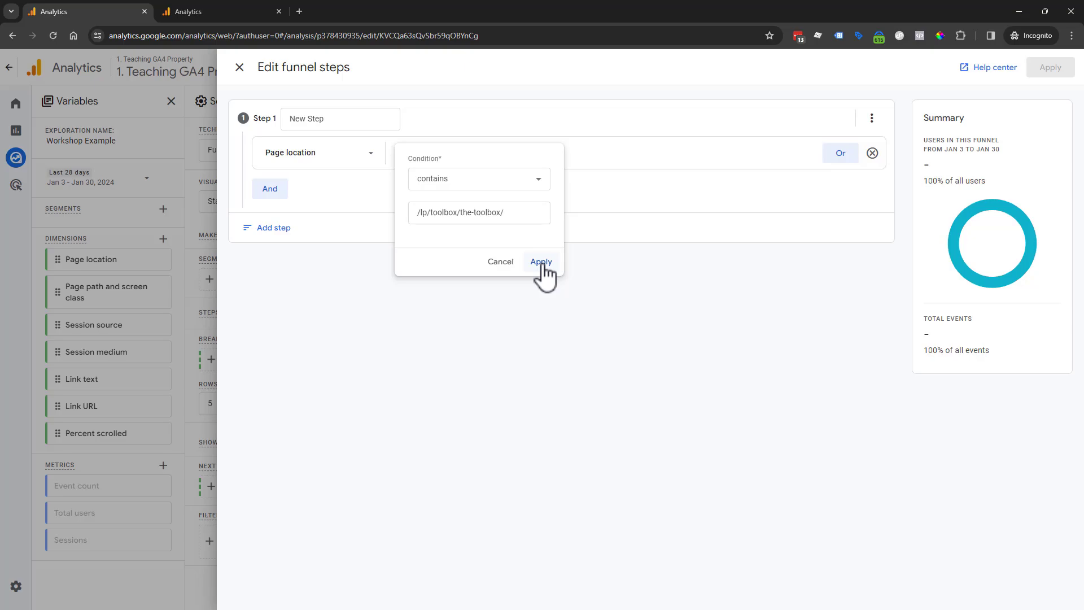
pyautogui.click(541, 263)
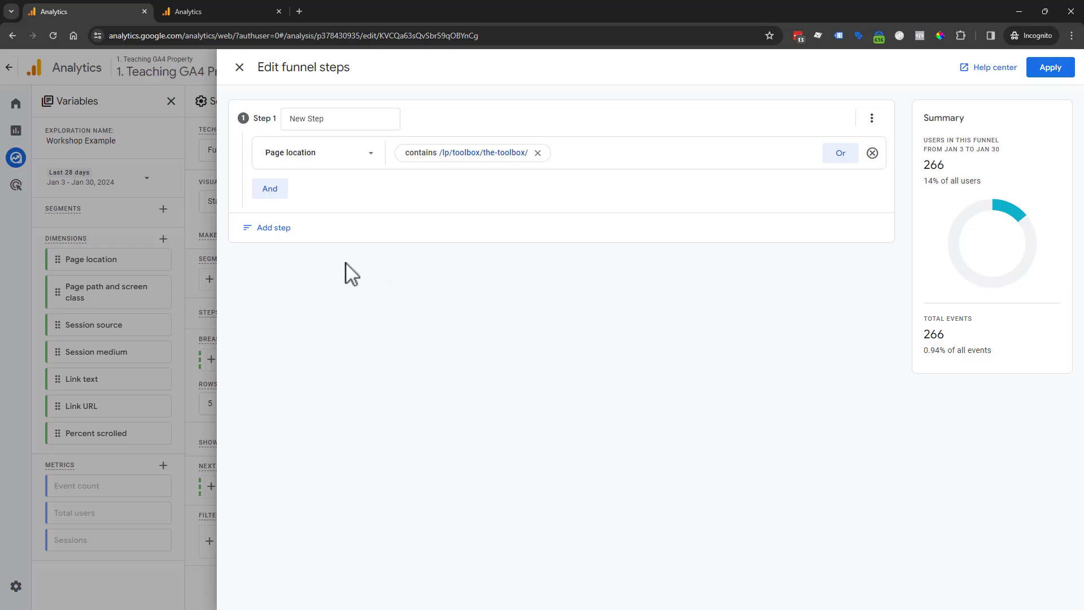
# Add a second funnel step and copy the path /lp/tracking-leads-and-sales-masterclass-tb/ from the masterclass offer page's address.
pyautogui.click(289, 232)
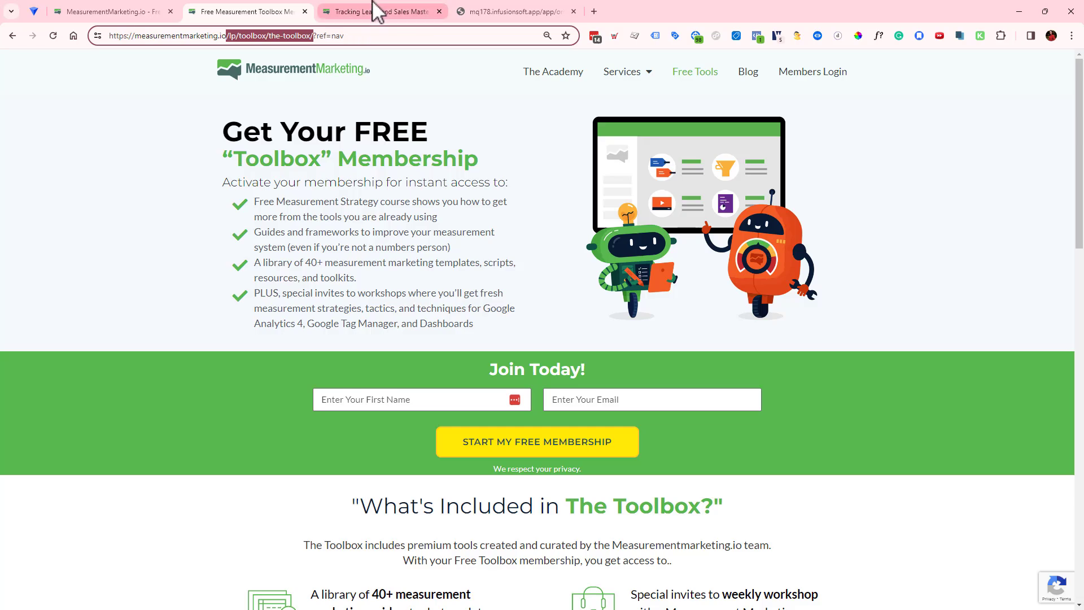
pyautogui.click(345, 12)
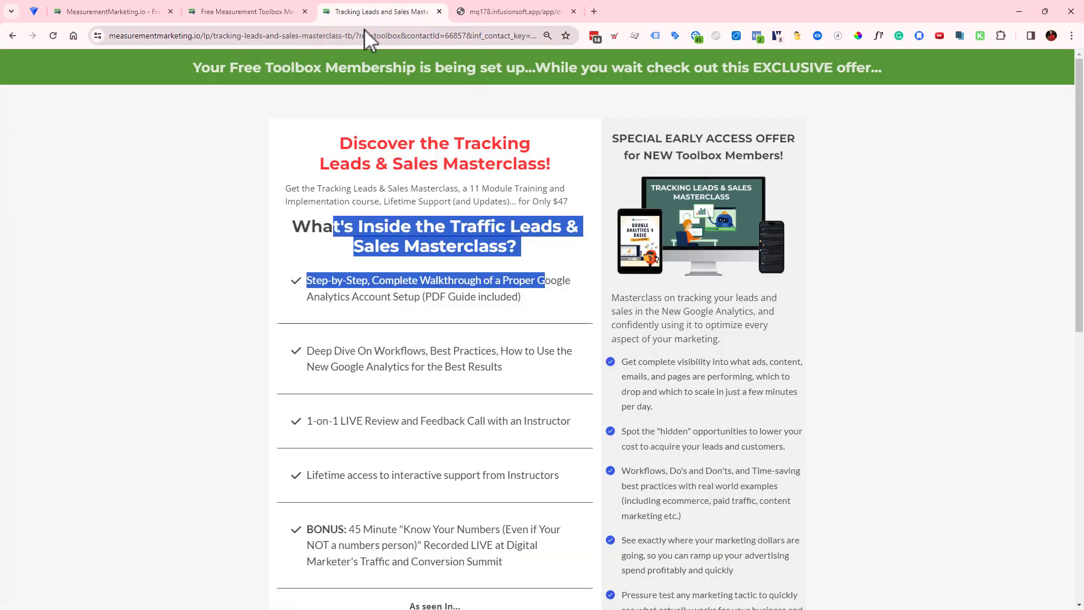
pyautogui.moveTo(355, 35); pyautogui.dragTo(200, 40)
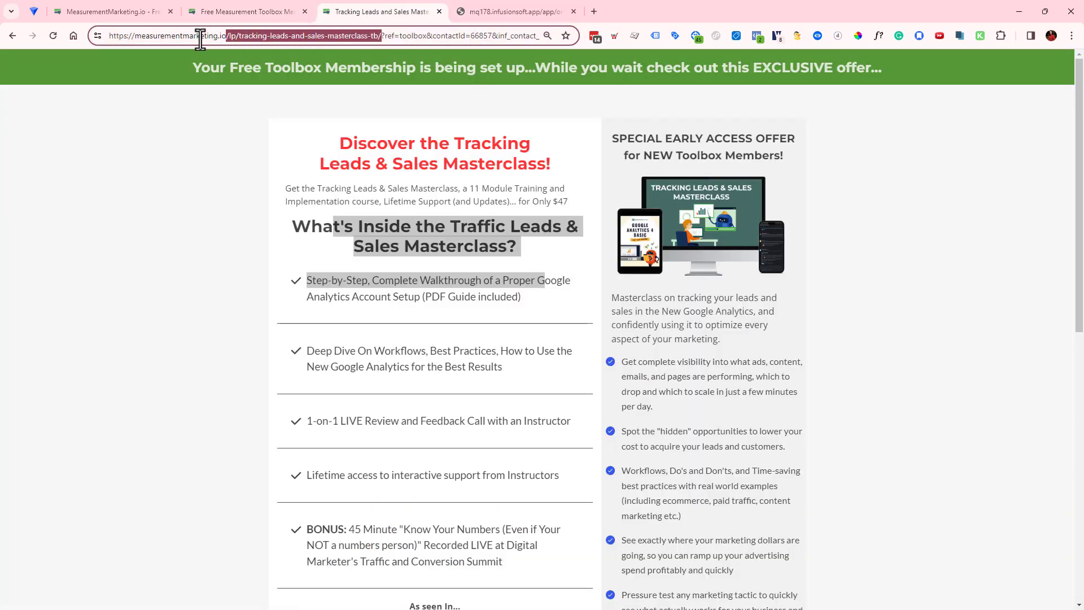
pyautogui.click(1020, 11)
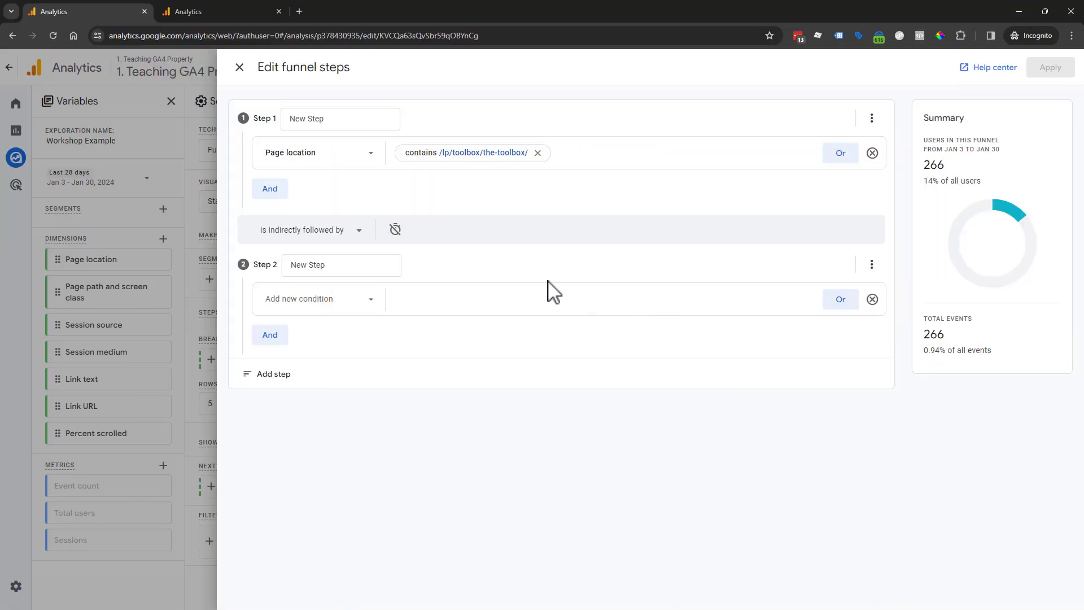
# Set funnel step 2's condition to Page location contains /lp/tracking-leads-and-sales-masterclass-tb/.
pyautogui.click(293, 309)
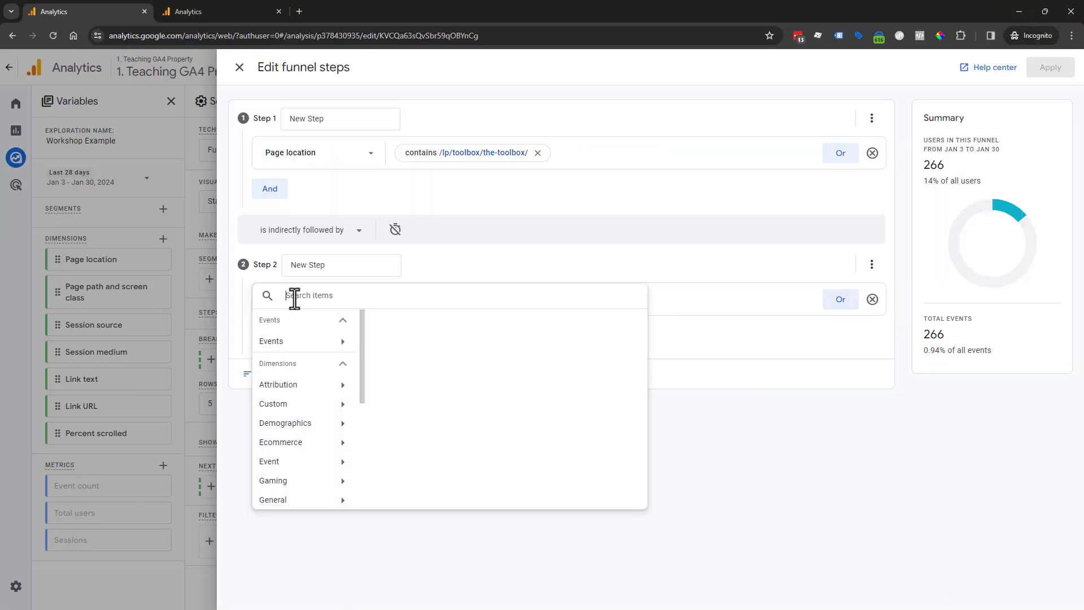
pyautogui.write('page')
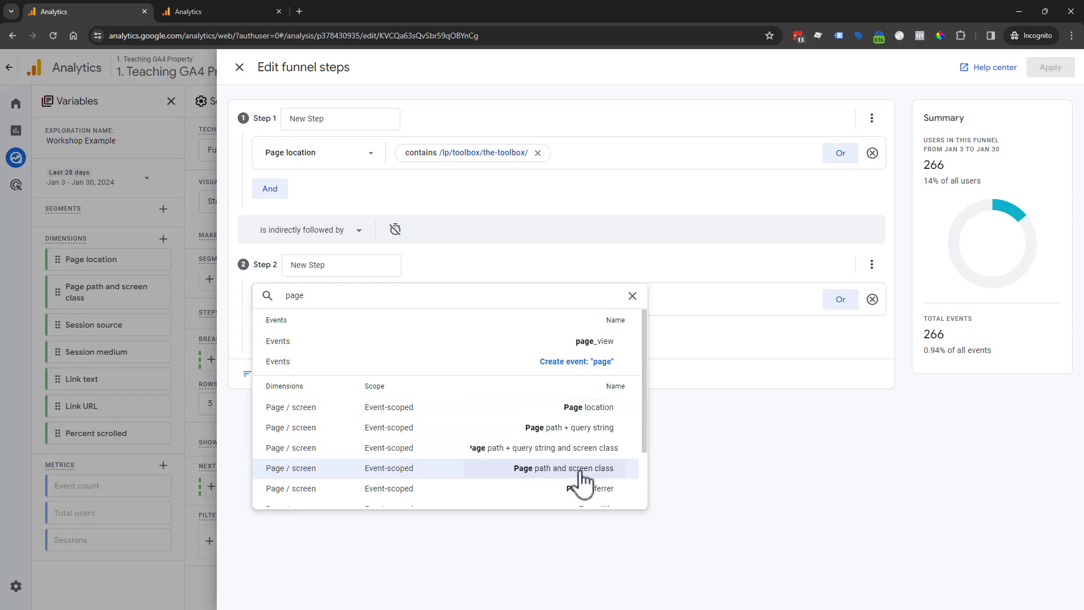
pyautogui.click(574, 408)
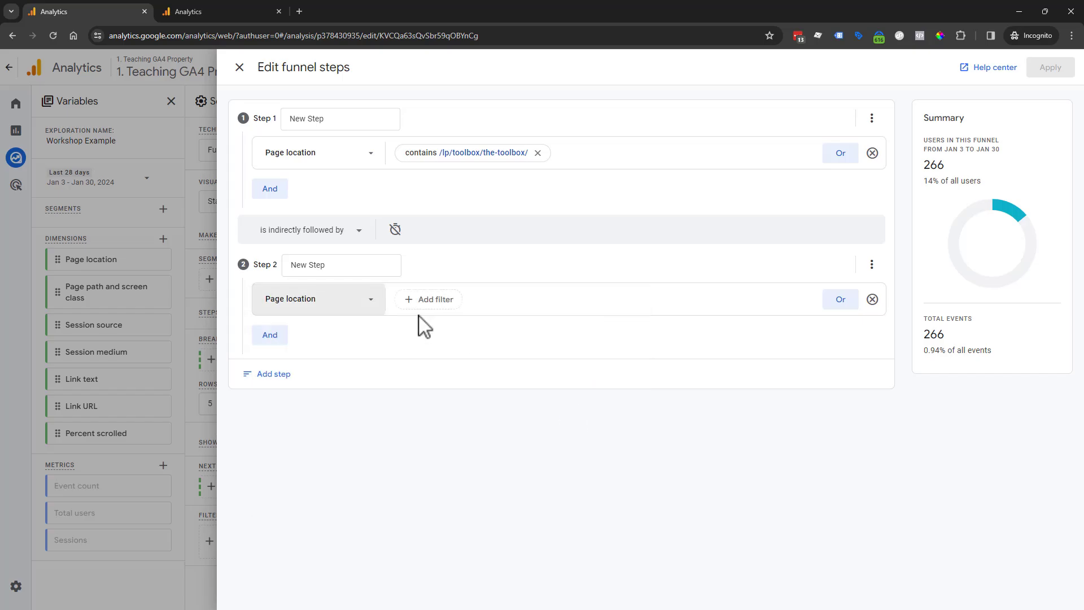
pyautogui.click(433, 310)
pyautogui.click(461, 360)
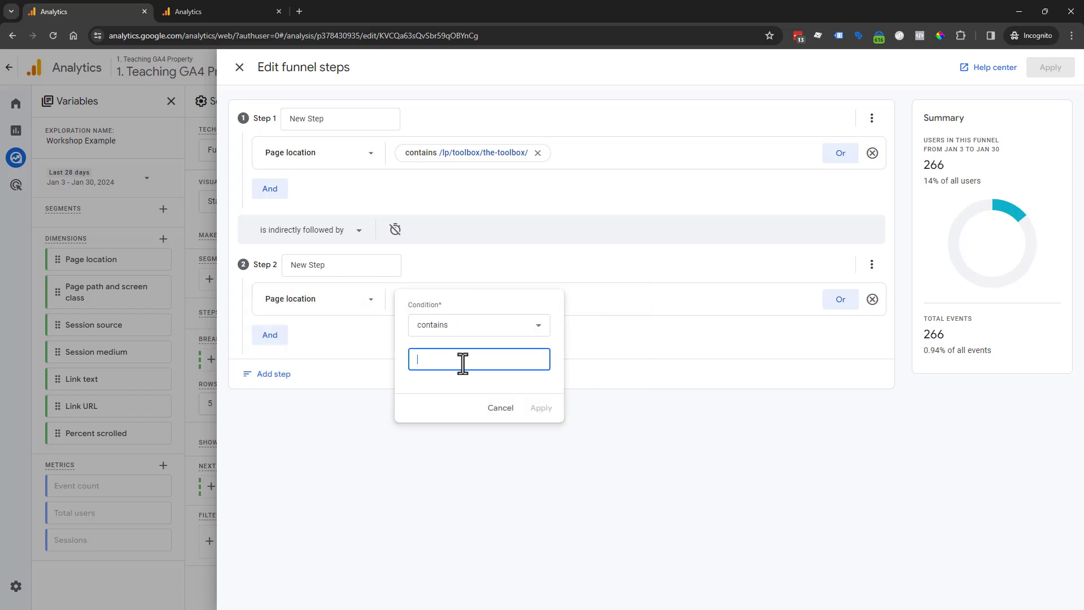
pyautogui.hotkey('ctrl', 'v')
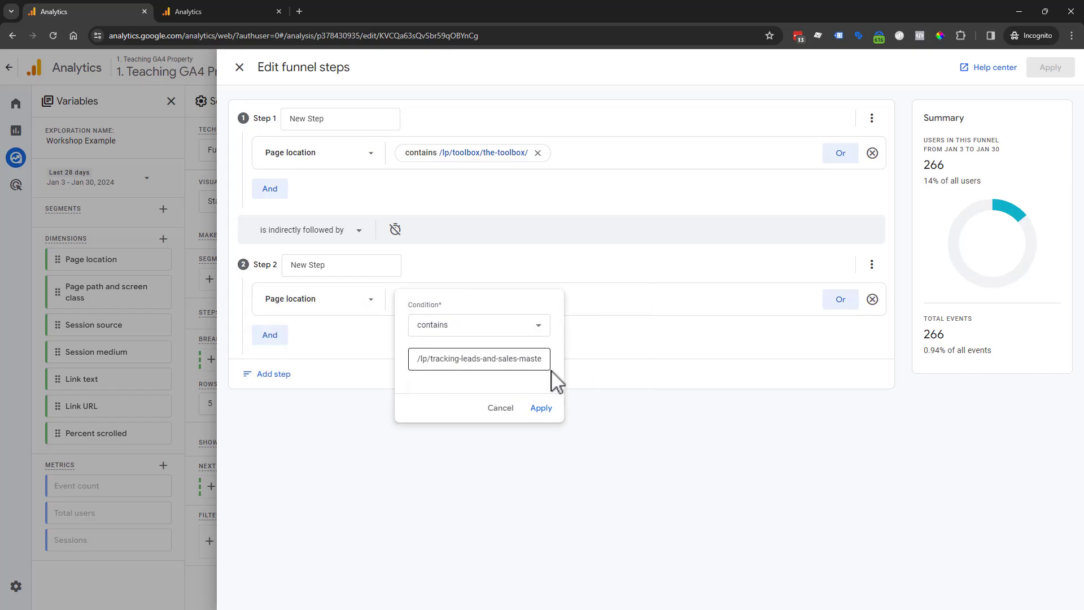
pyautogui.click(541, 408)
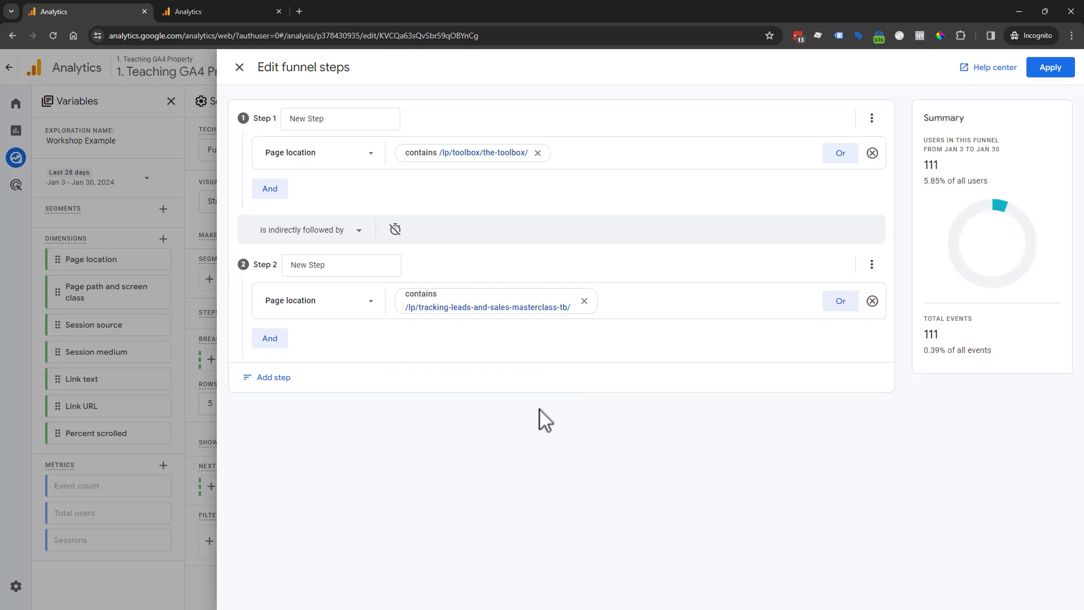
# Add a third funnel step and base its condition on the Page location dimension.
pyautogui.click(281, 378)
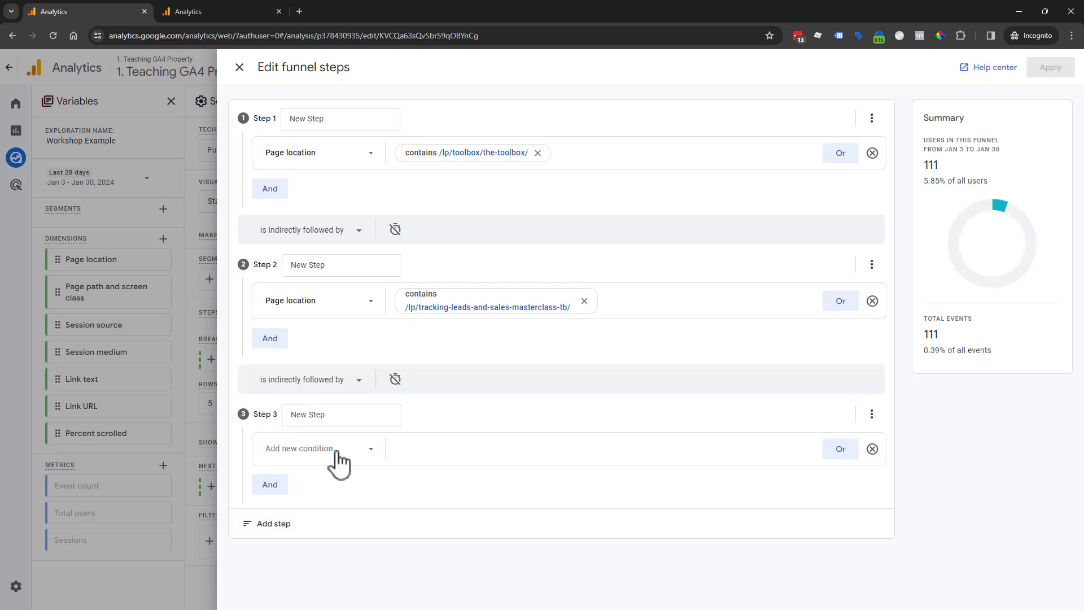
pyautogui.click(347, 454)
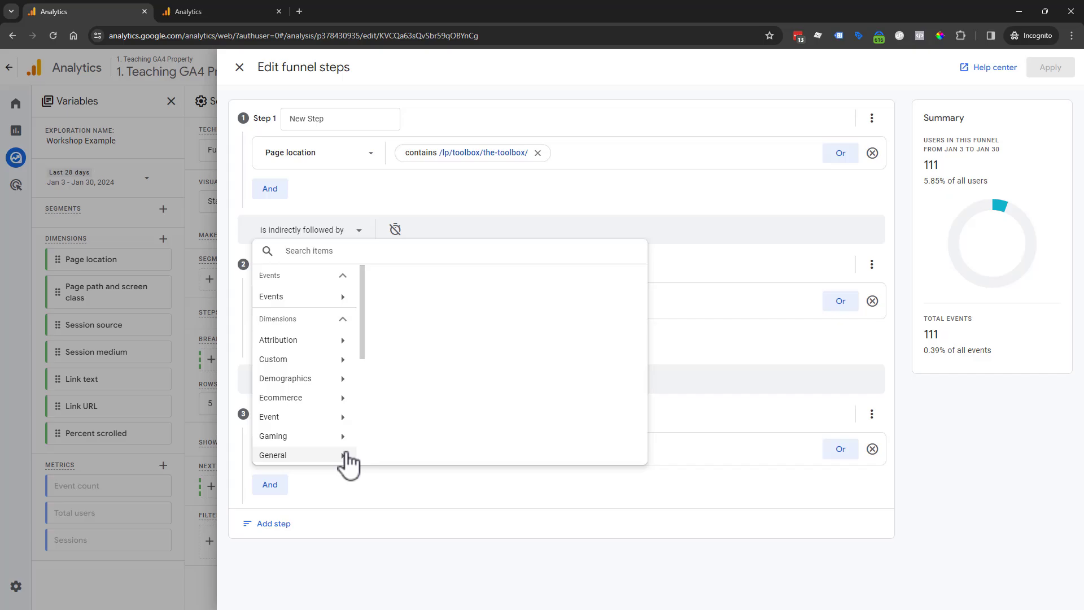
pyautogui.write('page')
pyautogui.click(424, 365)
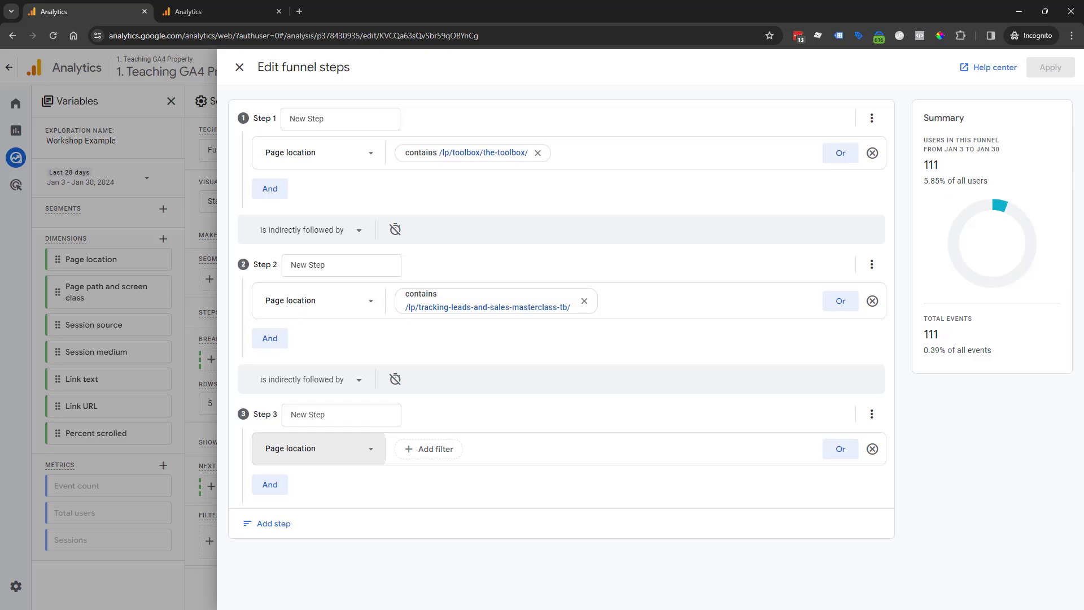
# Filter funnel step 3 to Page location contains /app/orderForms/masterclass-tracking-leads-sales/, copying that path from the masterclass order form's address.
pyautogui.hotkey('alt', 'Tab')
pyautogui.click(521, 11)
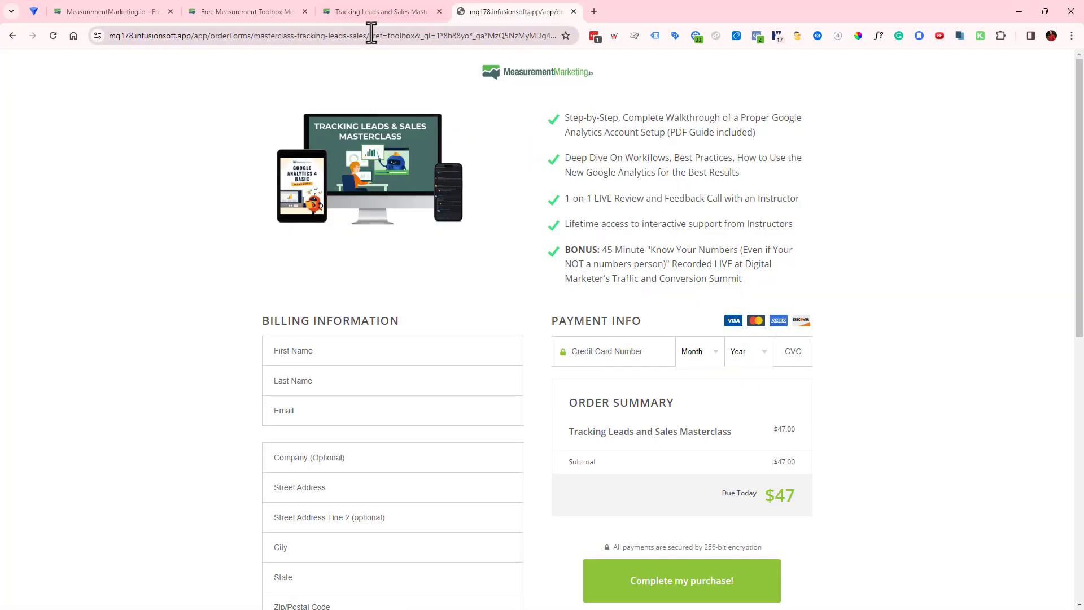
pyautogui.moveTo(371, 35); pyautogui.dragTo(189, 35)
pyautogui.hotkey('ctrl', 'c')
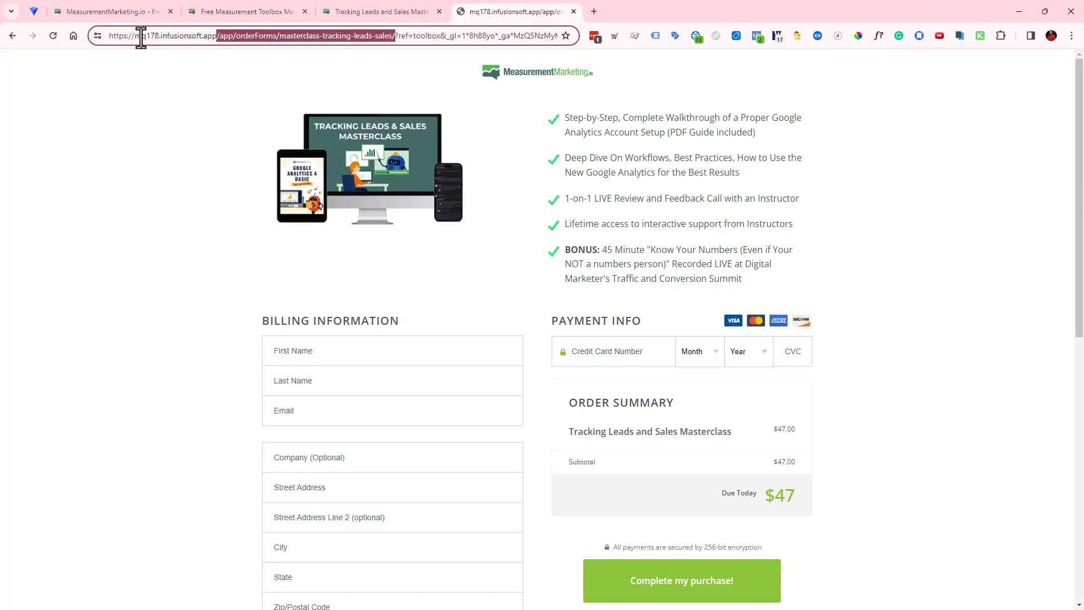
pyautogui.click(1018, 9)
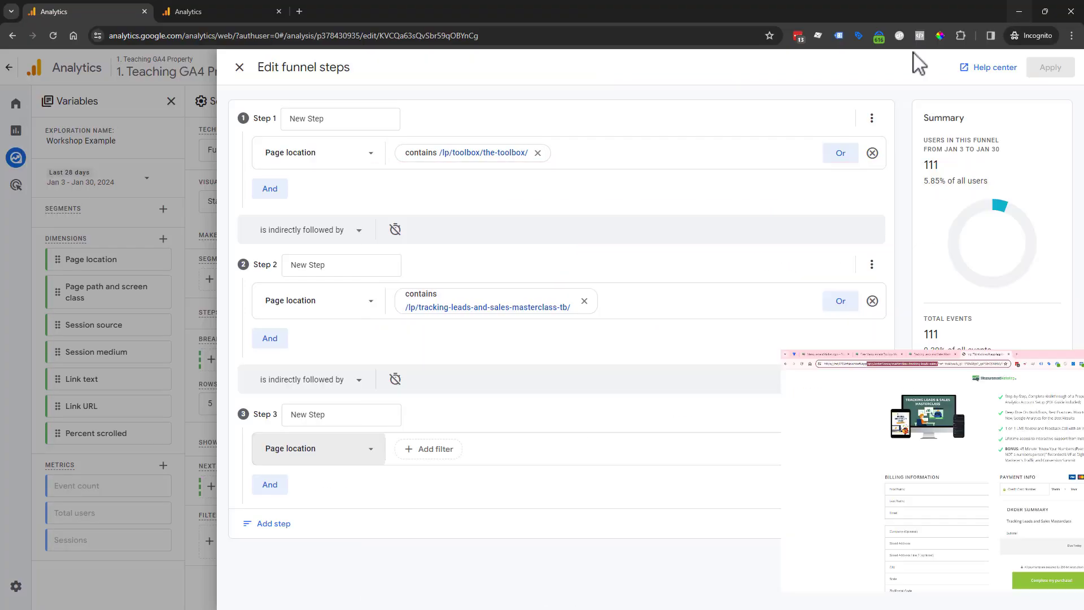
pyautogui.click(439, 448)
pyautogui.click(452, 508)
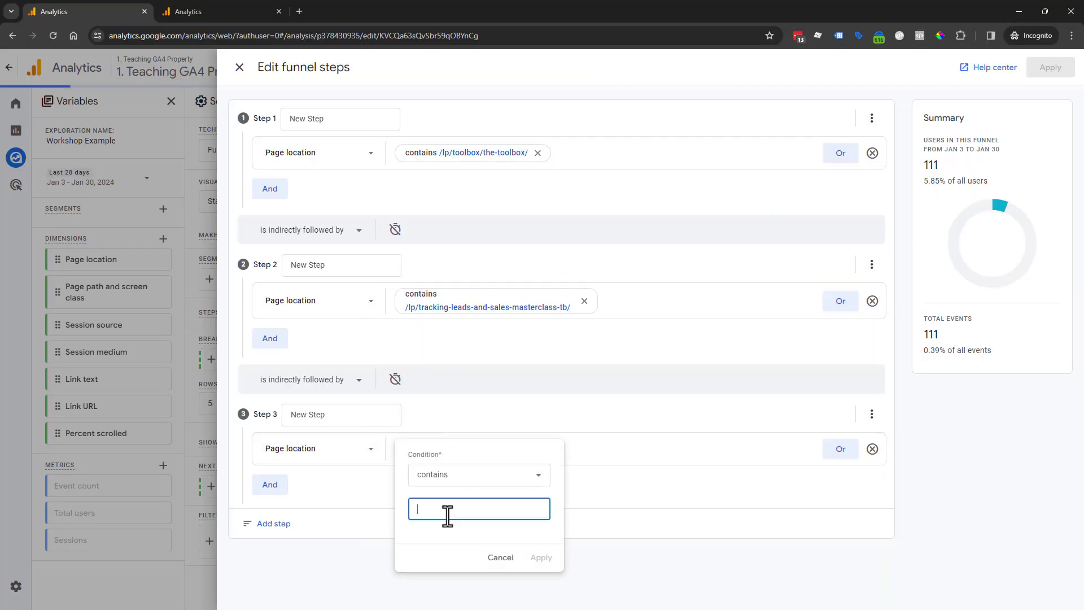
pyautogui.hotkey('ctrl', 'v')
pyautogui.click(541, 557)
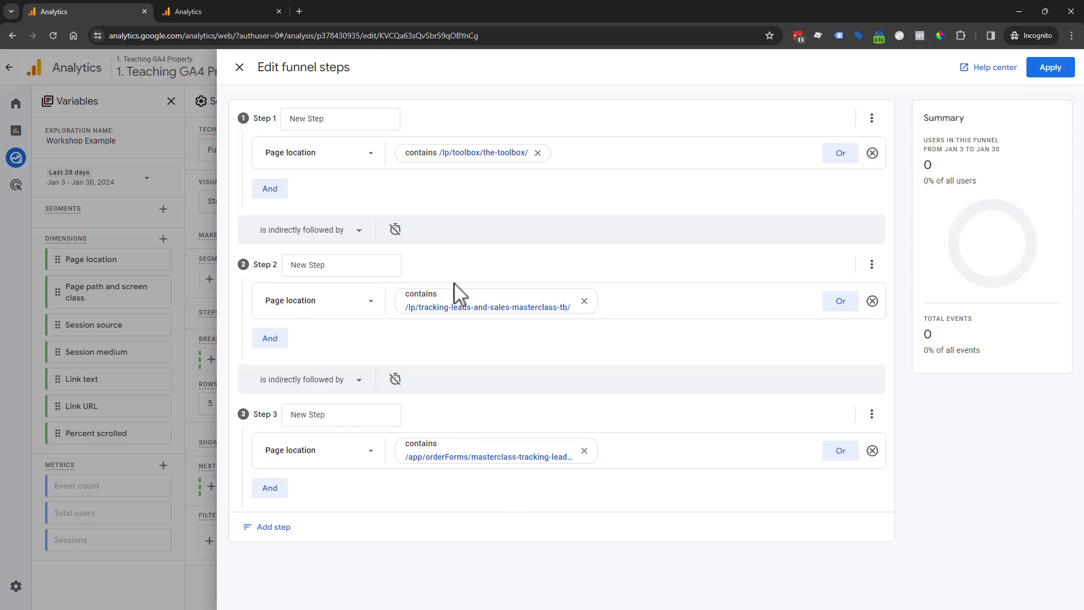
# Review the page dimensions offered for funnel step 2 and the path entered in funnel step 3's condition.
pyautogui.click(342, 308)
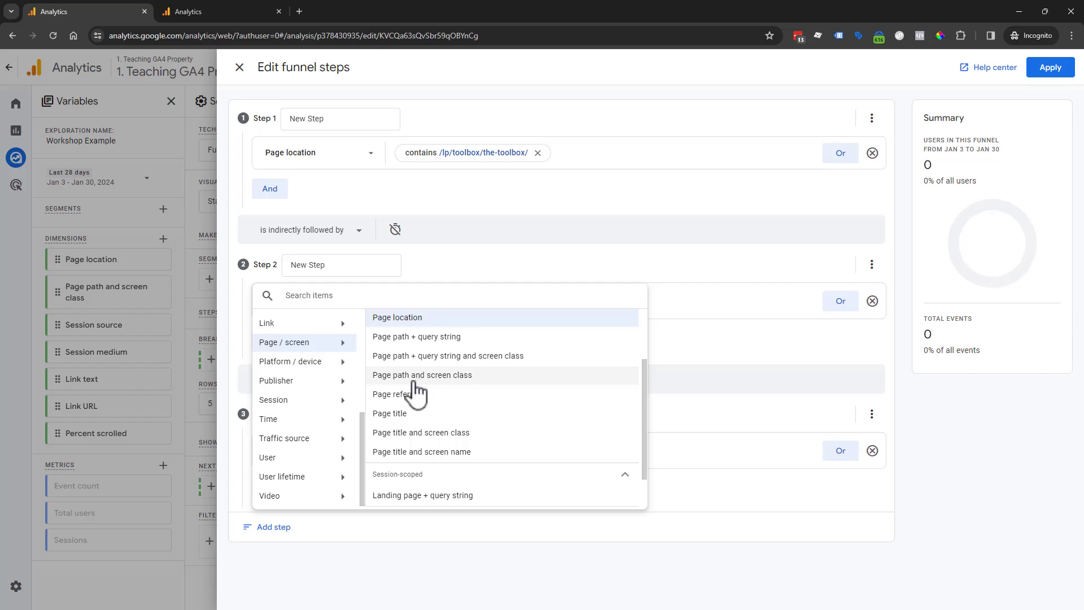
pyautogui.click(593, 245)
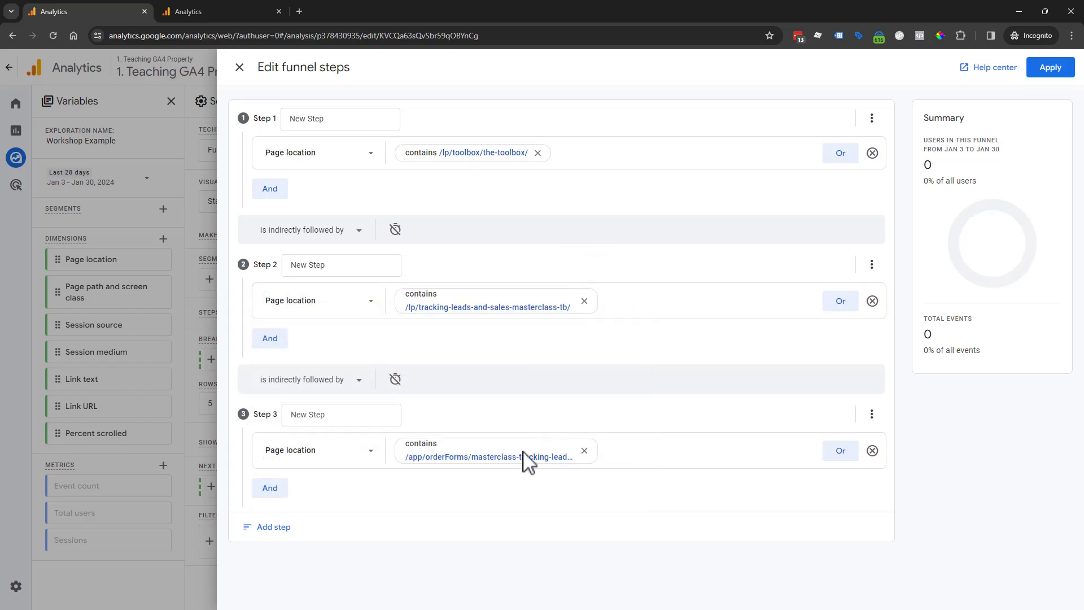
pyautogui.click(452, 469)
pyautogui.tripleClick(501, 511)
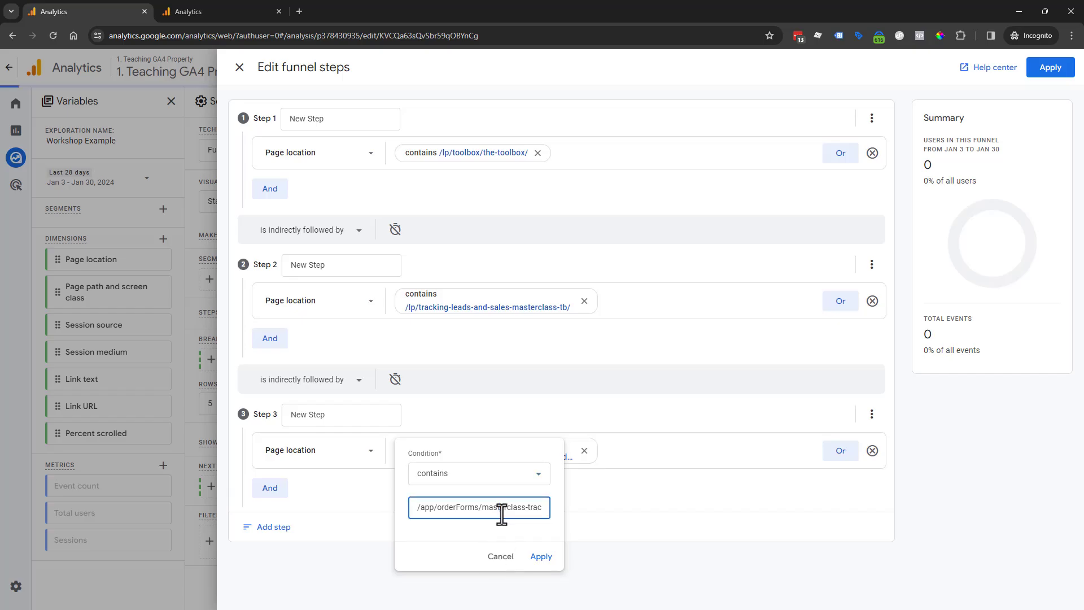
pyautogui.click(535, 511)
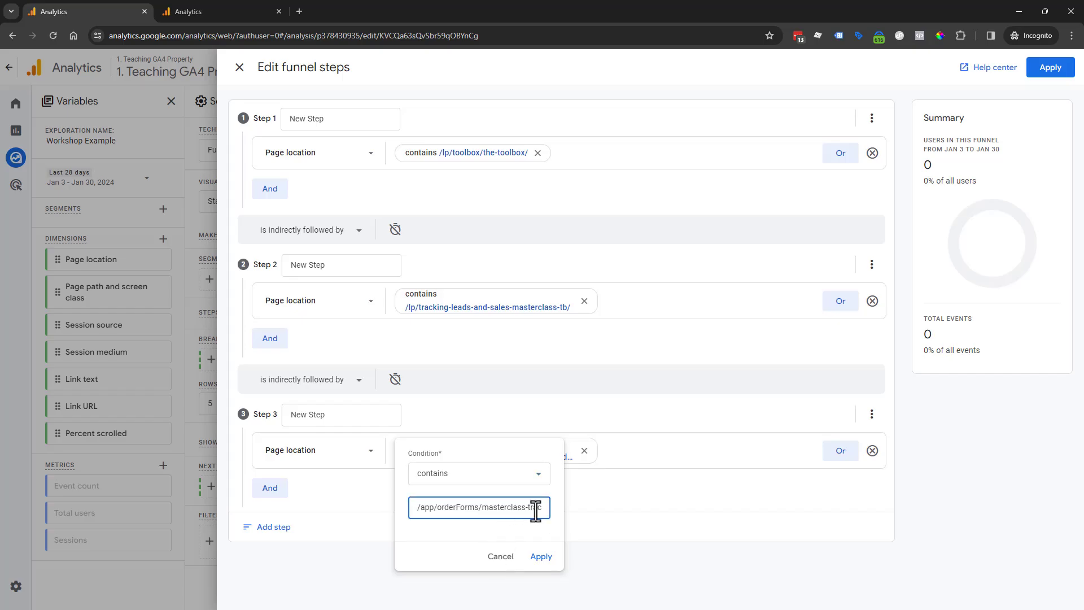
# Copy the path /lp/toolbox/the-toolbox/ from funnel step 1's condition and leave the condition as it is.
pyautogui.click(522, 150)
pyautogui.click(507, 152)
pyautogui.click(507, 219)
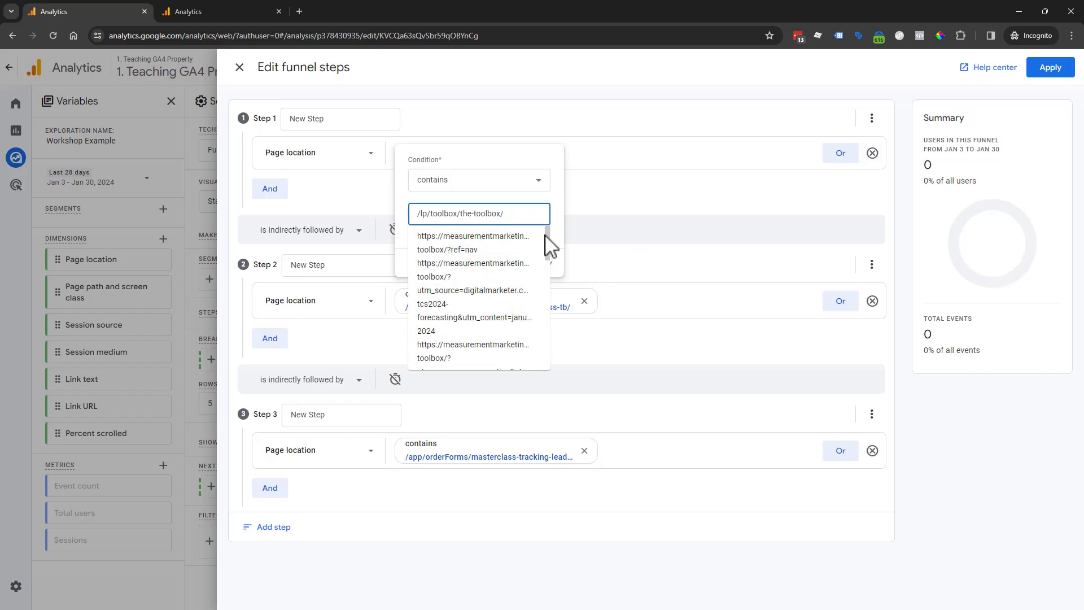
pyautogui.tripleClick(510, 219)
pyautogui.hotkey('ctrl', 'c')
pyautogui.click(624, 204)
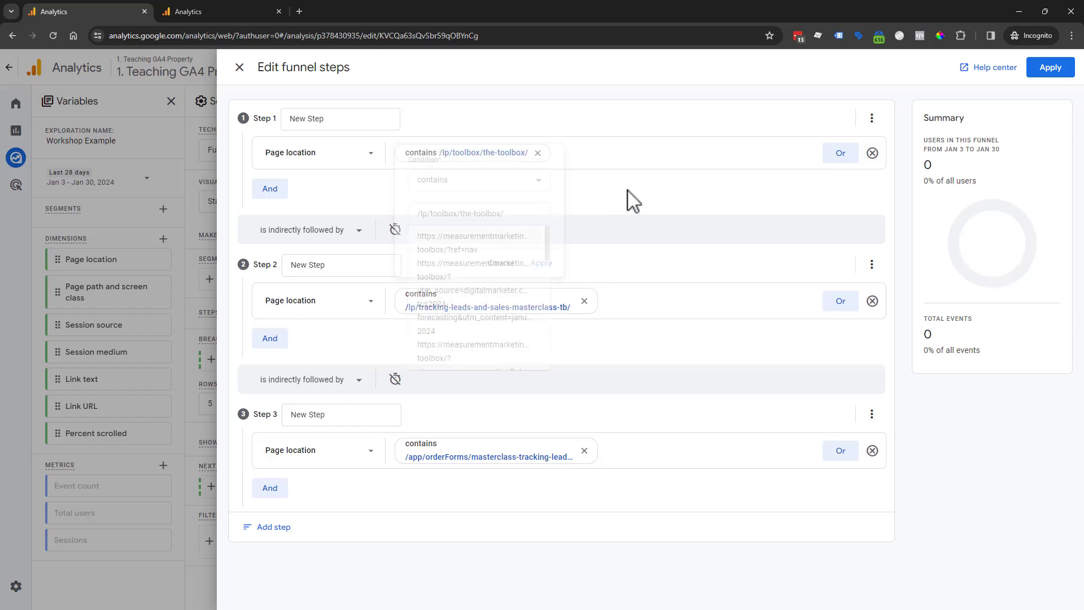
# Try setting funnel step 1's condition to Page path and screen class contains /lp/toolbox/the-toolbox/.
pyautogui.click(315, 160)
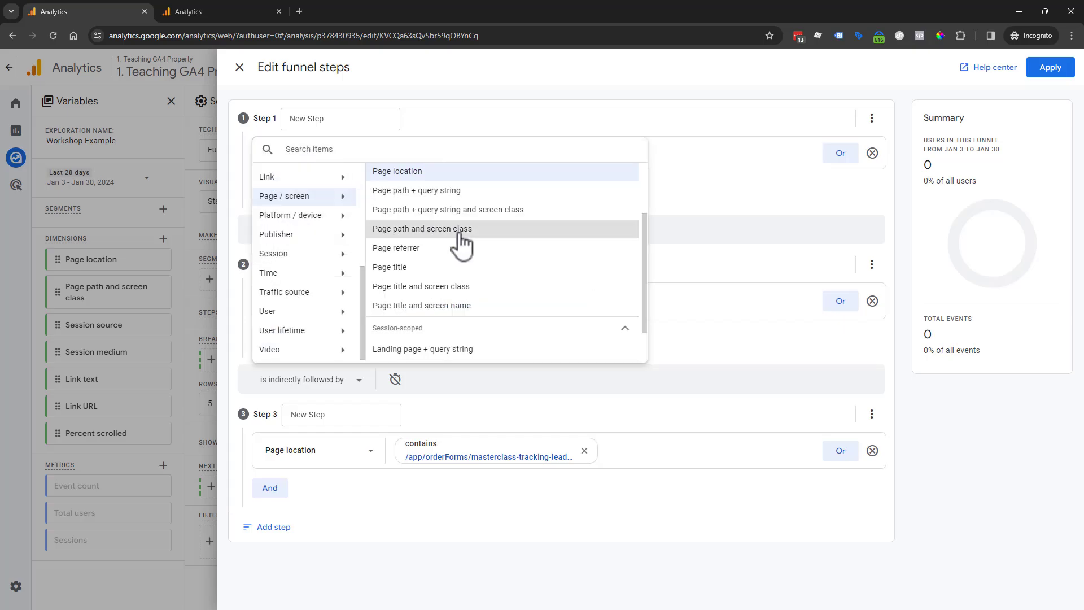
pyautogui.click(460, 232)
pyautogui.click(435, 156)
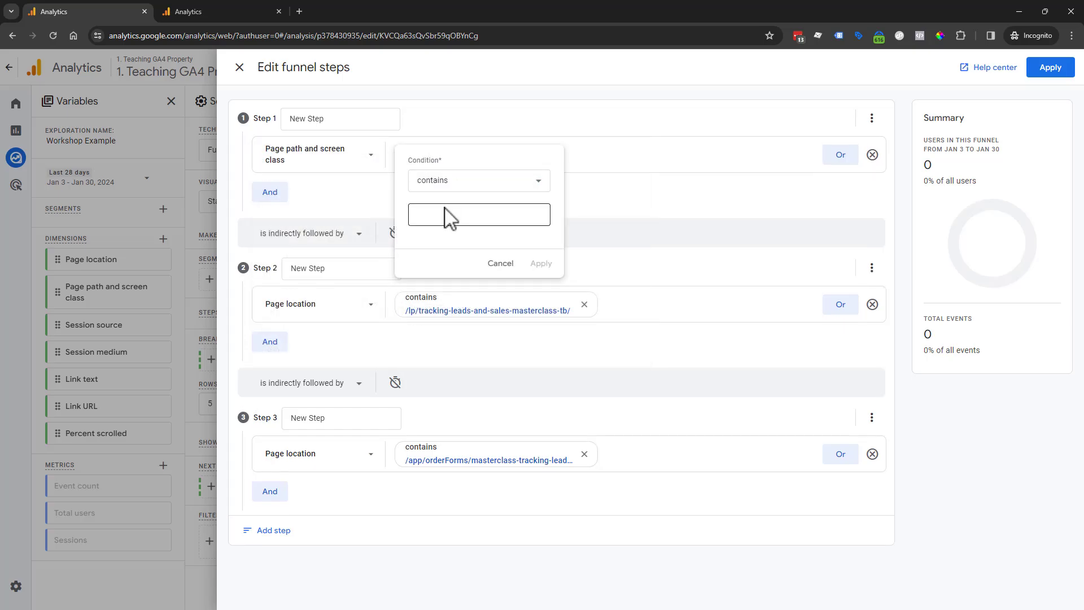
pyautogui.click(448, 215)
pyautogui.hotkey('ctrl', 'v')
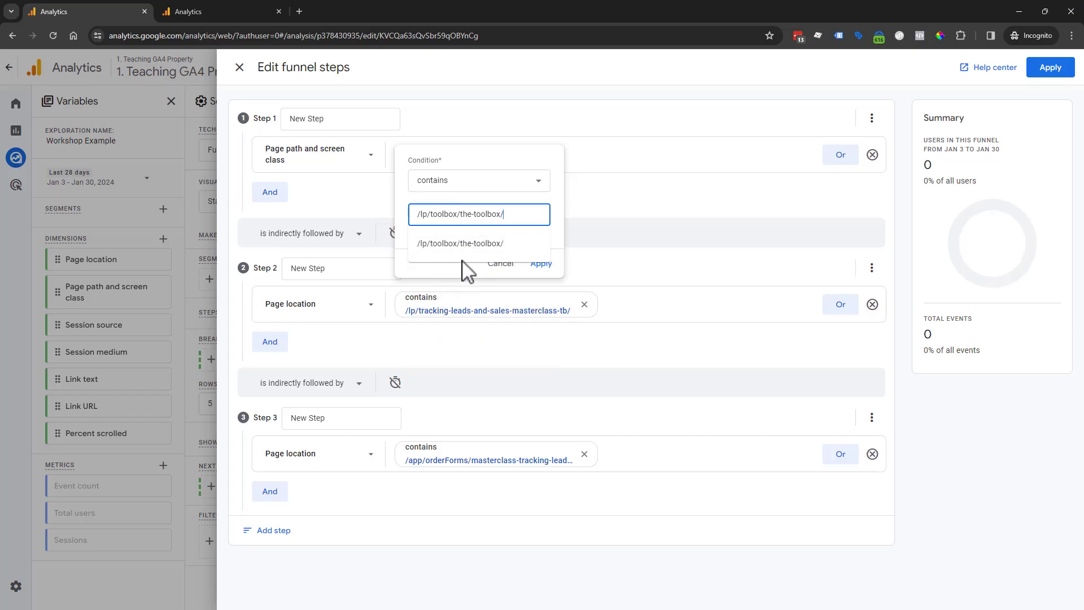
pyautogui.click(465, 247)
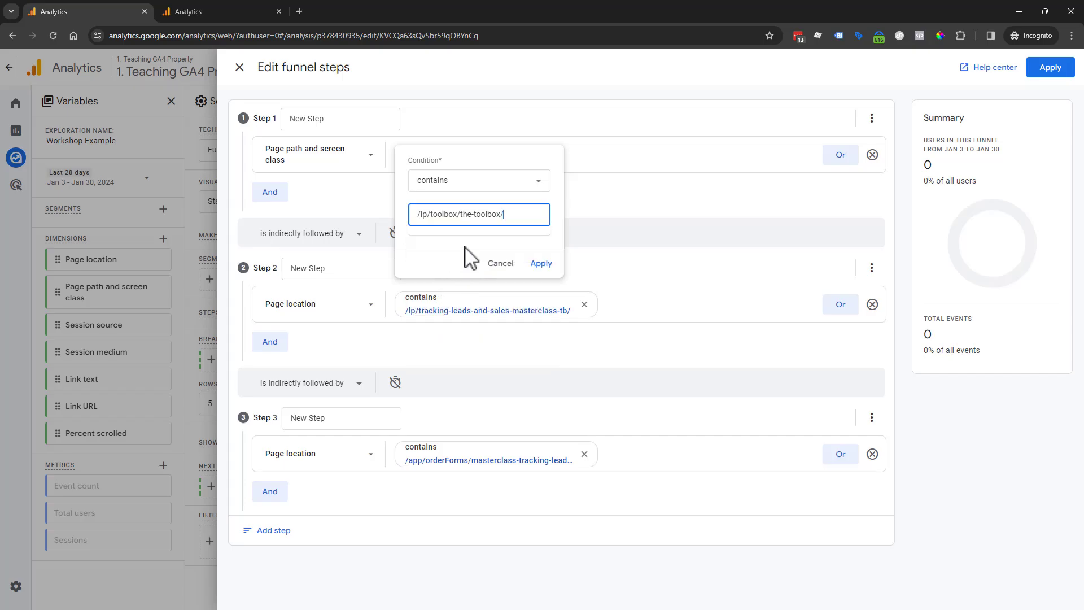
pyautogui.click(540, 263)
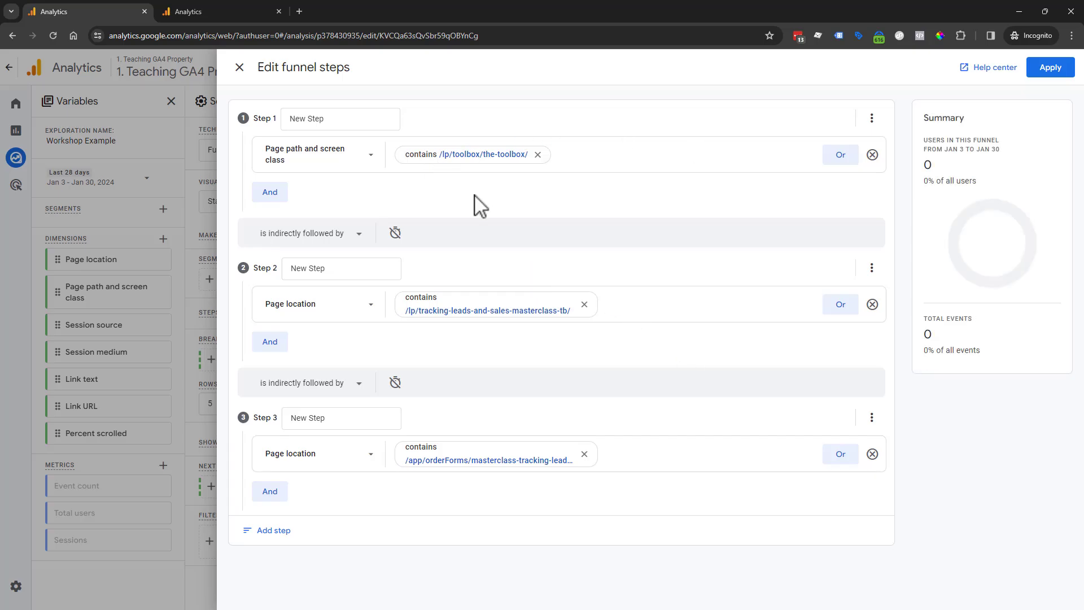
# Switch funnel step 1's condition back to Page location contains /lp/toolbox/the-toolbox/.
pyautogui.click(338, 165)
pyautogui.scroll(1, 444, 223)
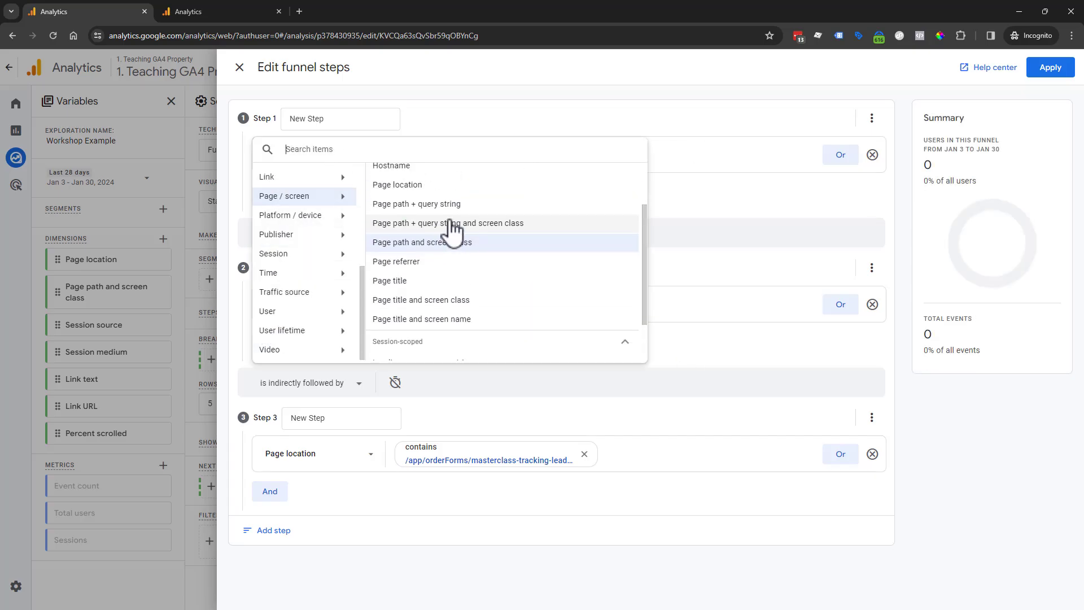
pyautogui.click(444, 185)
pyautogui.click(432, 153)
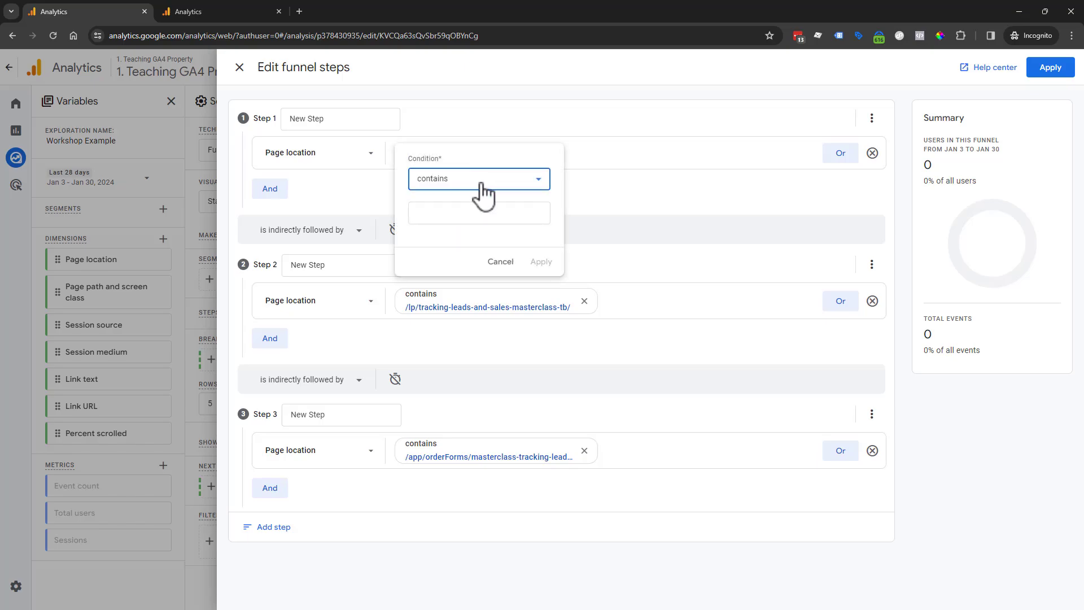
pyautogui.click(481, 184)
pyautogui.click(486, 162)
pyautogui.click(490, 217)
pyautogui.hotkey('ctrl', 'v')
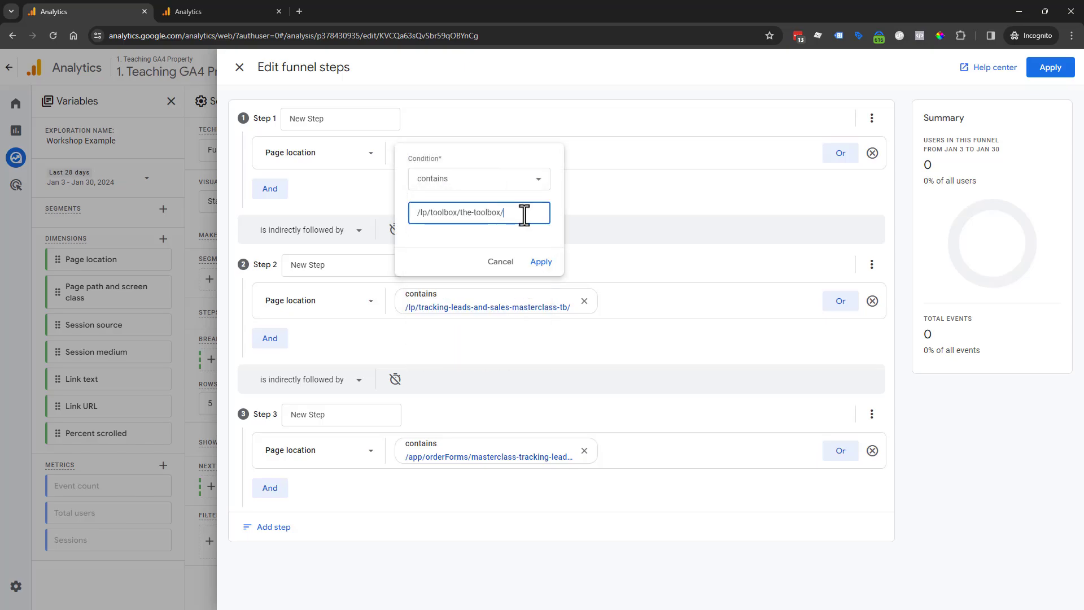
pyautogui.click(546, 263)
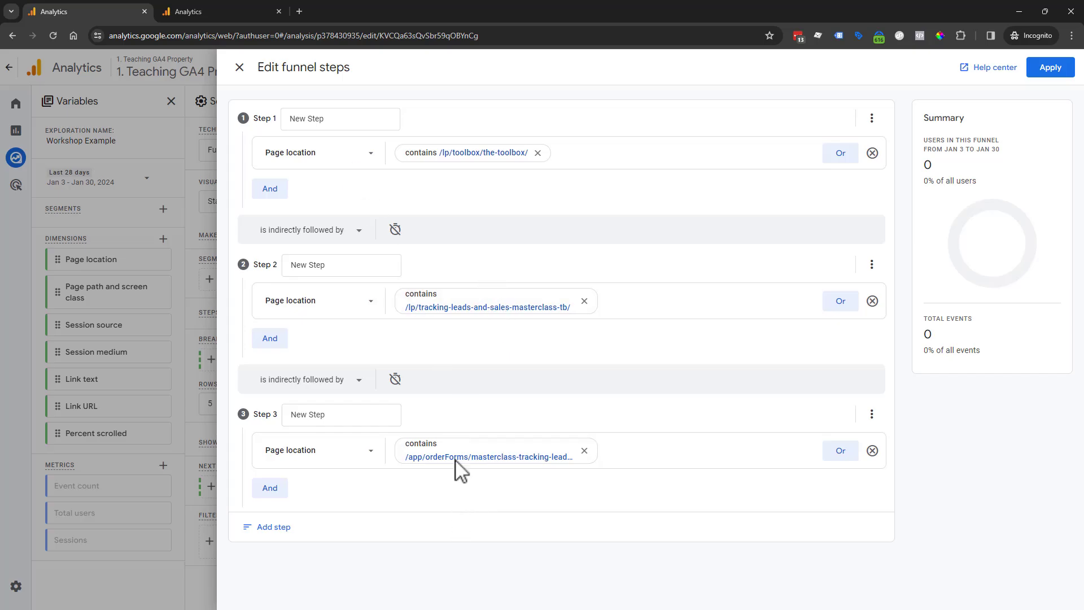
# Name the three funnel steps "Toolbox Offer Page", "Toolbox TY - TLSM Offer" and "TLSM Cart", and apply the funnel.
pyautogui.doubleClick(342, 126)
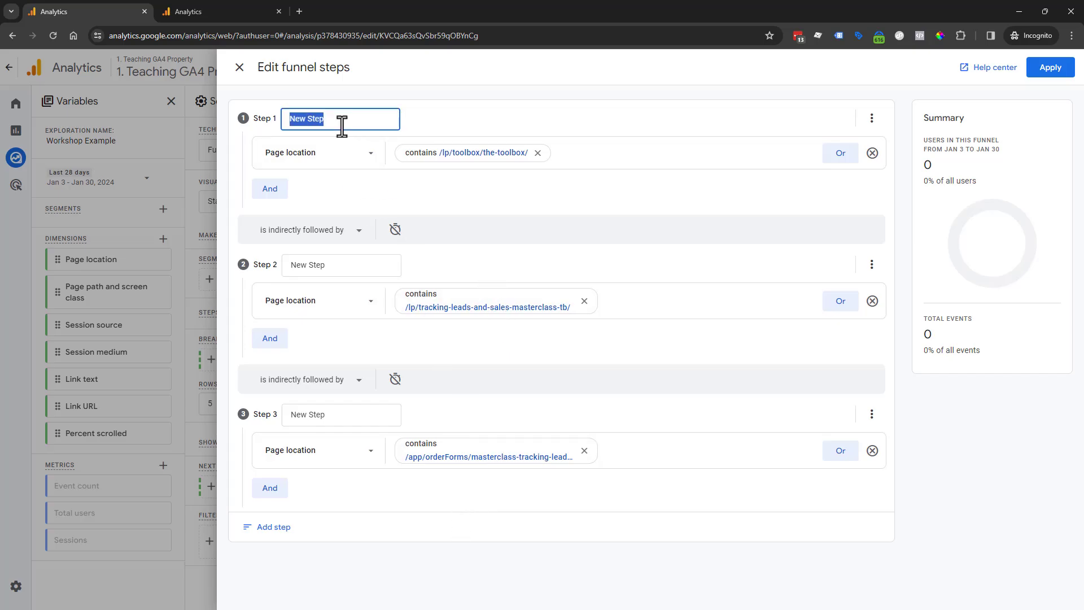
pyautogui.write('Toolbox Offer')
pyautogui.write('Page')
pyautogui.doubleClick(350, 266)
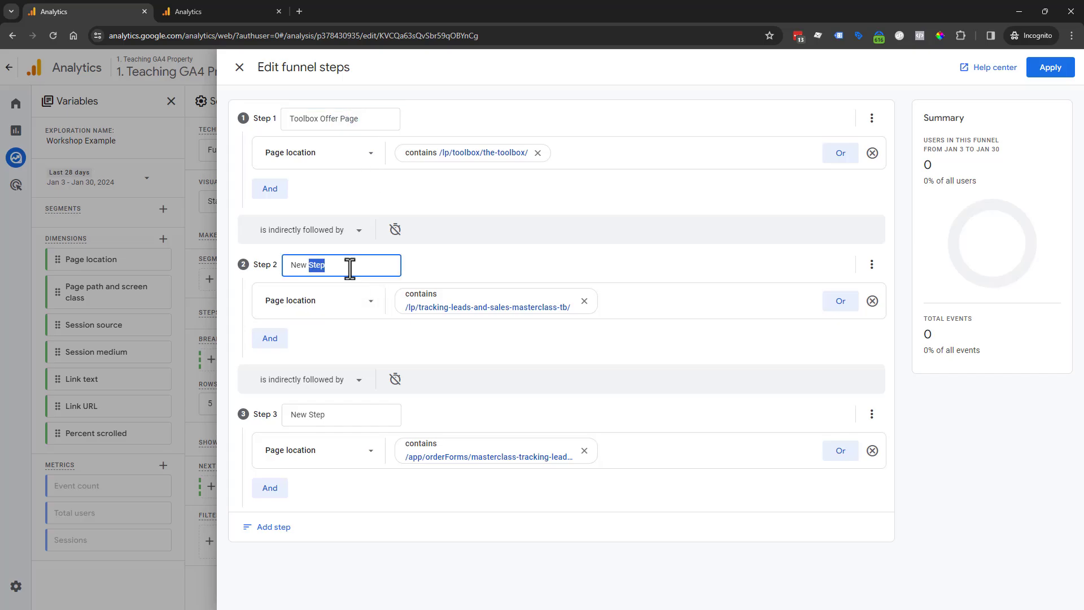
pyautogui.write('Toolbox TY - TLSM Offer')
pyautogui.click(361, 414)
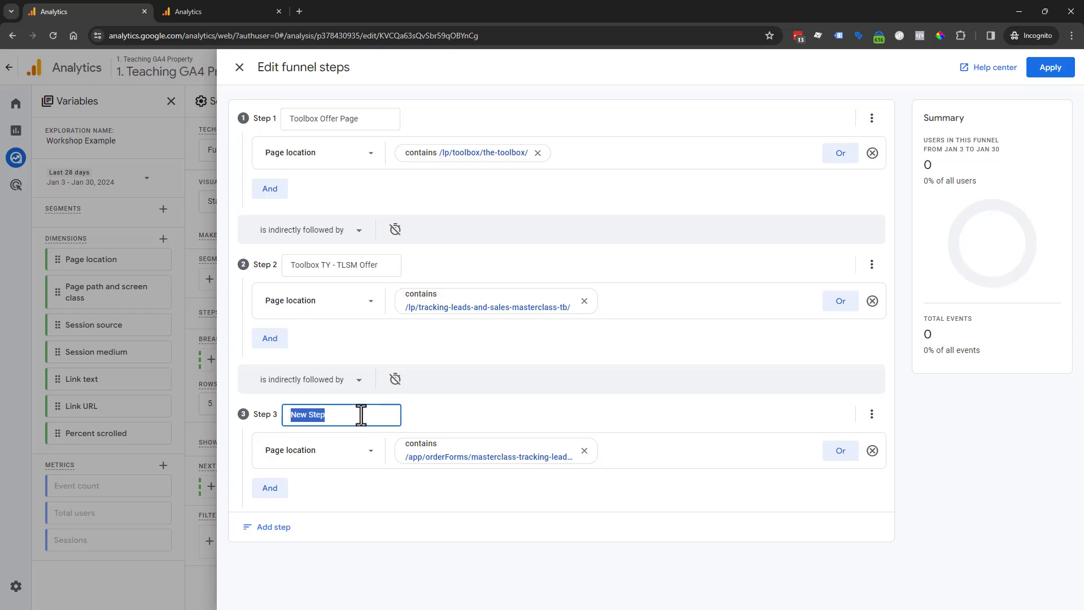
pyautogui.write('TLSM Cart')
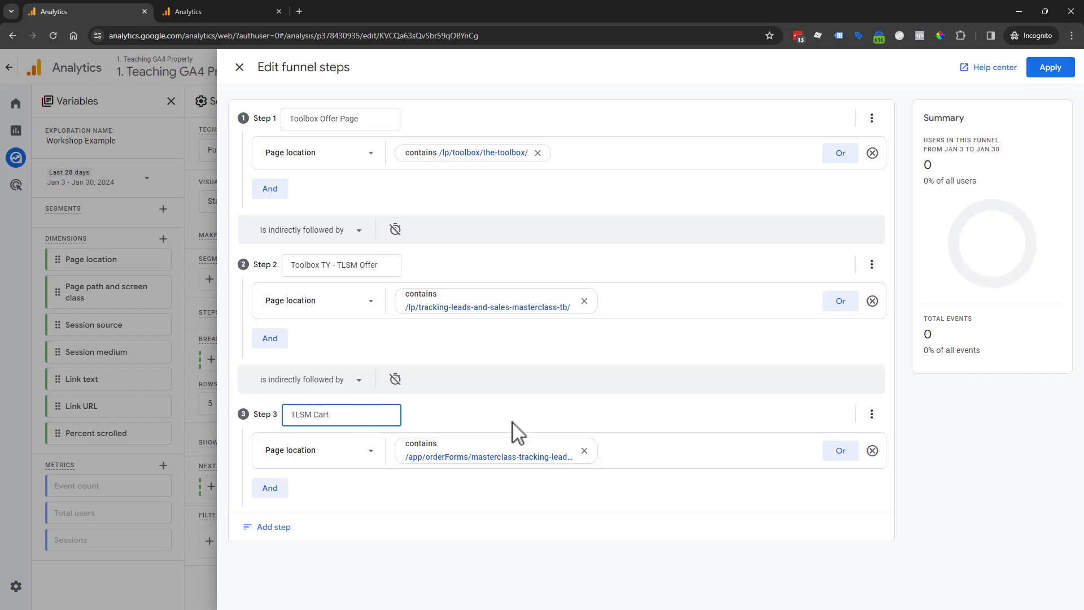
pyautogui.click(546, 429)
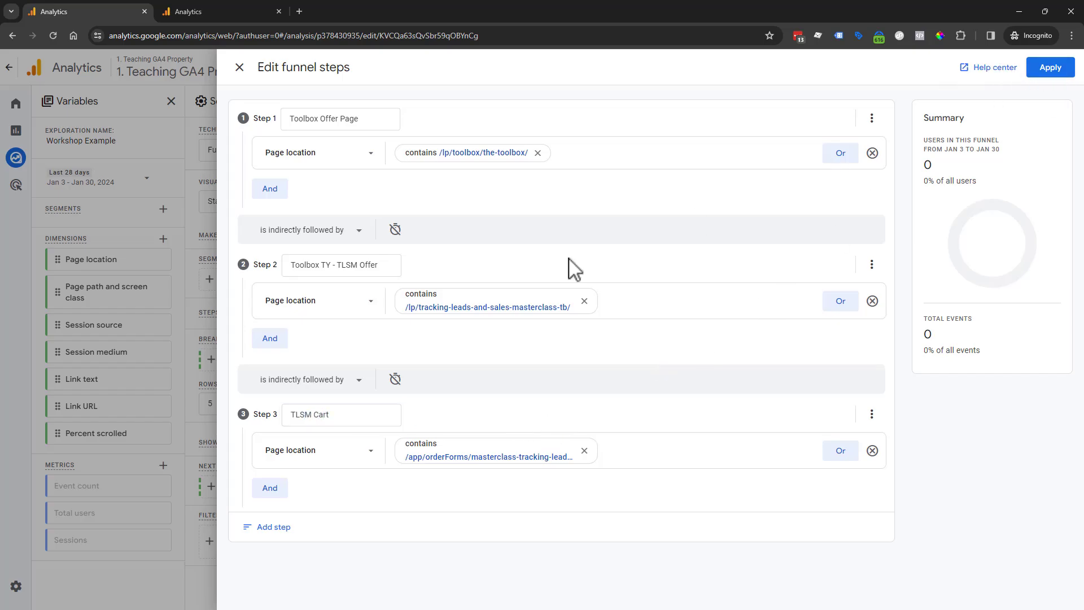
pyautogui.click(1038, 80)
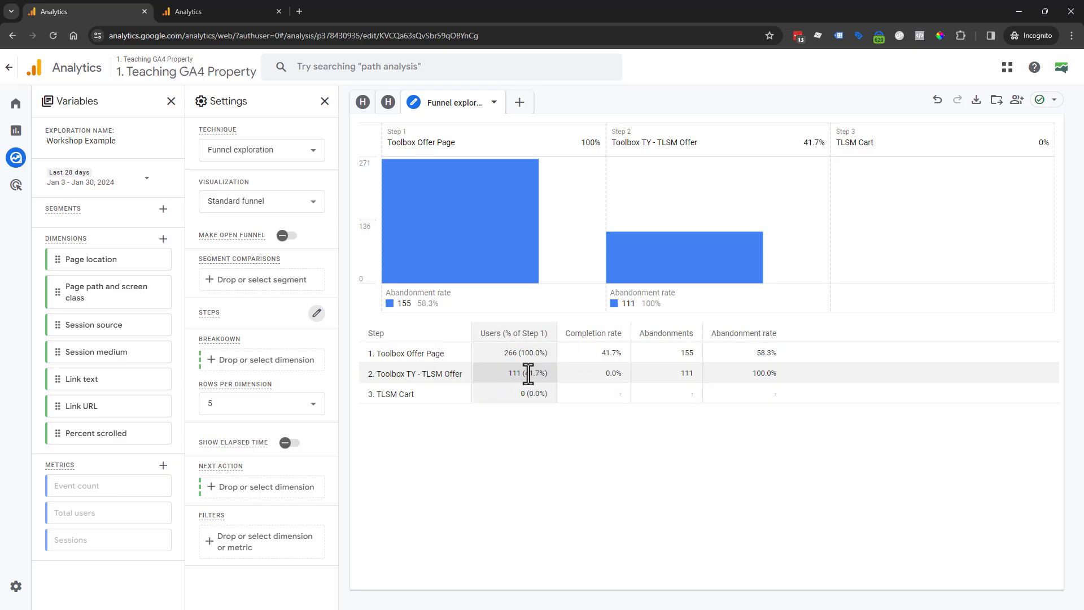
# Examine the user counts and completion rates of the Toolbox offer and thank-you steps in the funnel table.
pyautogui.doubleClick(509, 354)
pyautogui.moveTo(368, 354); pyautogui.dragTo(439, 355)
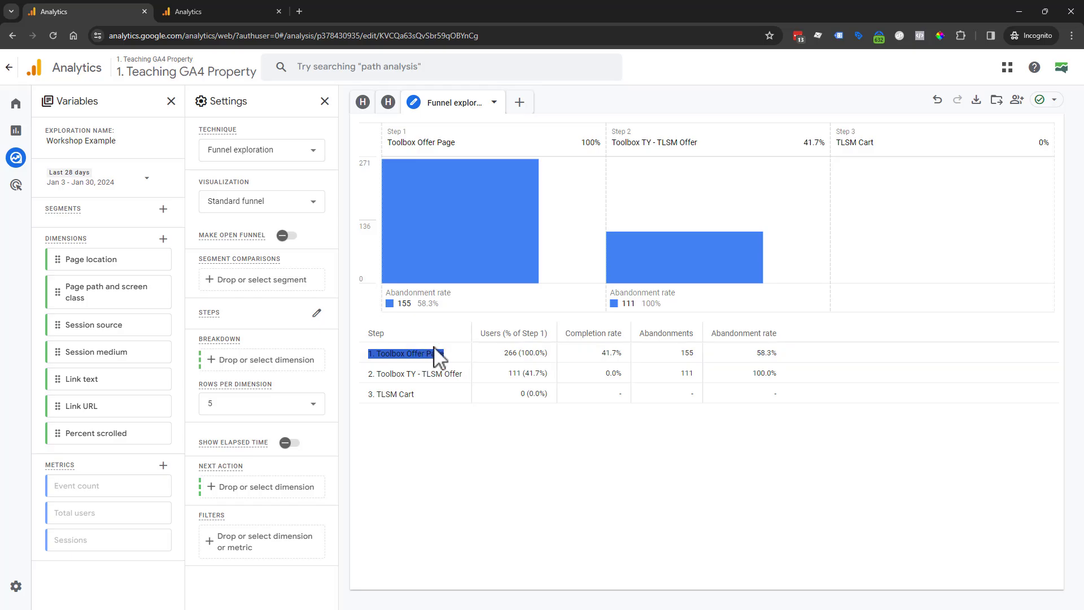
pyautogui.tripleClick(514, 373)
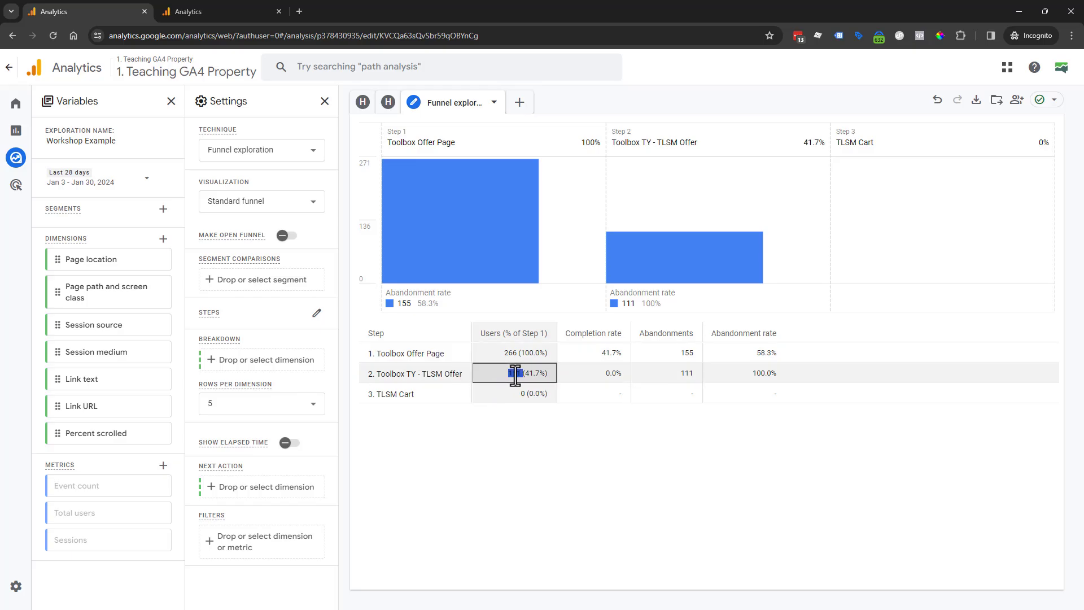
pyautogui.click(511, 374)
pyautogui.click(605, 351)
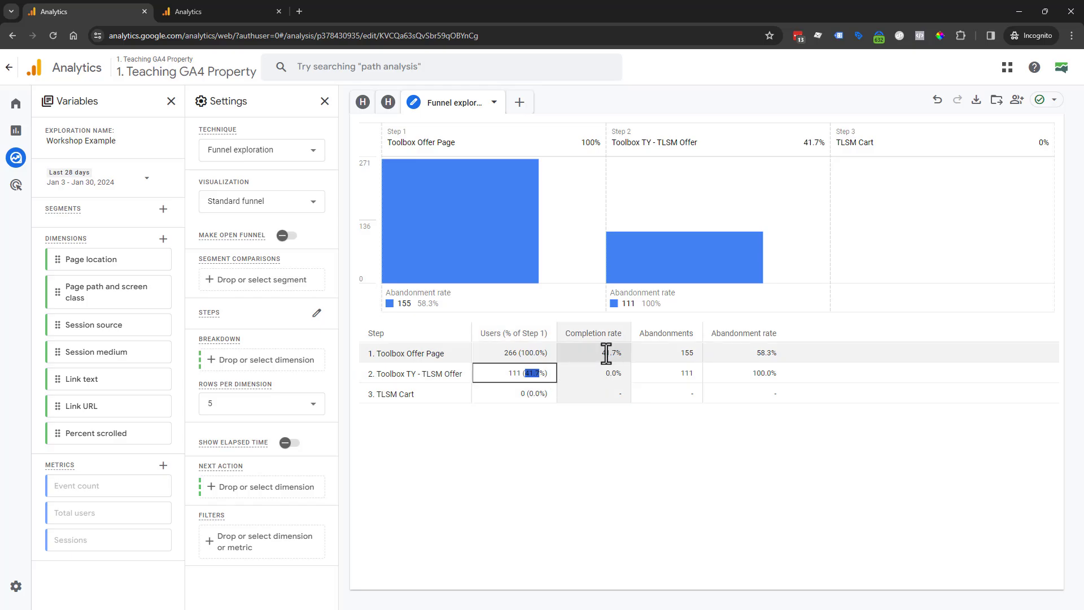
pyautogui.doubleClick(607, 353)
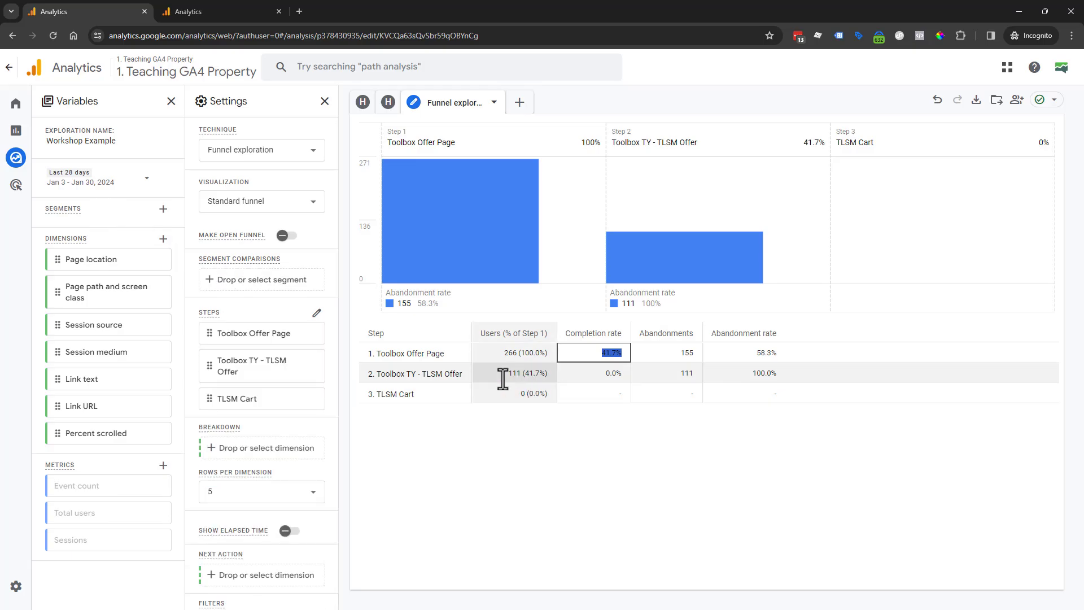
# Set the exploration's date range to Aug 1, 2023 - Jan 30, 2024 and apply it.
pyautogui.click(105, 187)
pyautogui.scroll(2, 262, 358)
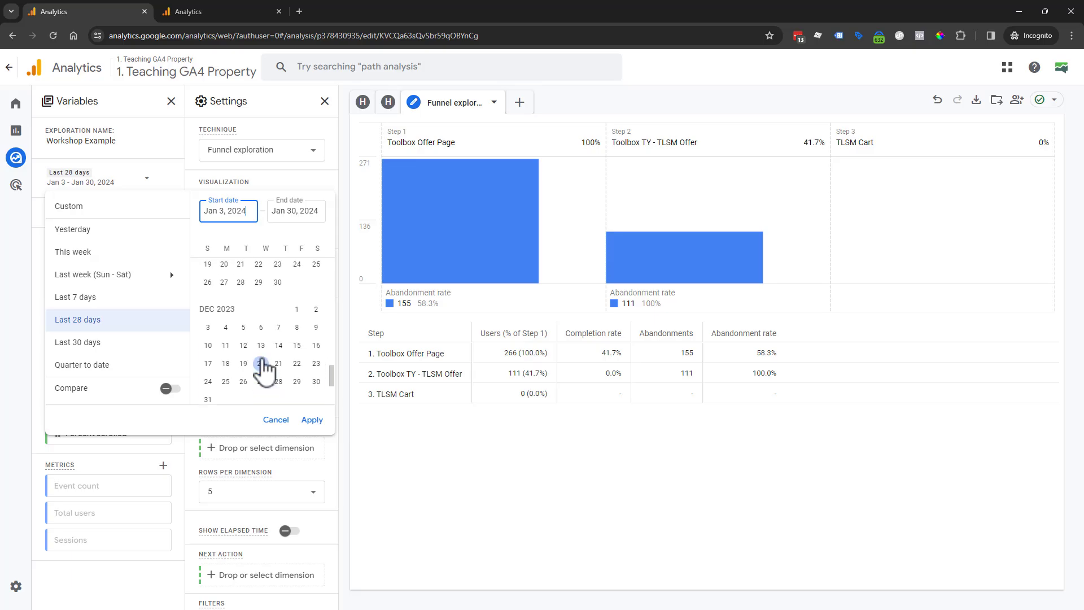
pyautogui.scroll(8, 263, 367)
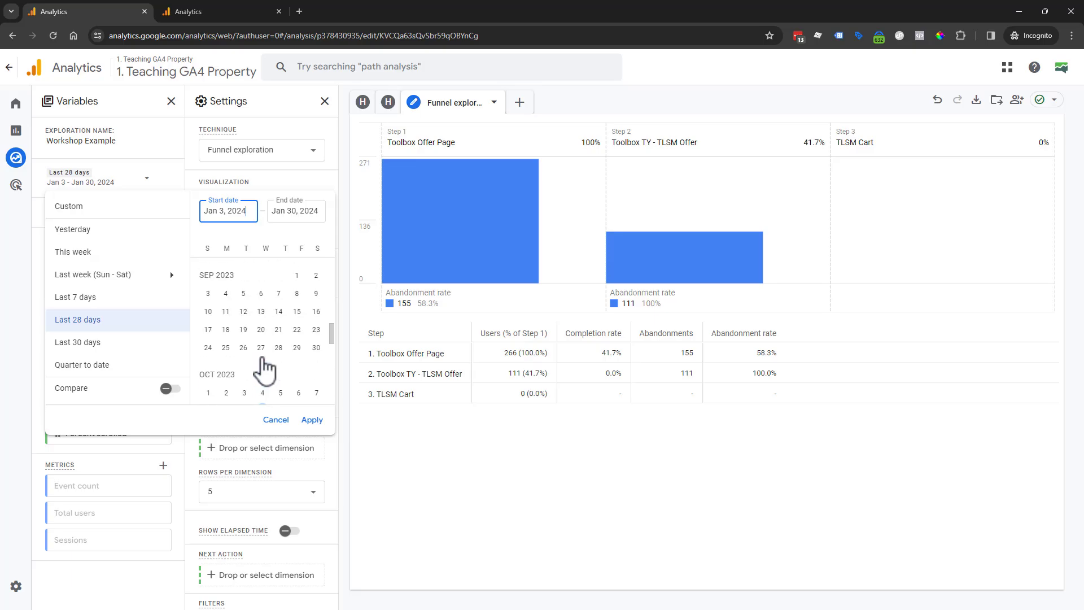
pyautogui.click(244, 289)
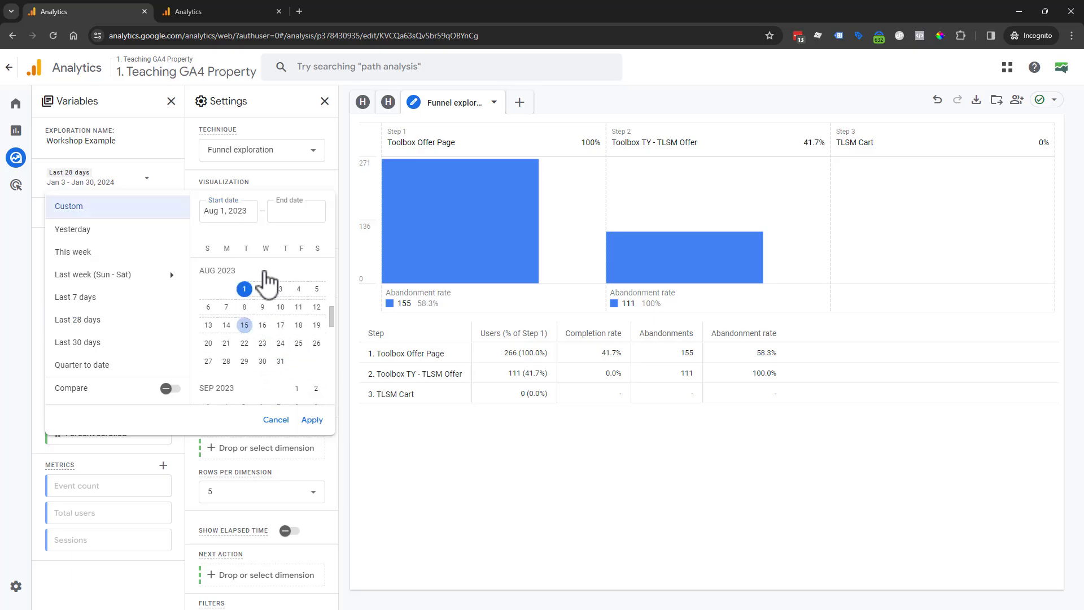
pyautogui.scroll(-6, 249, 339)
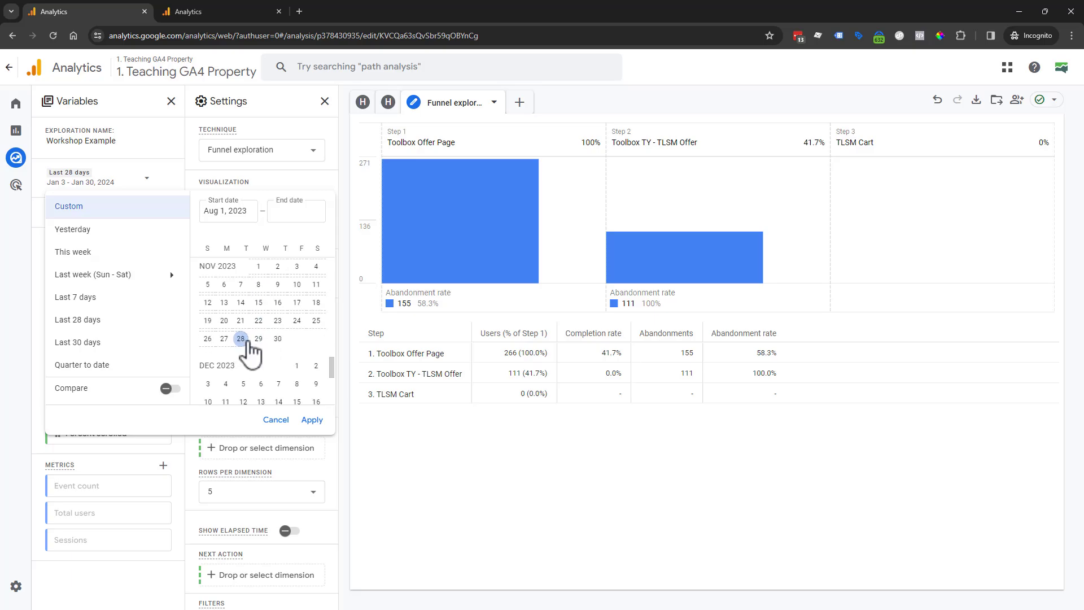
pyautogui.scroll(-3, 255, 356)
pyautogui.click(244, 395)
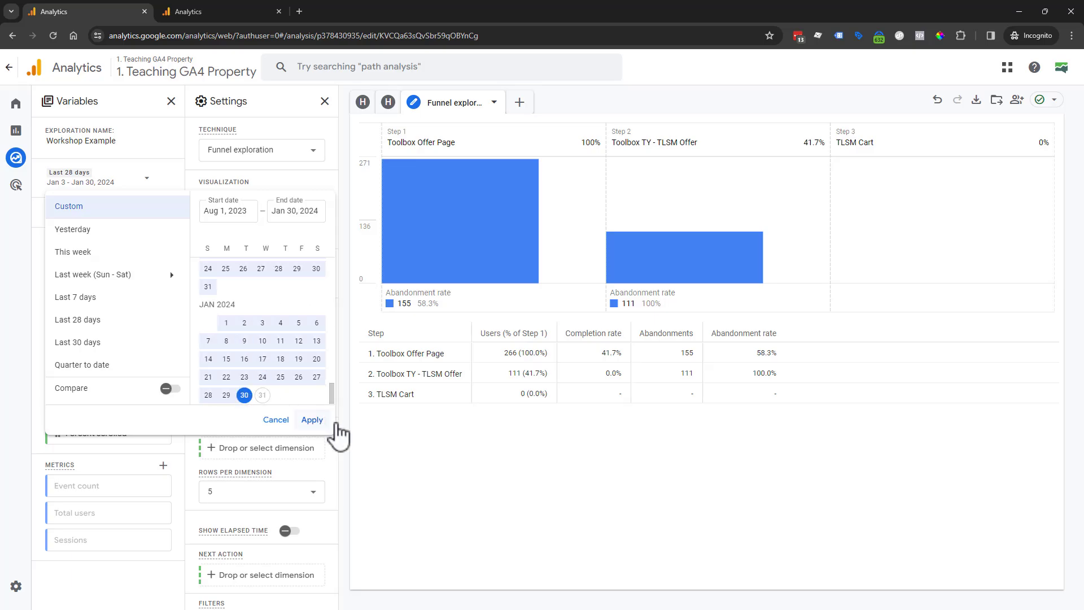
pyautogui.click(312, 419)
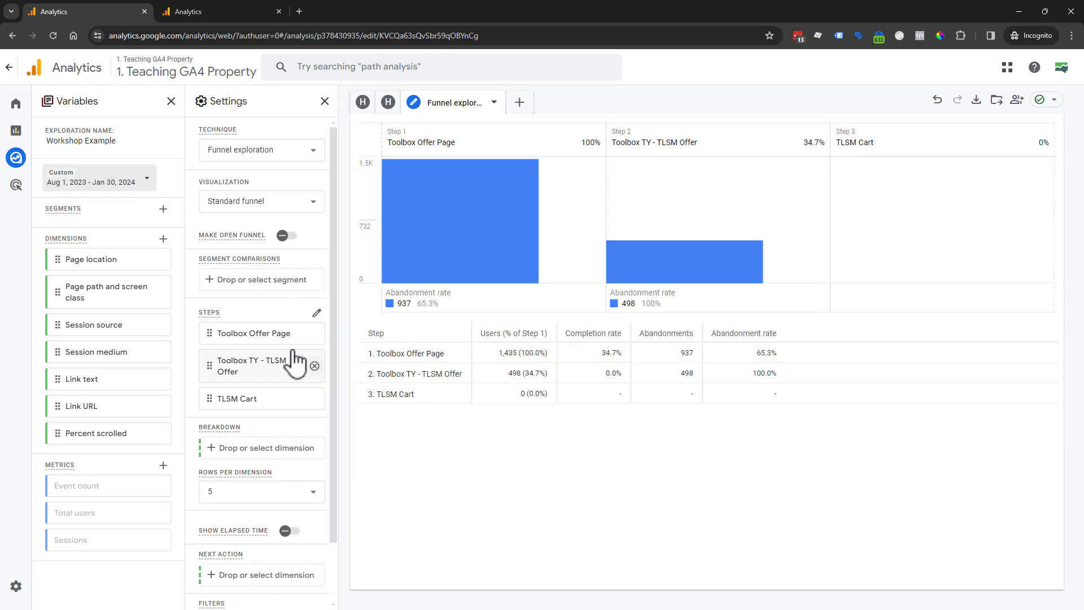
# Review the three funnel steps' conditions, and compare the offer page's completion rate with the thank-you step's user percentage.
pyautogui.scroll(-1, 292, 358)
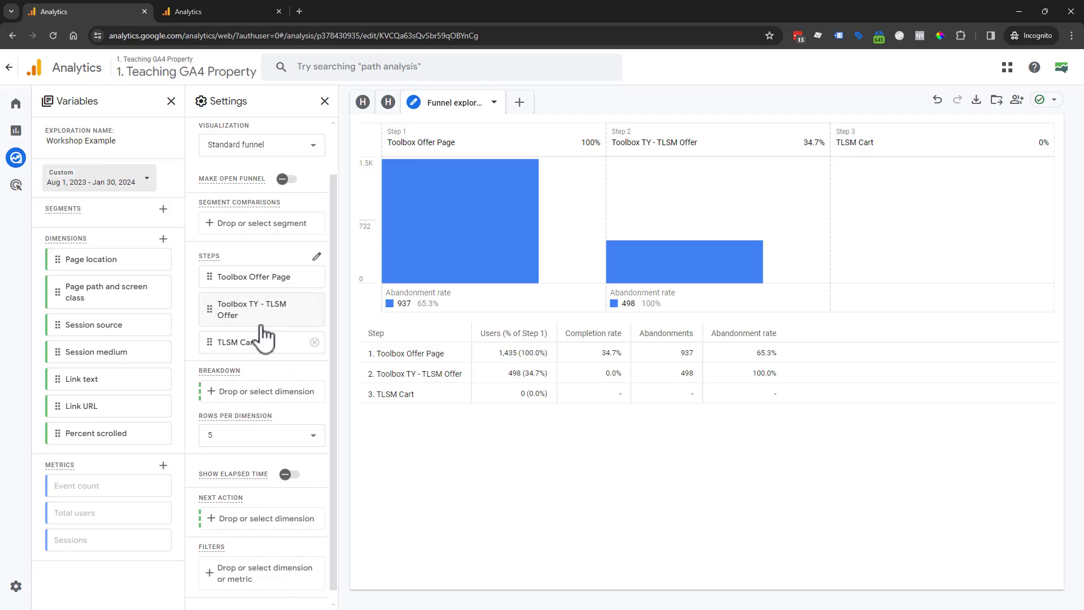
pyautogui.click(317, 256)
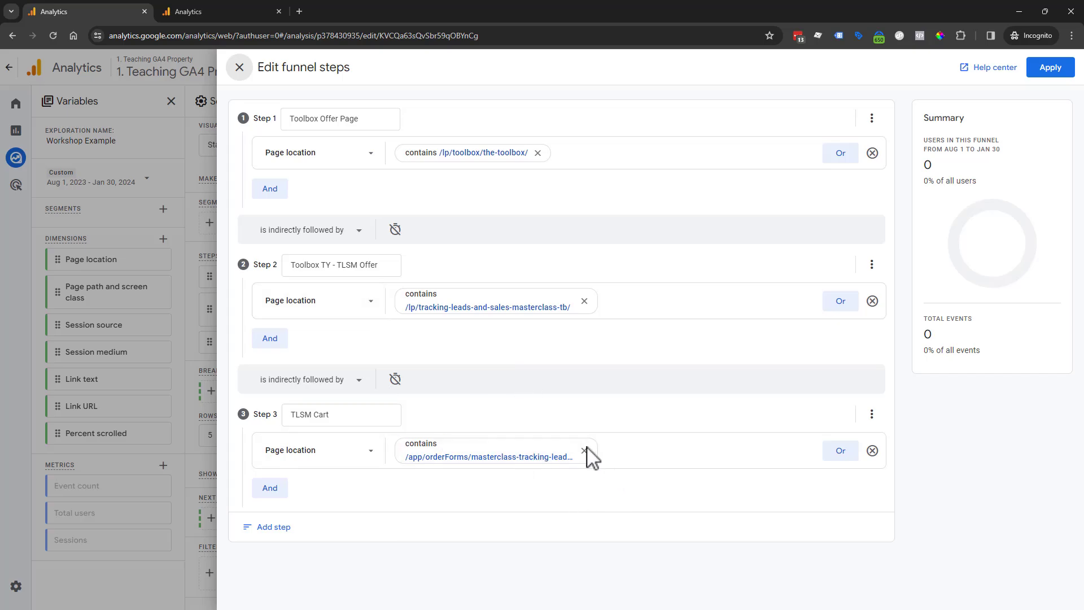
pyautogui.click(240, 66)
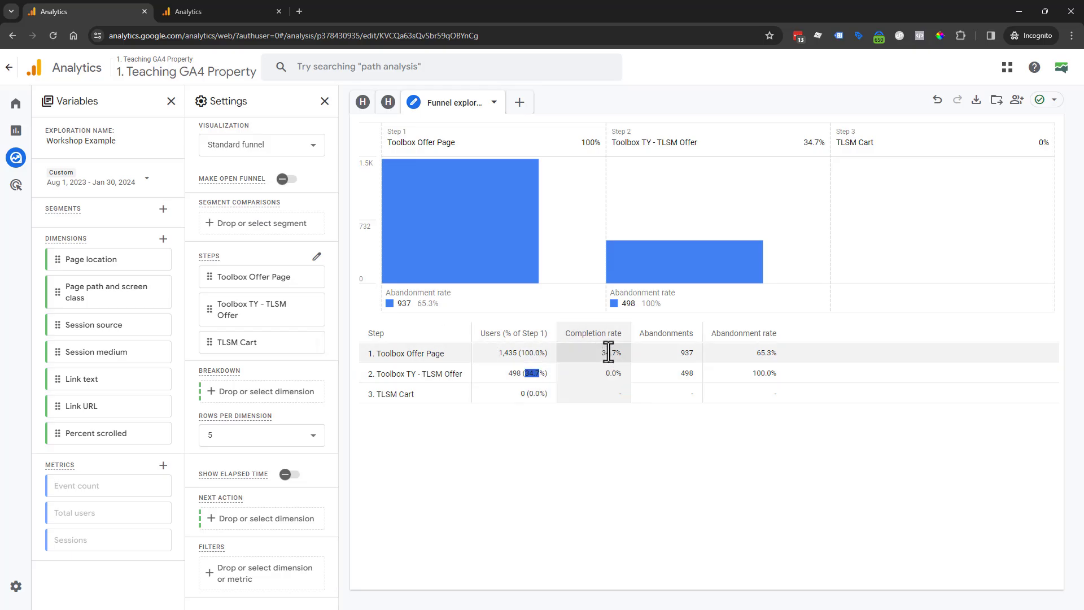
pyautogui.doubleClick(601, 352)
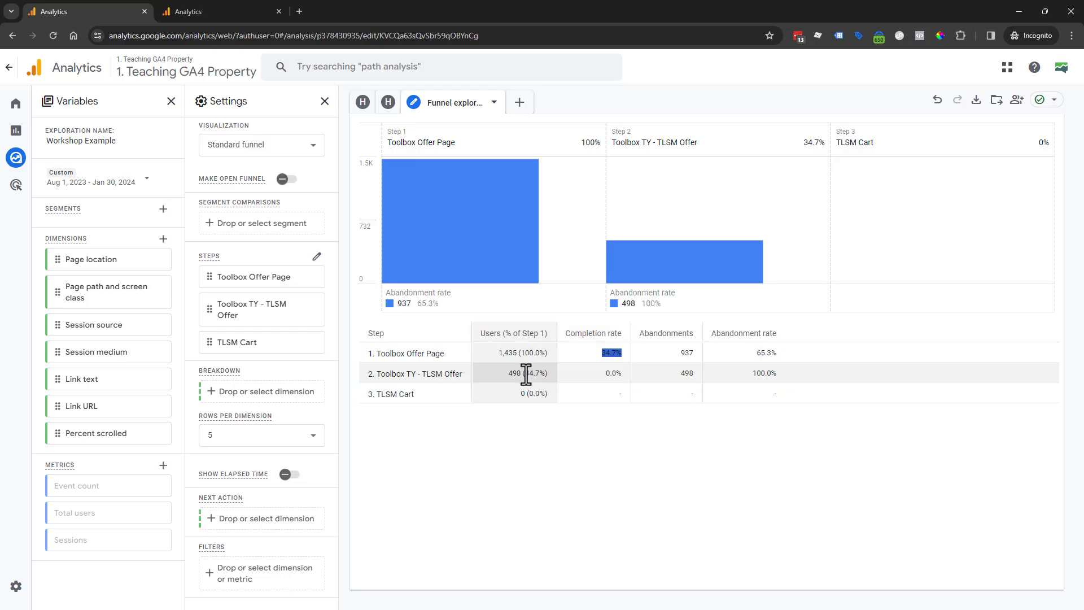
pyautogui.moveTo(526, 374); pyautogui.dragTo(550, 376)
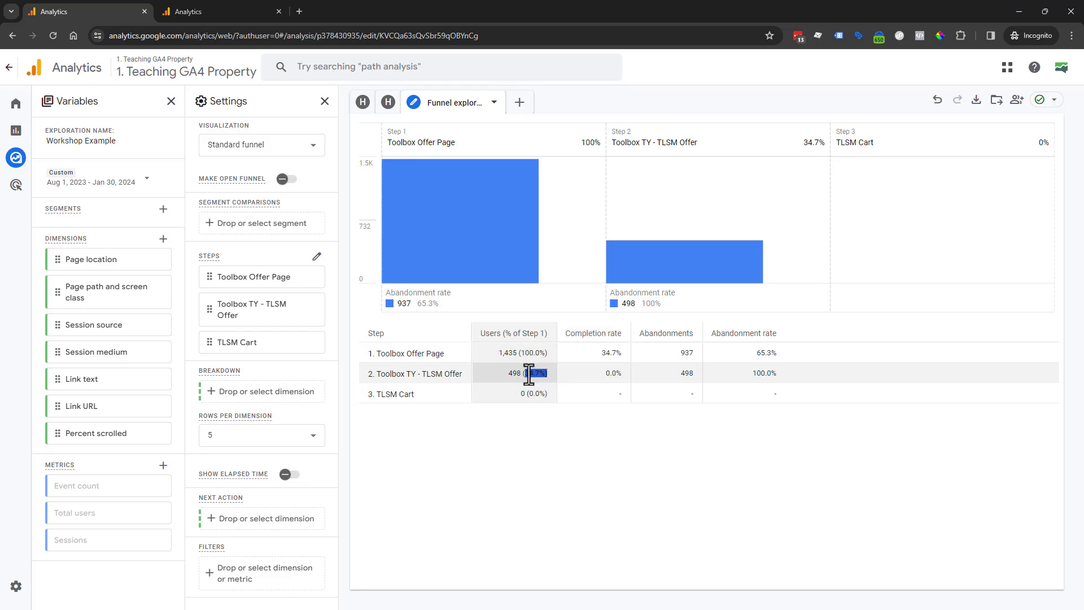
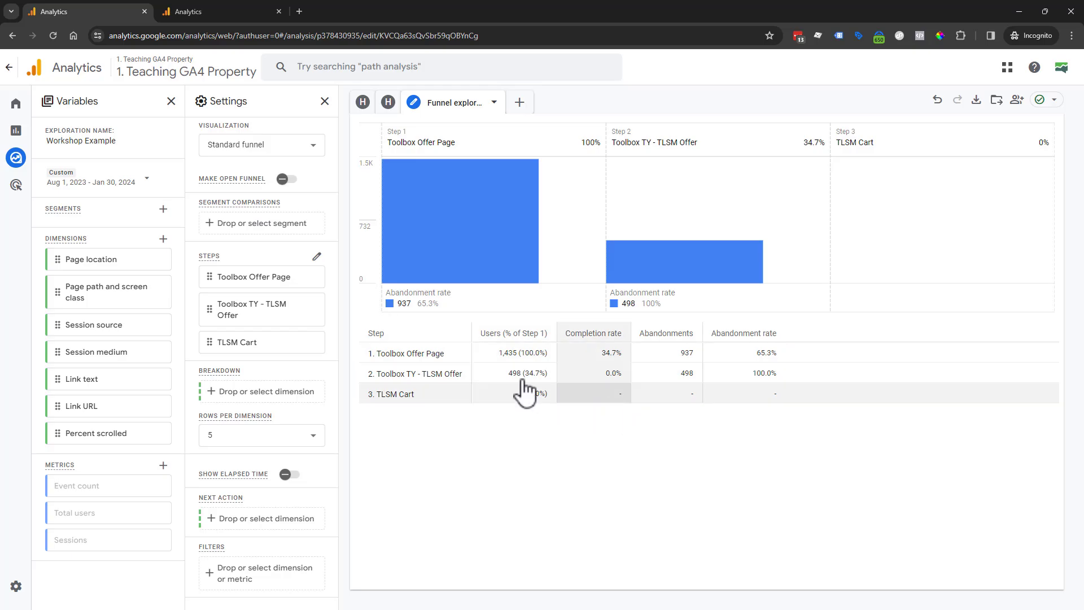
# Review the funnel step definitions again and view the options for copying, removing or adding a step around step 2.
pyautogui.click(320, 258)
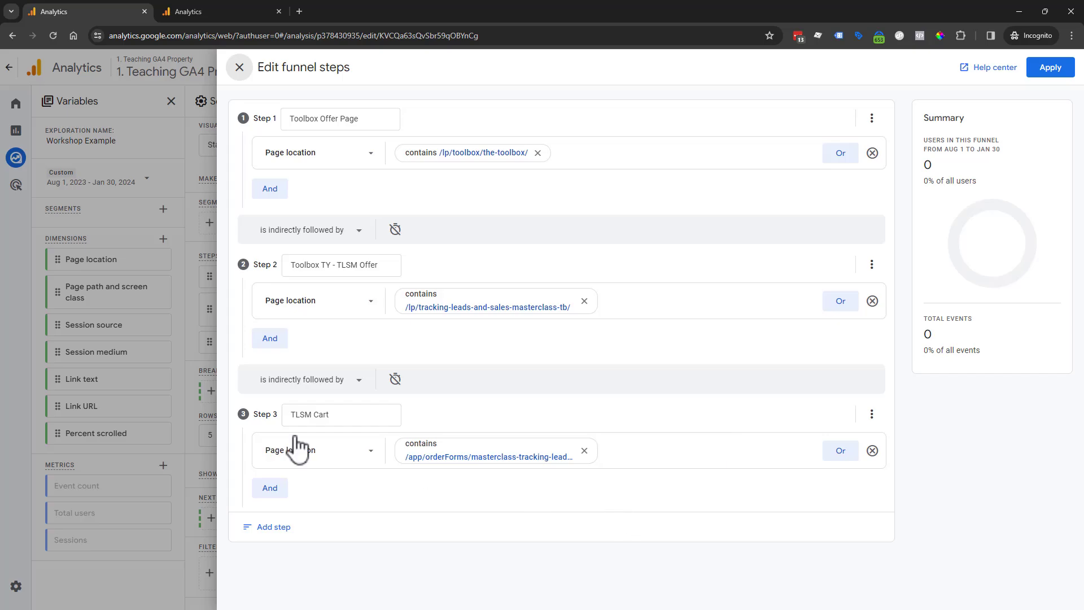
pyautogui.click(181, 463)
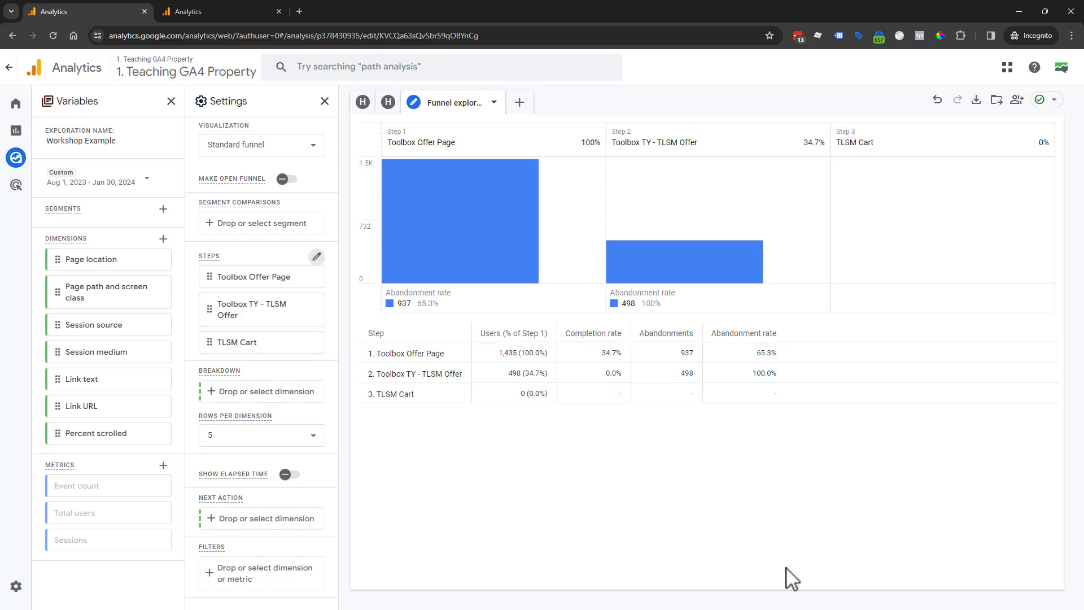
pyautogui.click(317, 257)
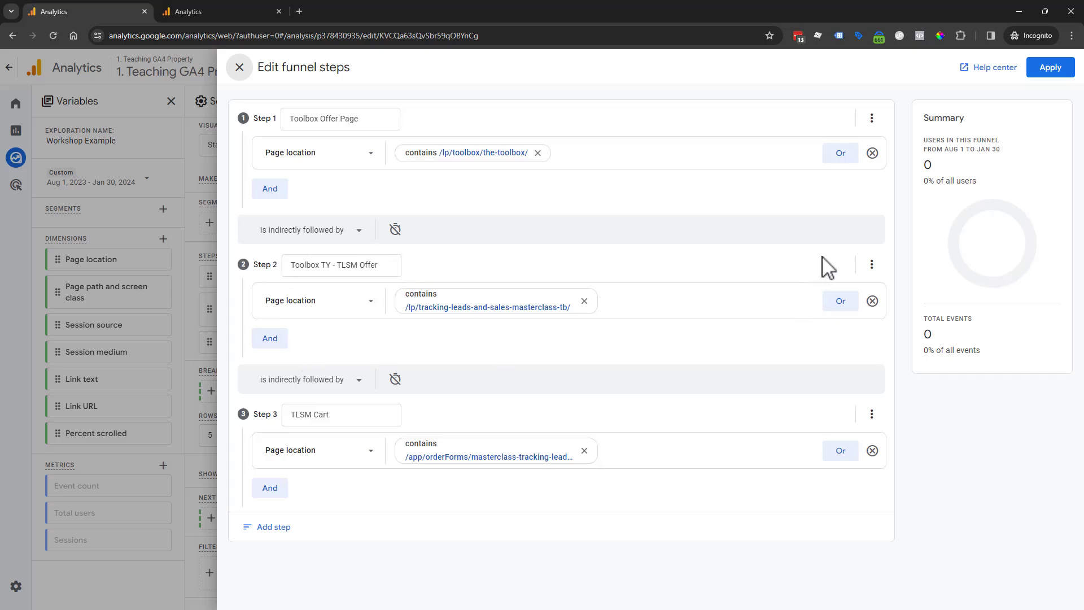
pyautogui.click(872, 265)
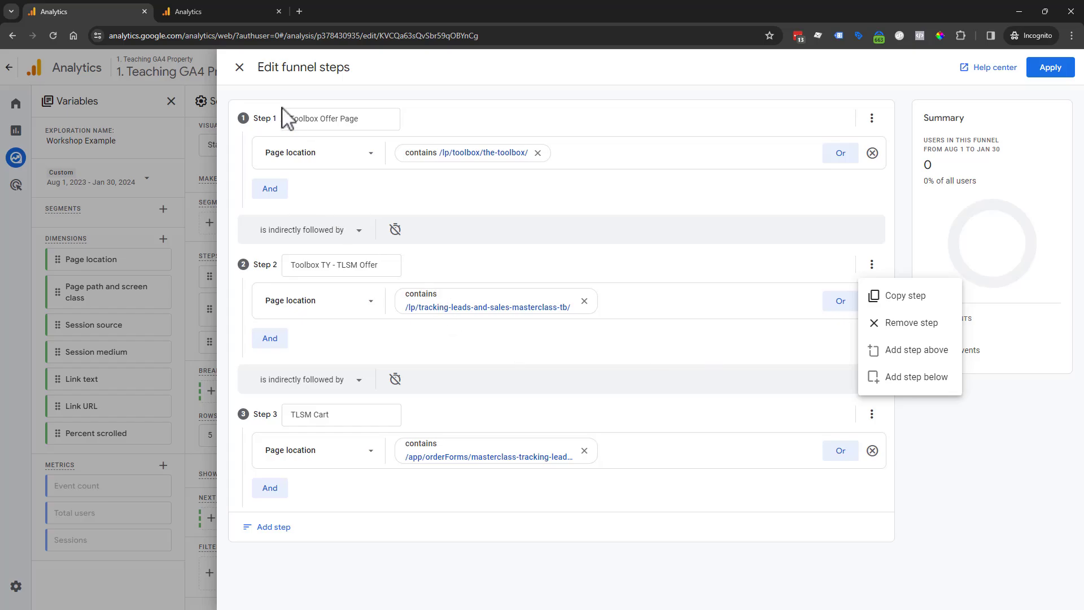
pyautogui.click(242, 68)
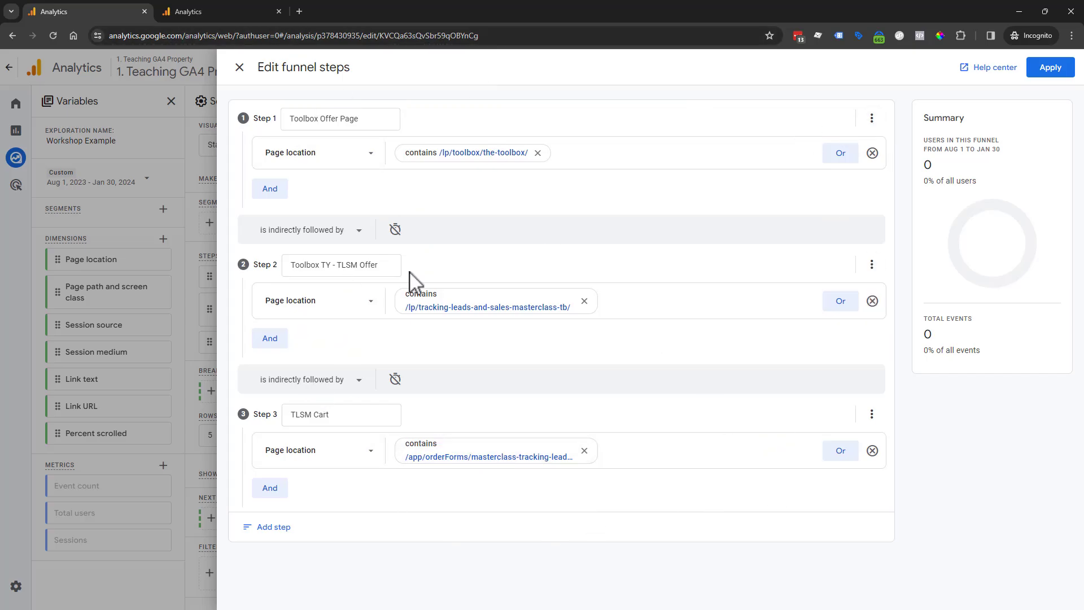
pyautogui.click(237, 67)
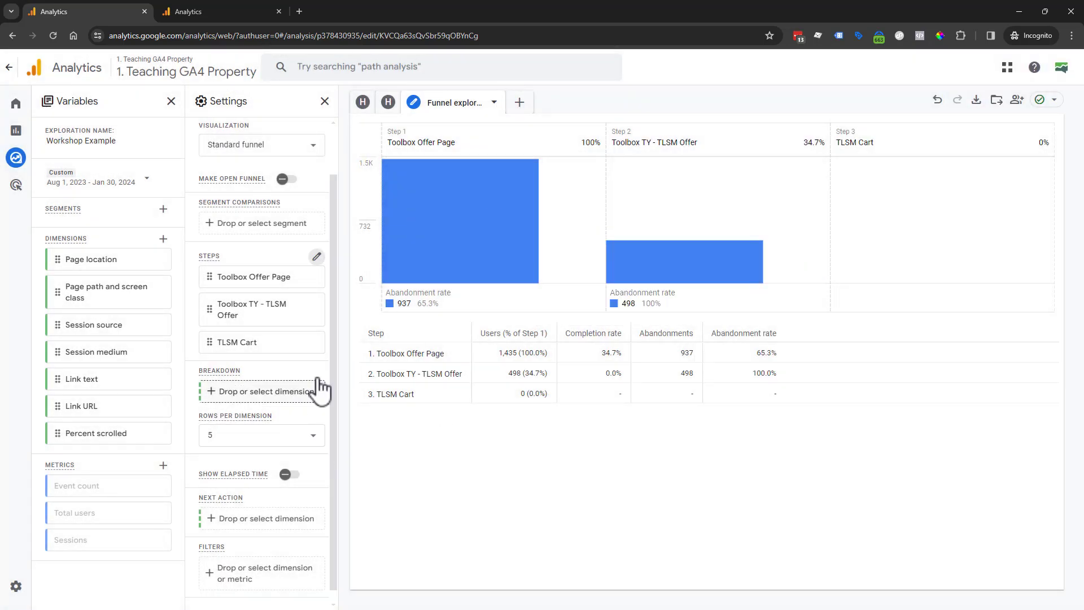
# Rename the funnel exploration tab as "Toolbox Funnel".
pyautogui.click(494, 102)
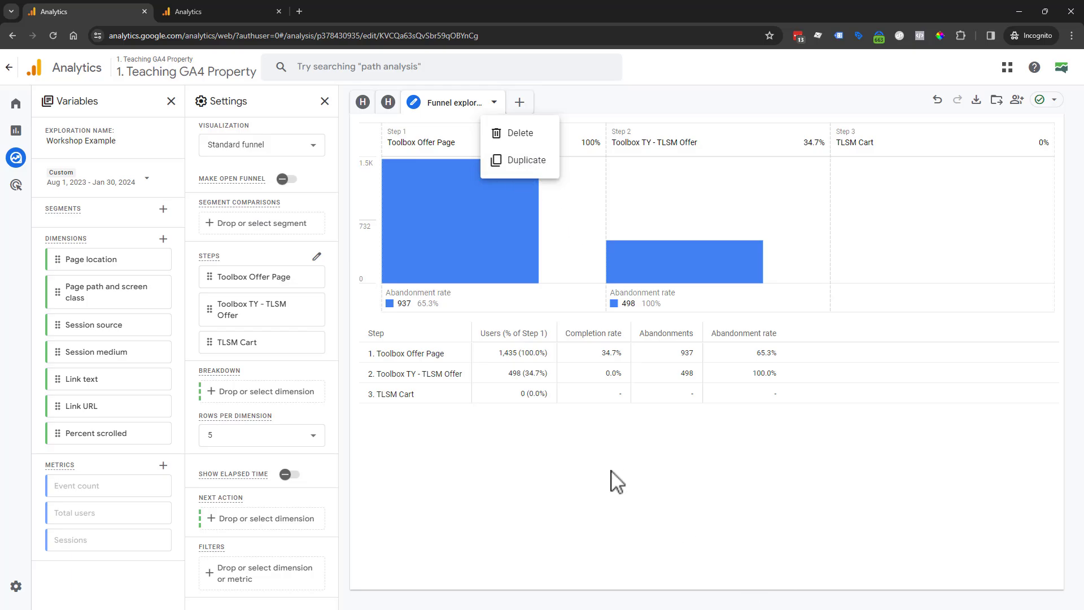
pyautogui.click(496, 103)
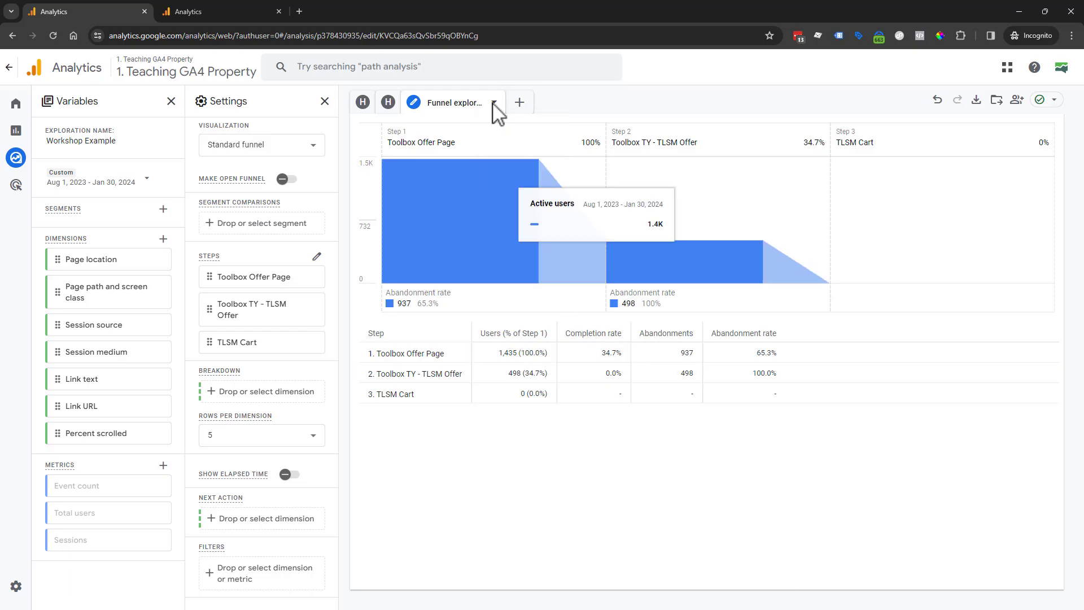
pyautogui.click(449, 107)
pyautogui.write('Toolbox Funnel')
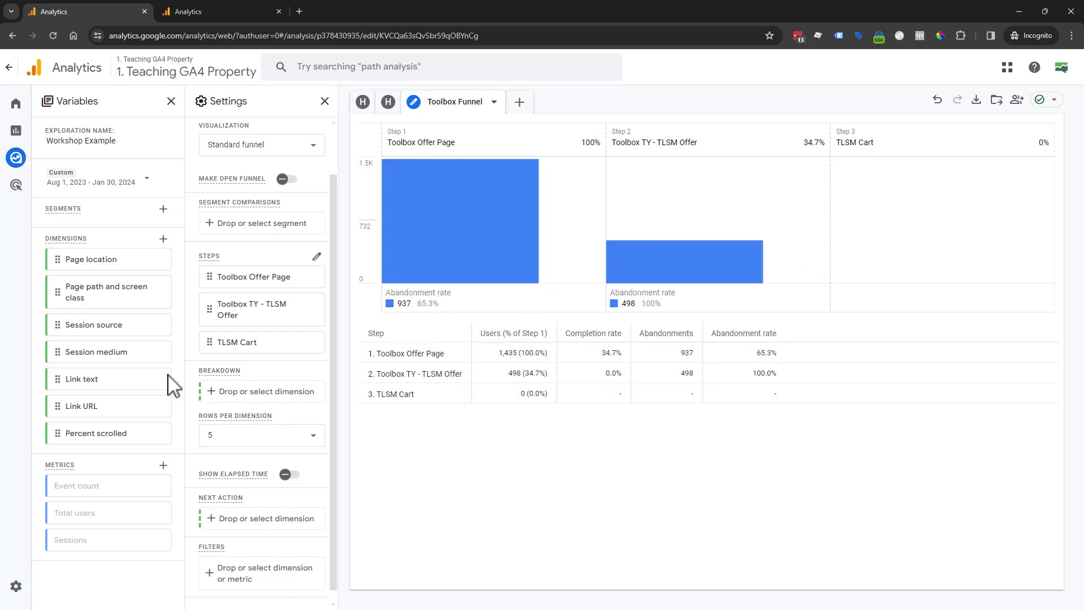
# Break the funnel down by Session source and examine the thank-you step's user percentages for each source.
pyautogui.moveTo(93, 334); pyautogui.dragTo(236, 419)
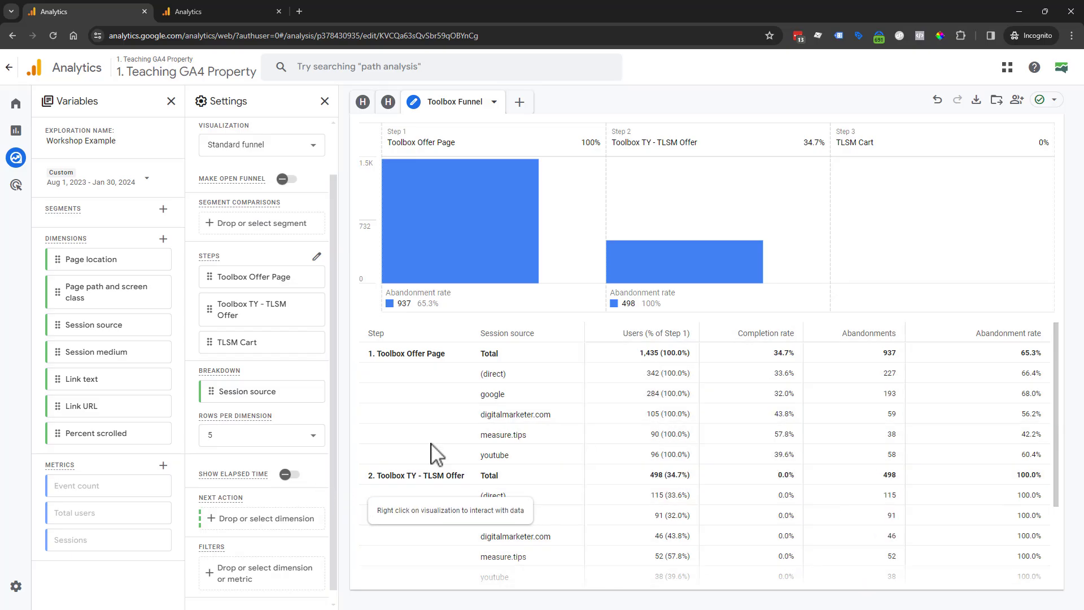
pyautogui.scroll(-2, 725, 474)
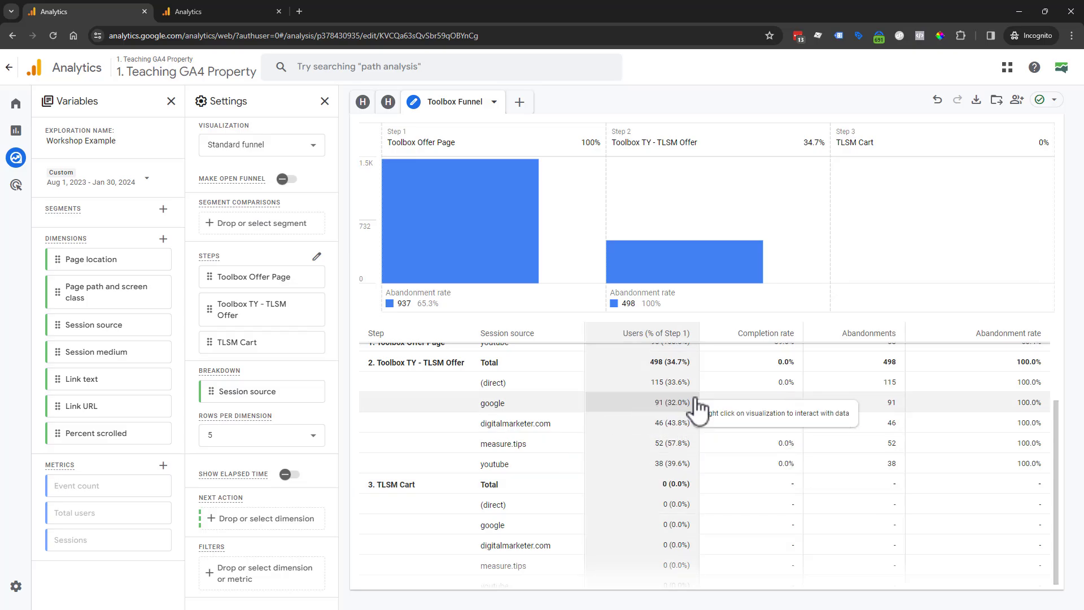
pyautogui.doubleClick(674, 389)
pyautogui.doubleClick(675, 402)
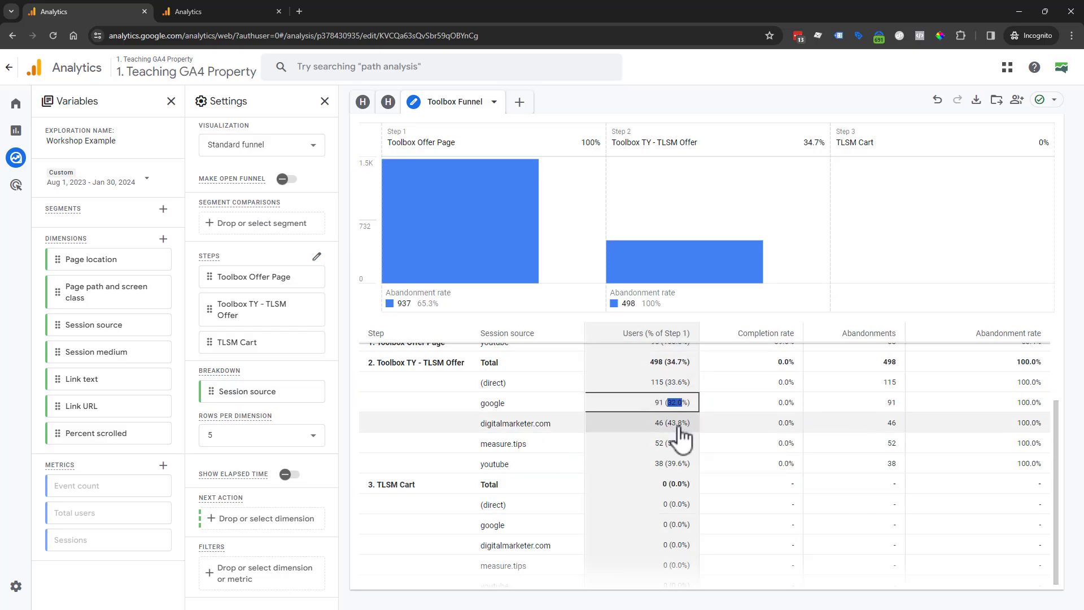
pyautogui.doubleClick(676, 423)
pyautogui.doubleClick(677, 444)
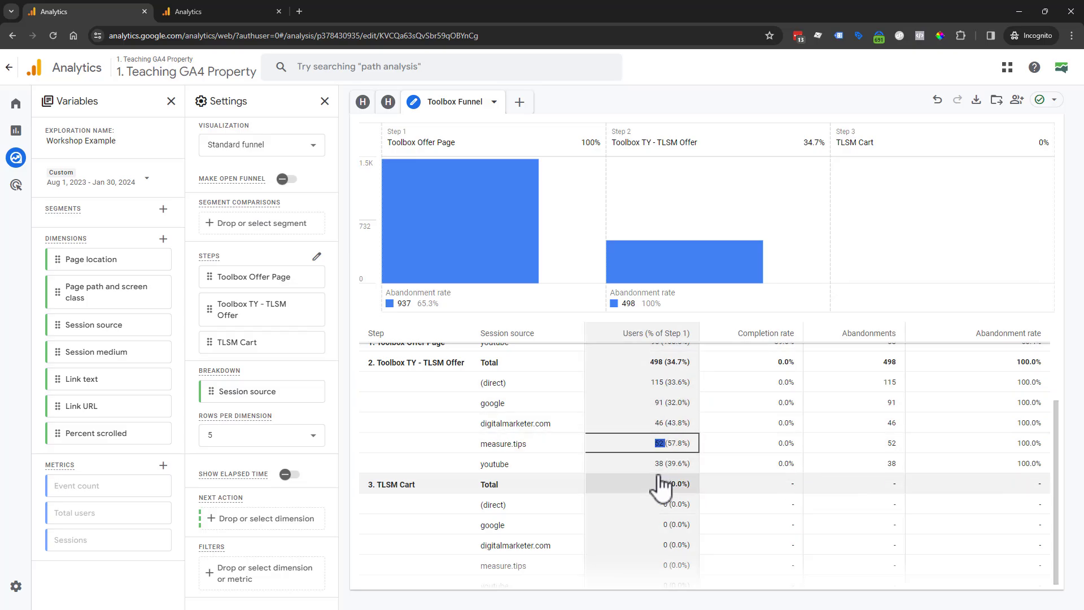
# Check the available rows-per-dimension choices and remove the Session source breakdown from the funnel.
pyautogui.click(226, 436)
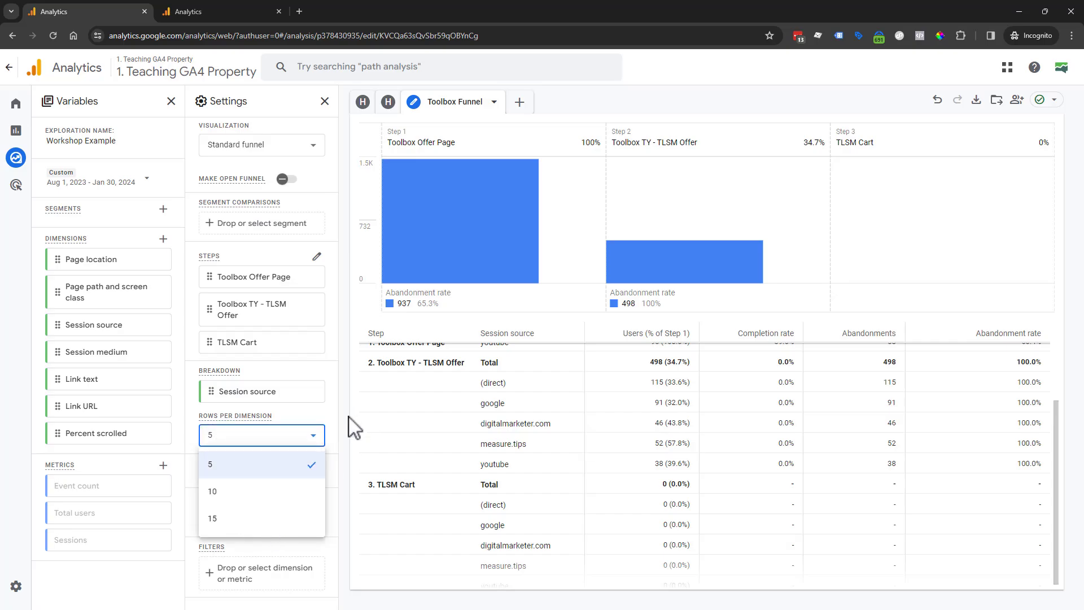
pyautogui.click(644, 449)
pyautogui.scroll(2, 564, 441)
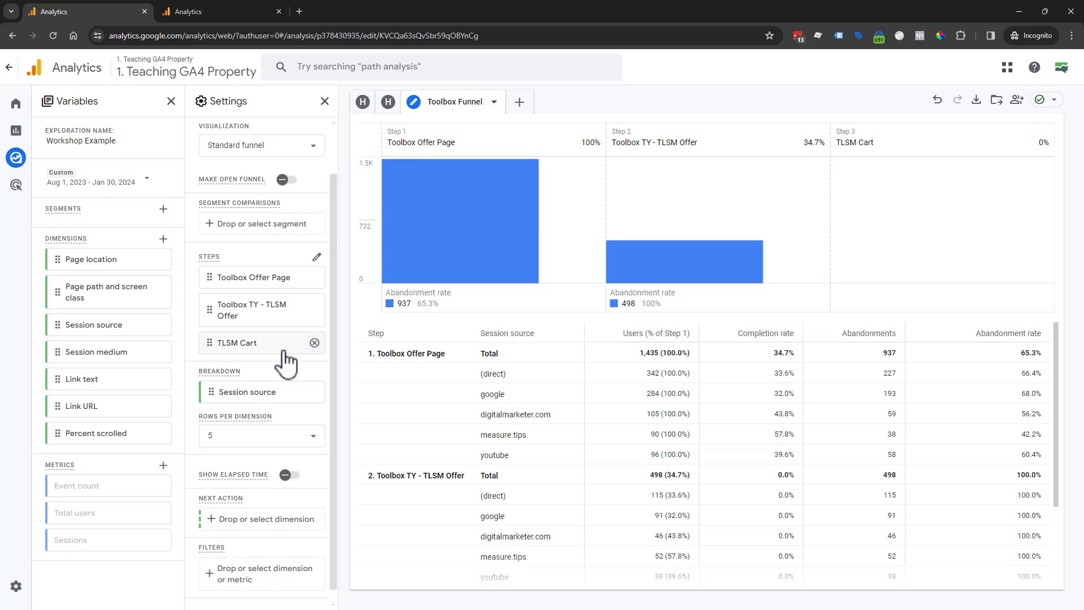
pyautogui.scroll(1, 282, 359)
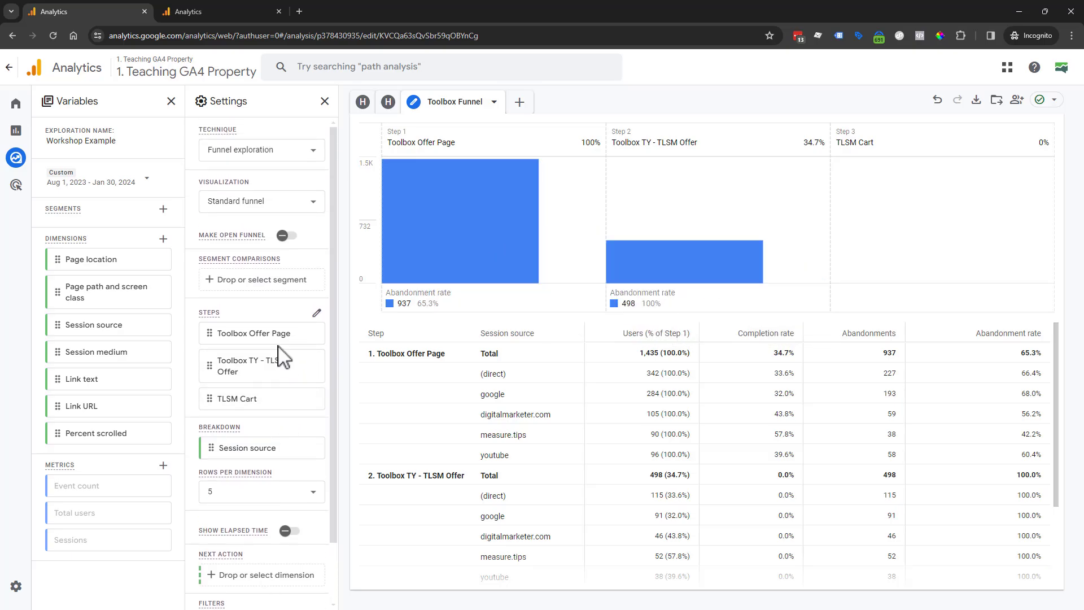
pyautogui.click(316, 447)
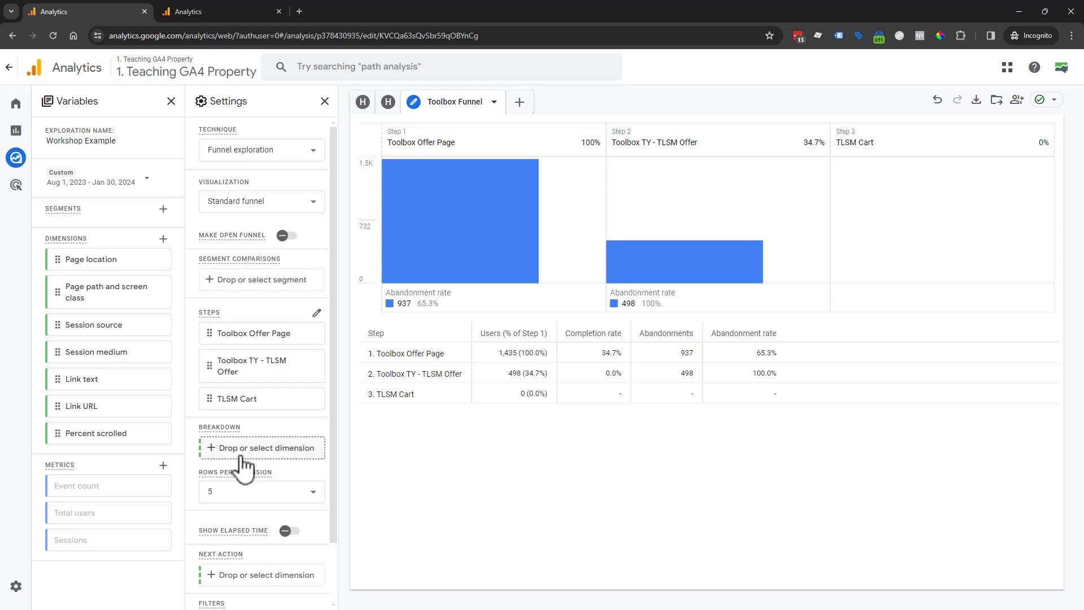
# Make the funnel open, examine the new funnel entries in the chart, and switch it back to a closed funnel.
pyautogui.scroll(-2, 244, 466)
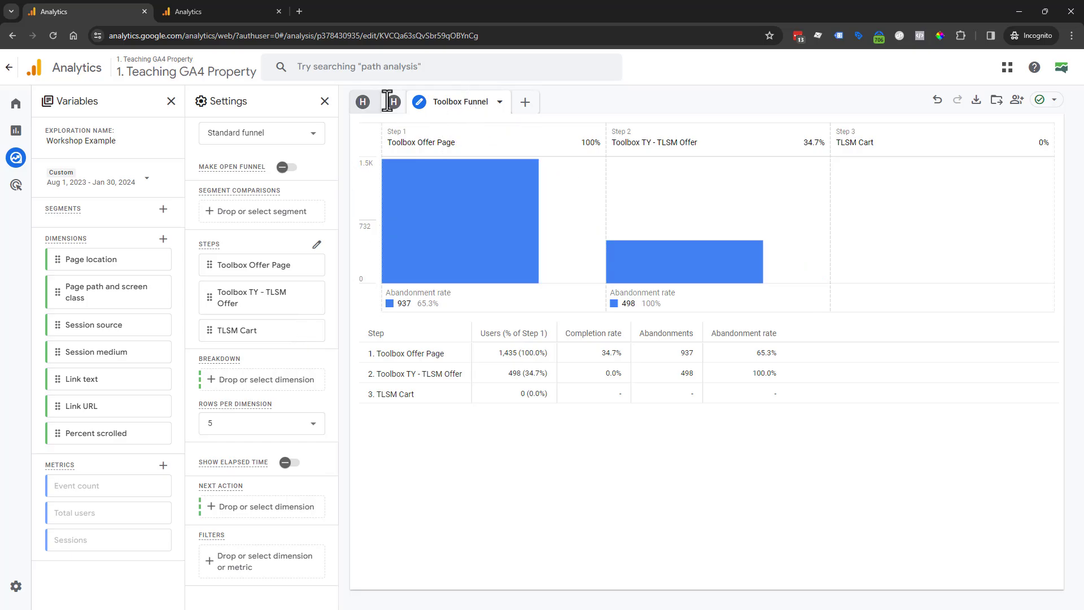
pyautogui.scroll(2, 282, 443)
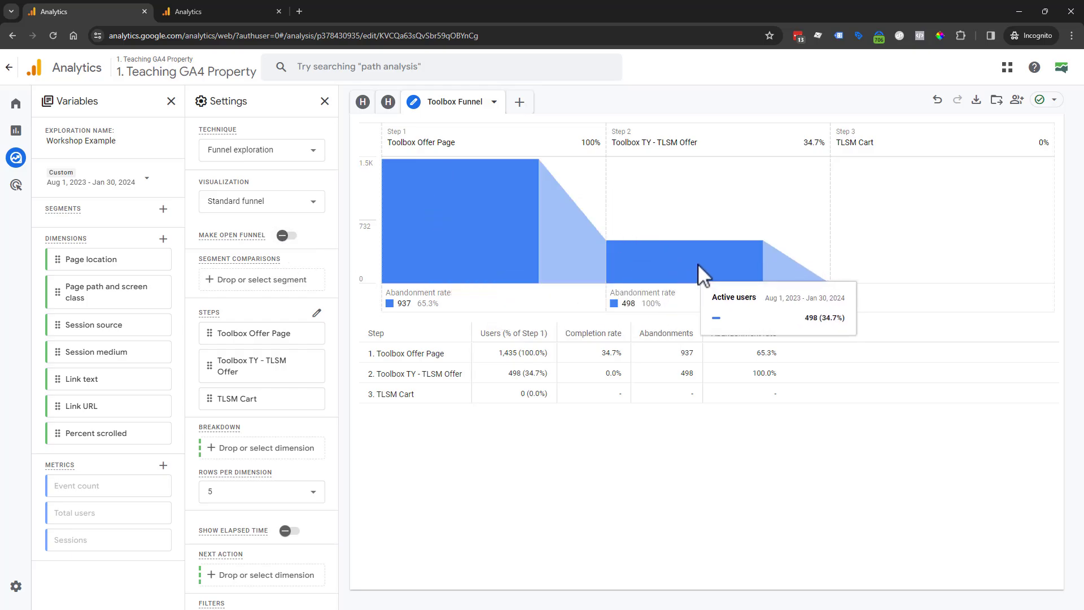
pyautogui.click(285, 237)
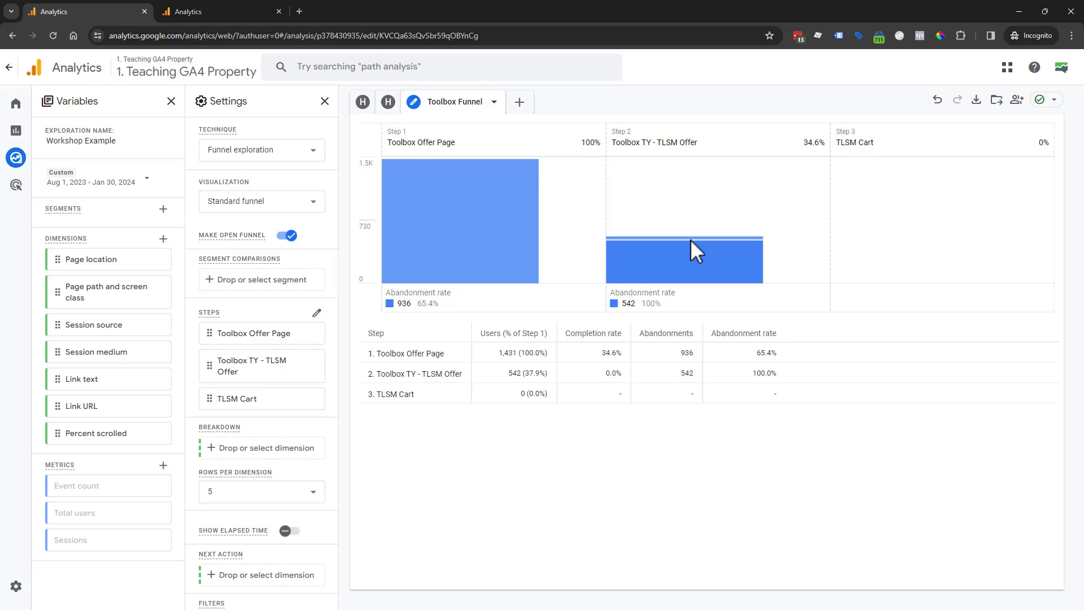
pyautogui.moveTo(715, 256)
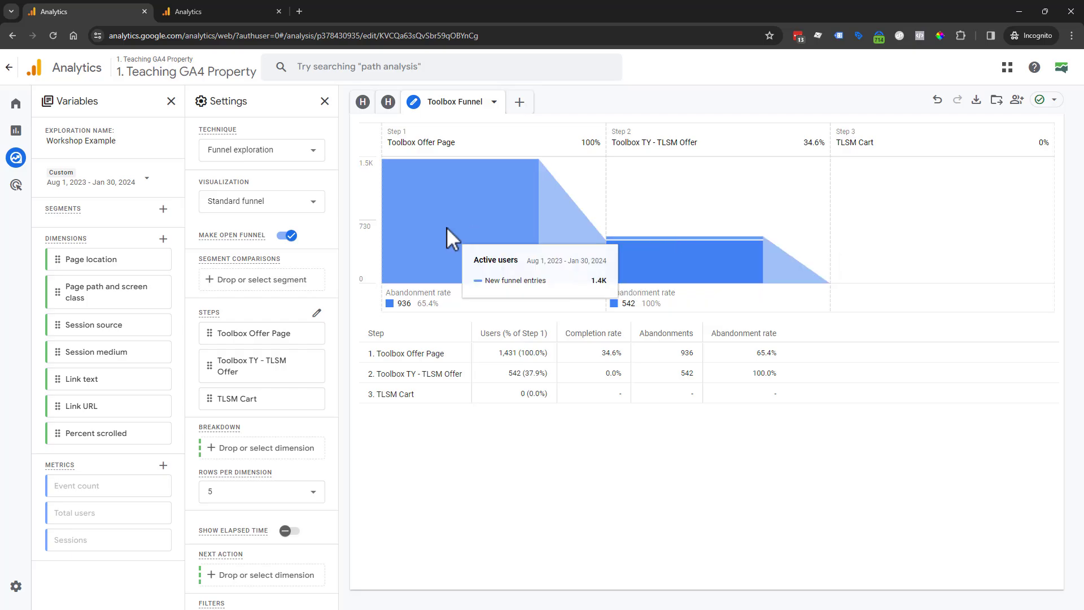
pyautogui.click(286, 236)
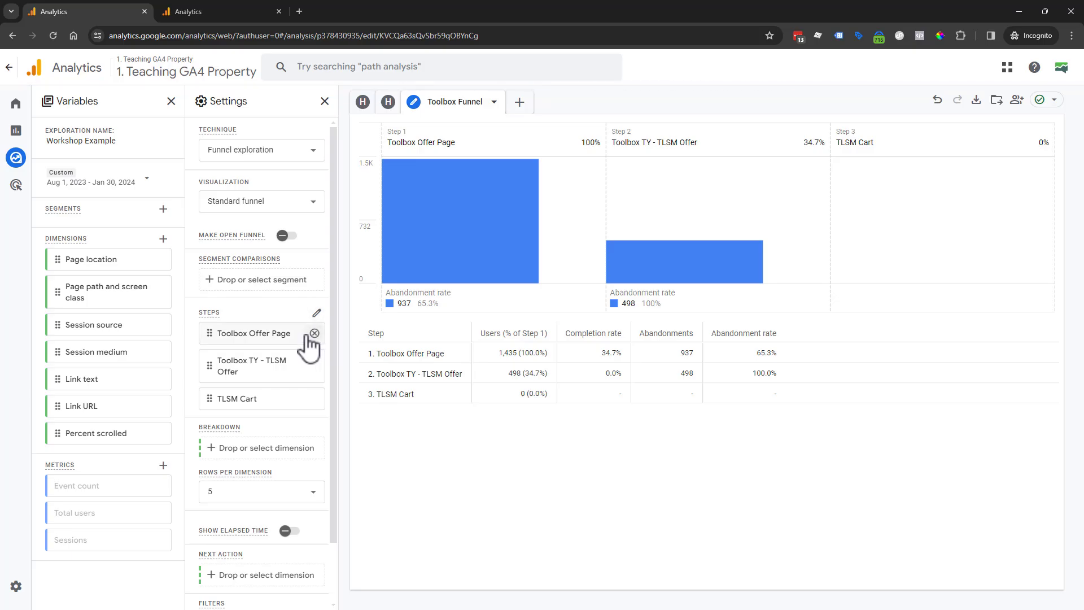
pyautogui.click(293, 151)
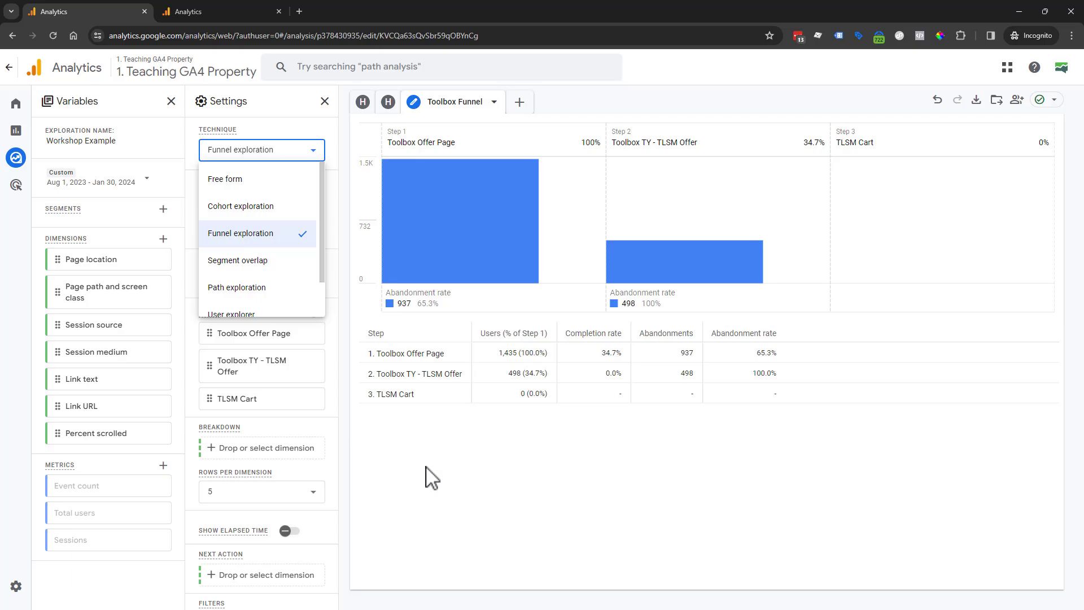
pyautogui.click(446, 108)
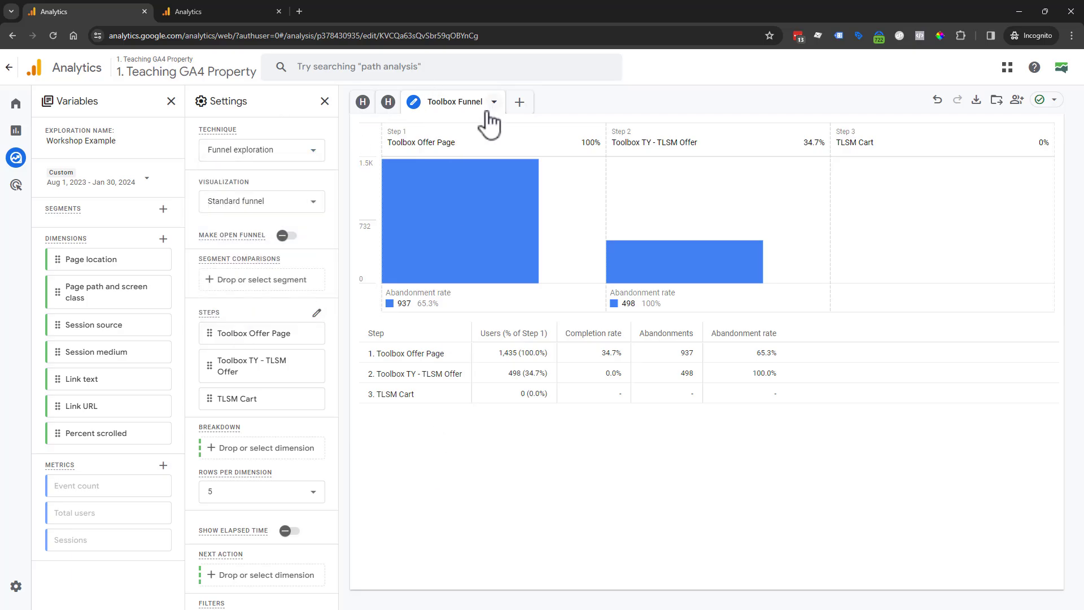
# Preview the Toolbox Funnel with the Trended funnel visualization and restore the Standard funnel.
pyautogui.click(295, 206)
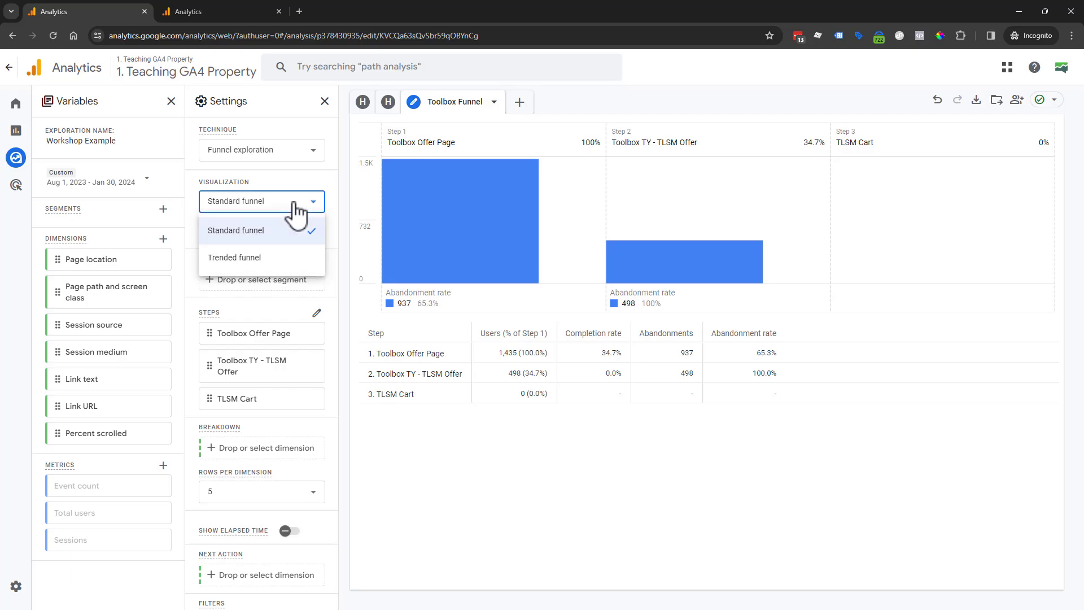
pyautogui.click(274, 259)
pyautogui.moveTo(271, 256)
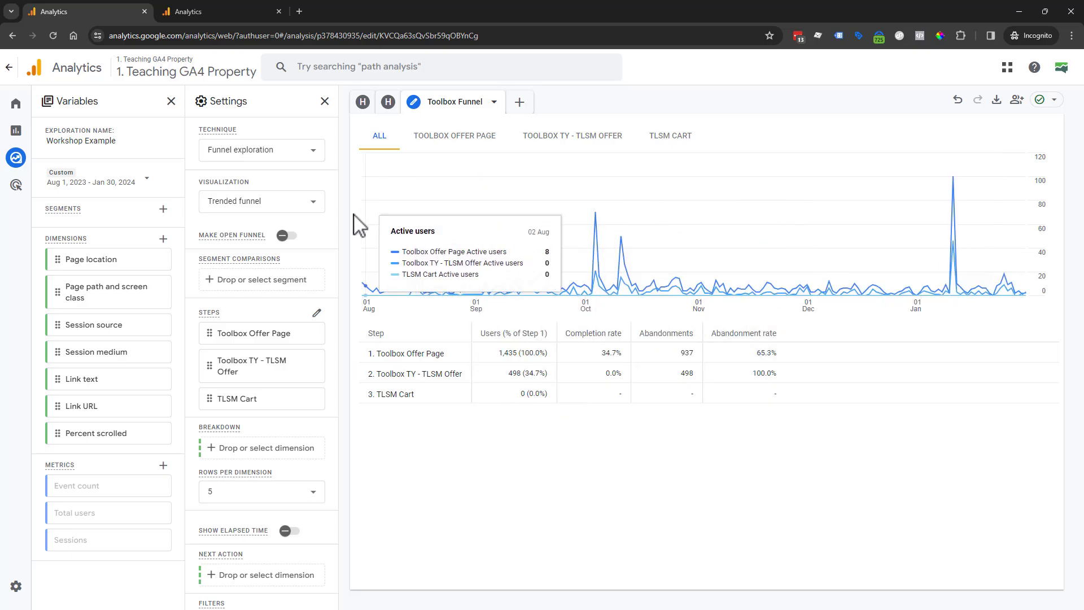
pyautogui.click(304, 209)
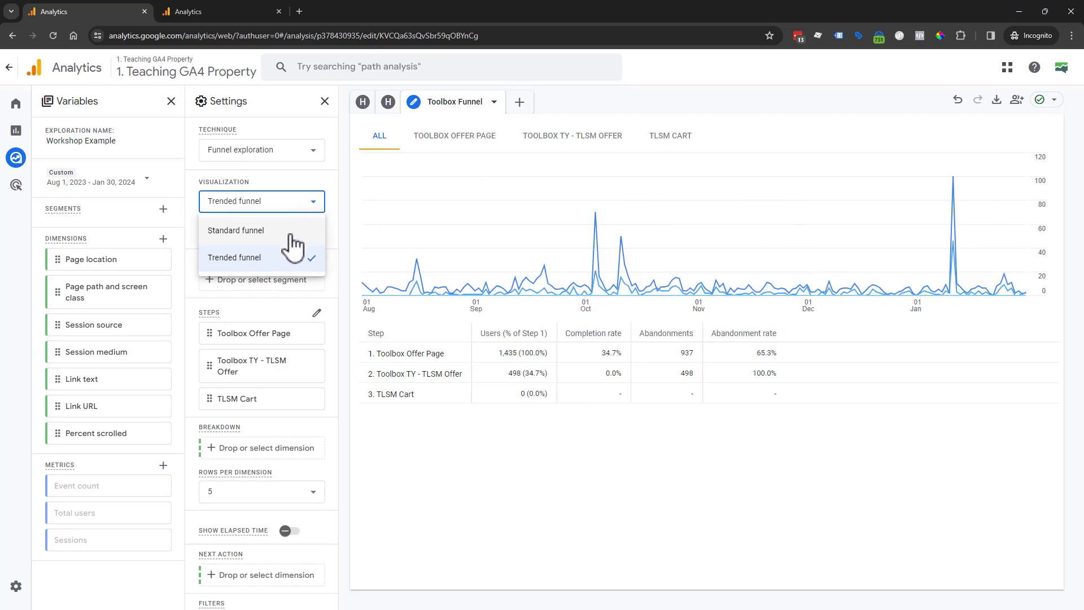
pyautogui.click(291, 233)
pyautogui.click(248, 201)
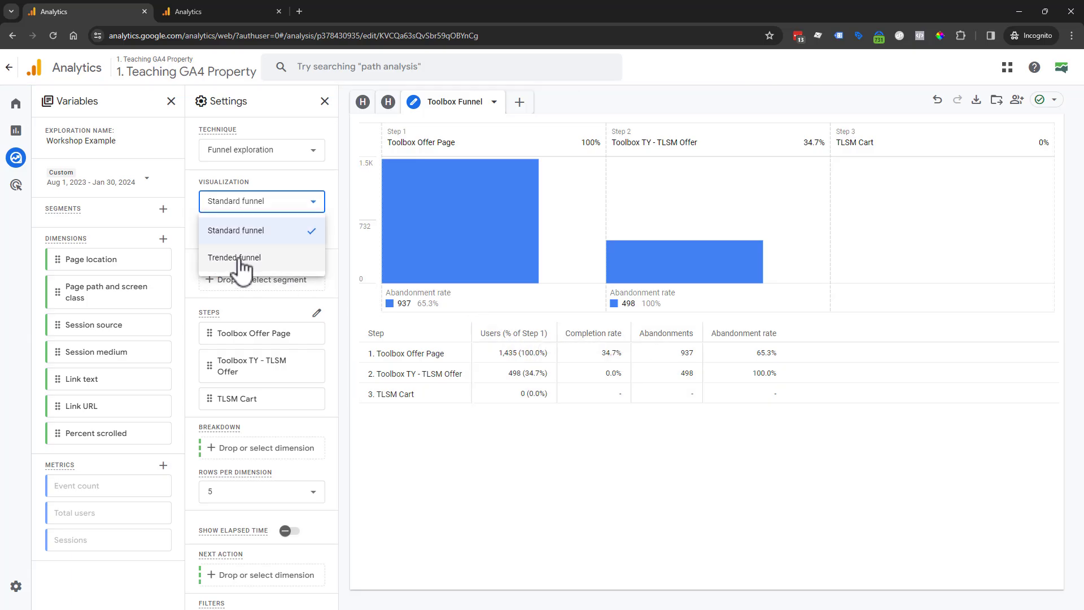
pyautogui.click(566, 501)
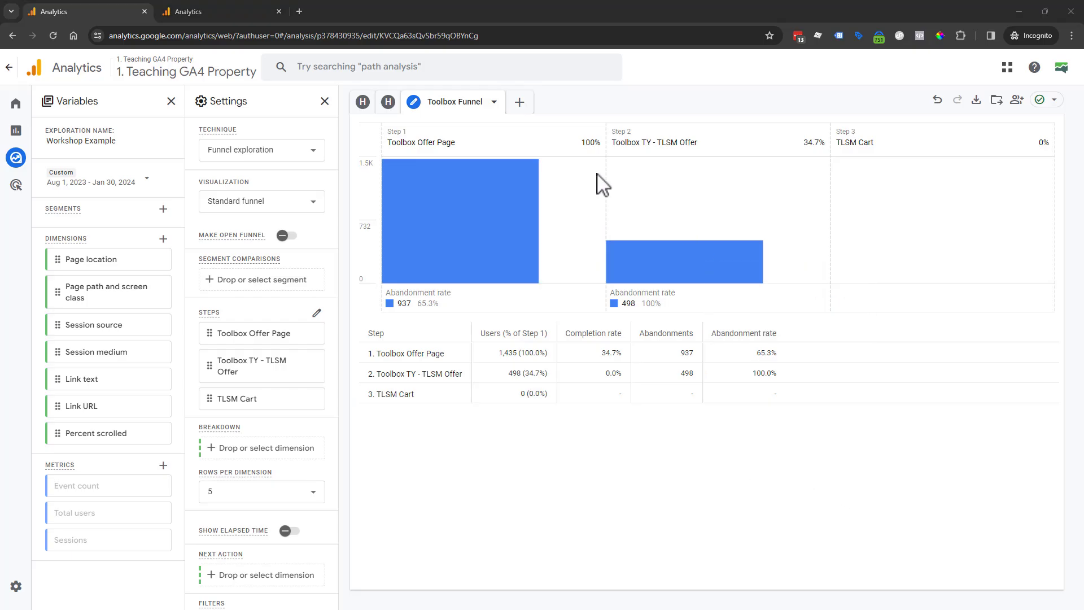
# Add a Path exploration to the Workshop Example and start it over with empty starting and ending points.
pyautogui.moveTo(413, 210)
pyautogui.click(519, 103)
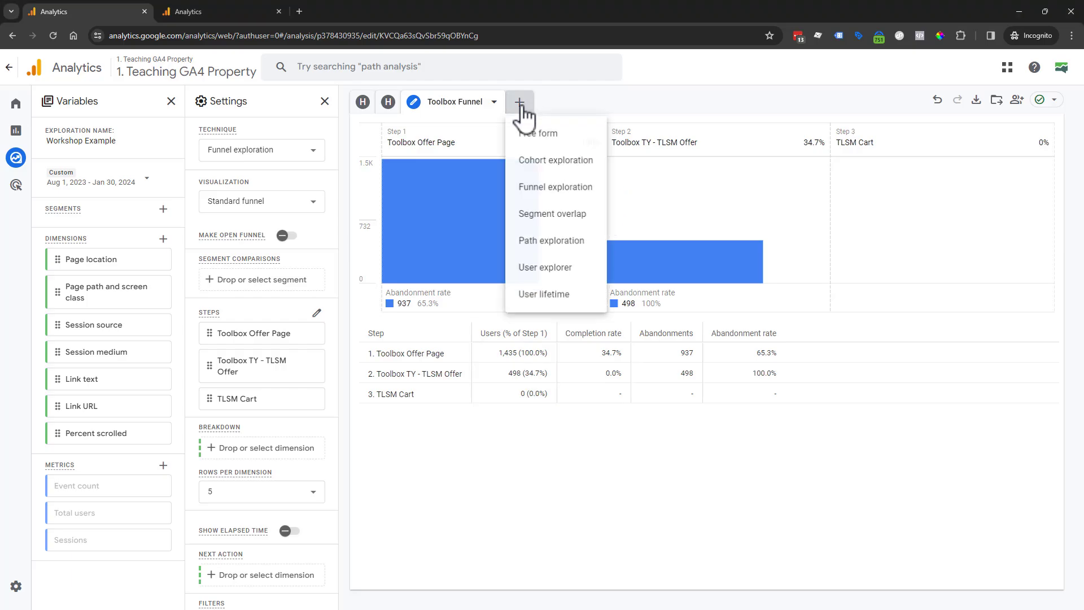
pyautogui.click(591, 248)
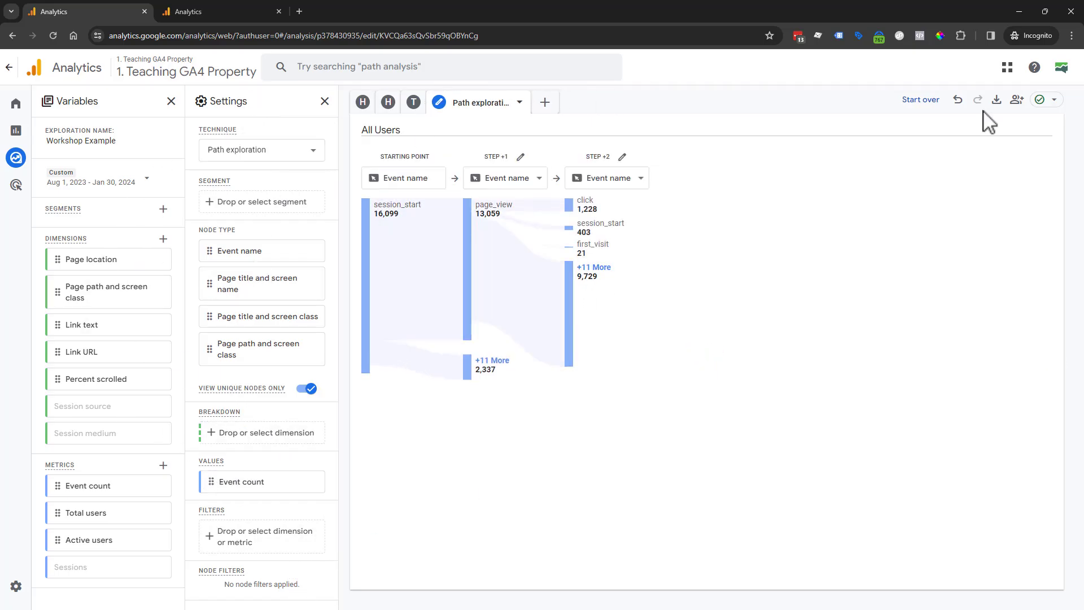
pyautogui.click(922, 100)
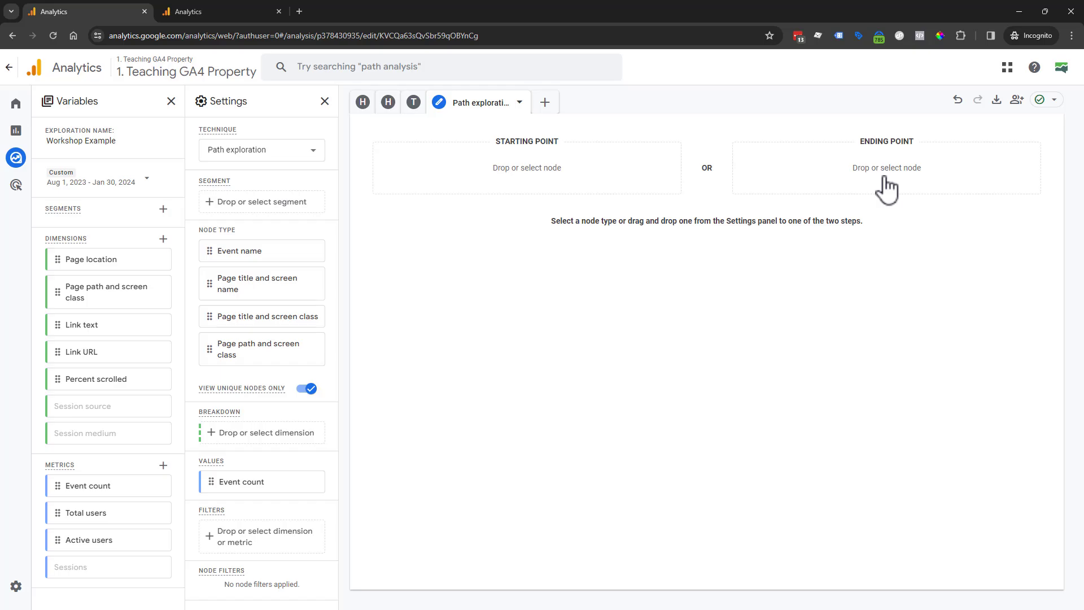
# Set the path's ending point to /lp/membership/measurement-marketing-academy/, using Page path and screen class as the node type.
pyautogui.click(900, 180)
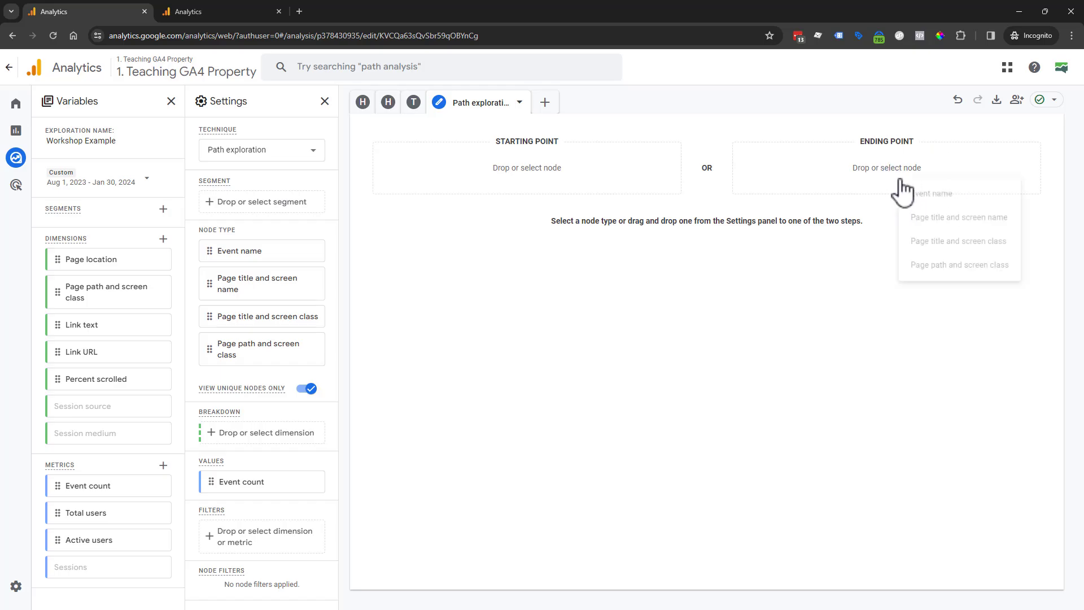
pyautogui.click(993, 287)
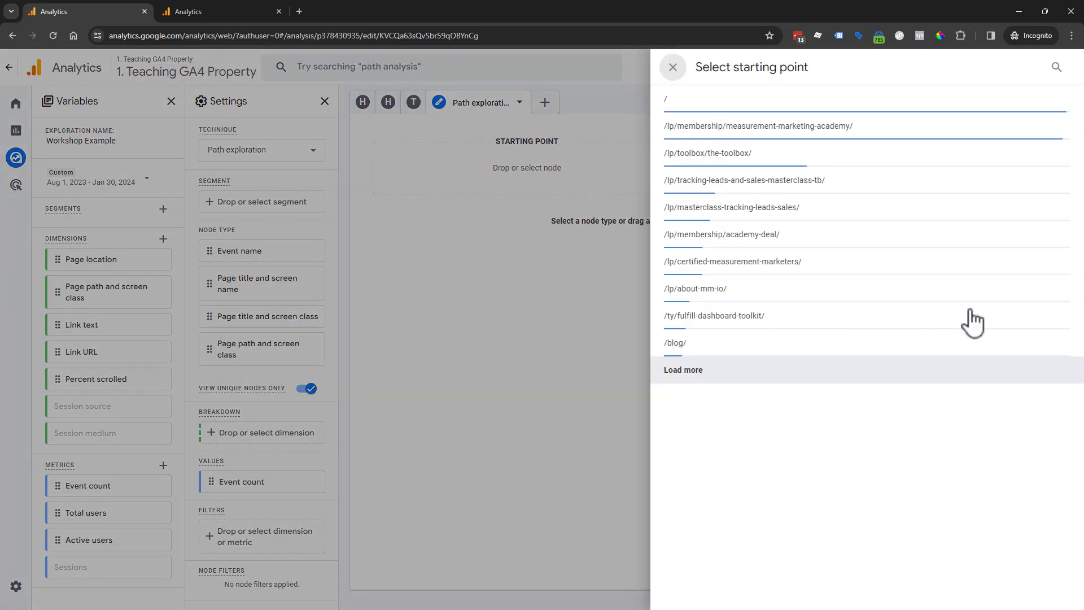
pyautogui.click(789, 135)
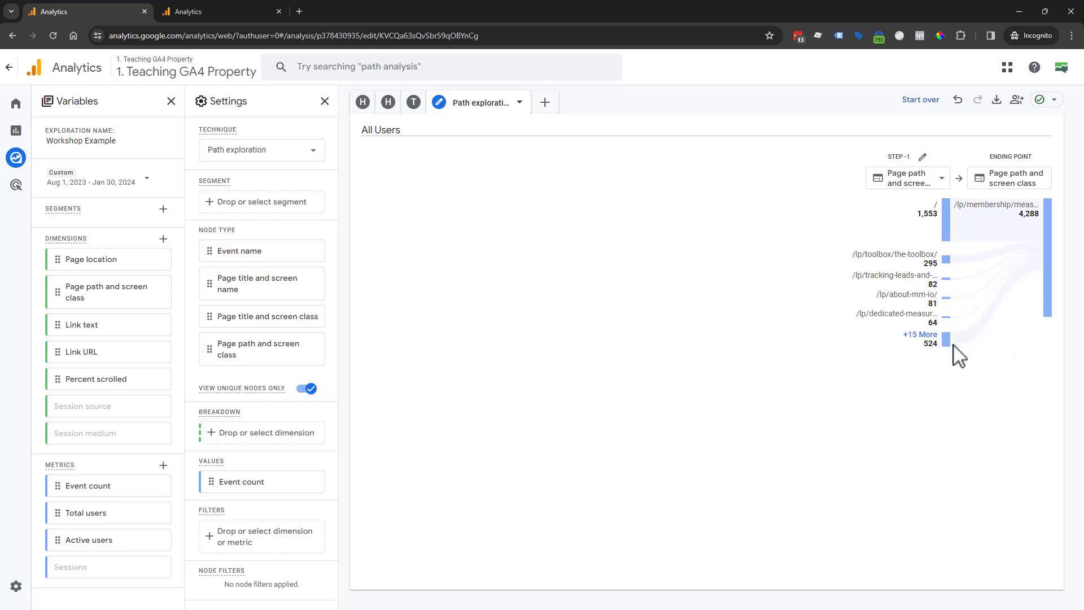
# Trace the path backwards from /lp/toolbox/the-toolbox/ and reveal more of the pages grouped in step -1.
pyautogui.click(951, 265)
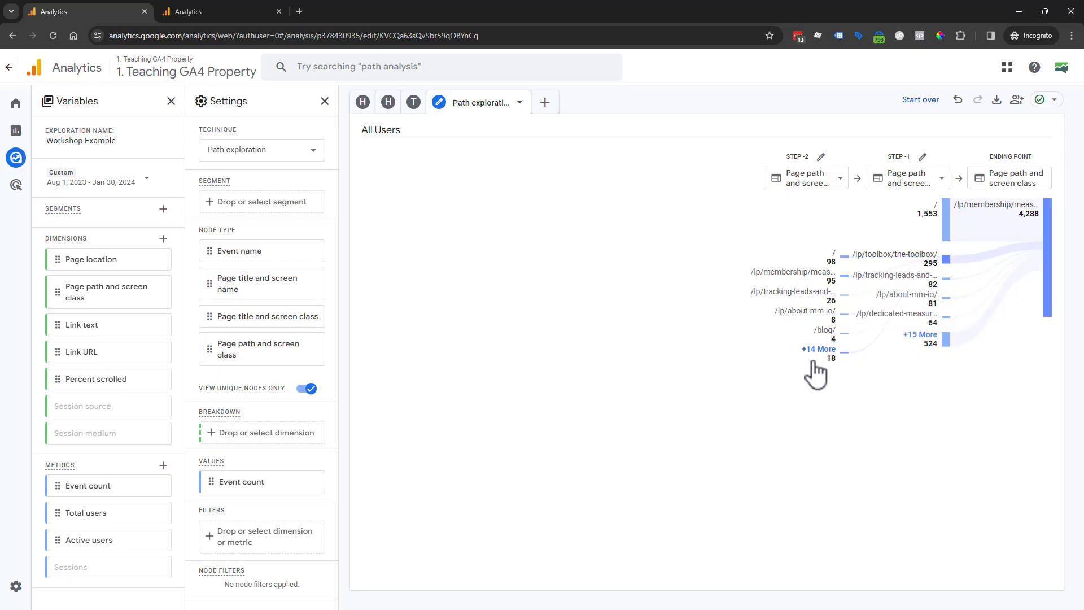
pyautogui.moveTo(1050, 234)
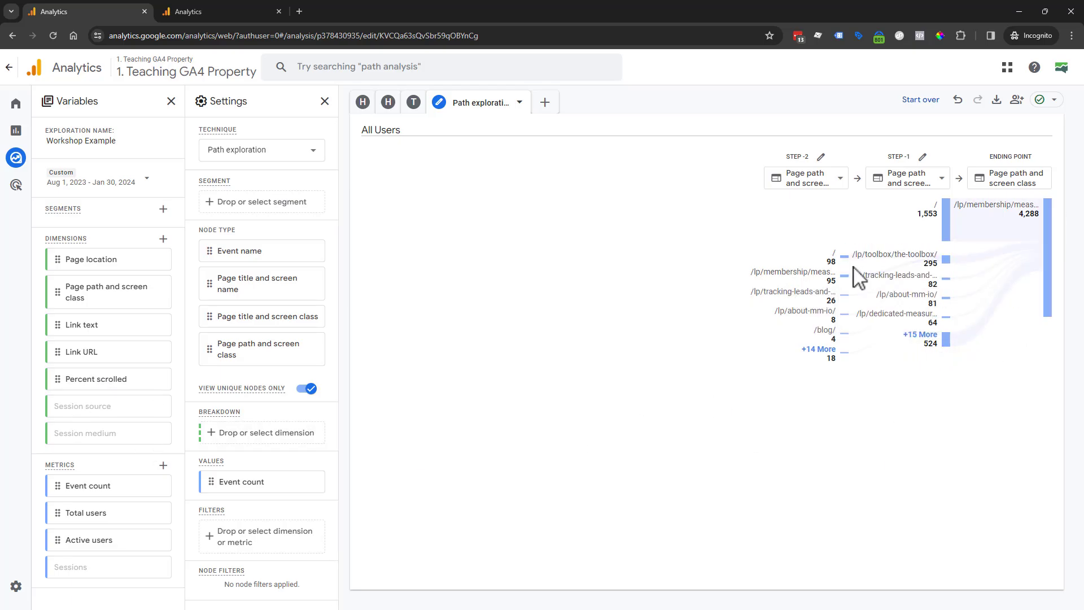
pyautogui.moveTo(1042, 215)
pyautogui.click(941, 344)
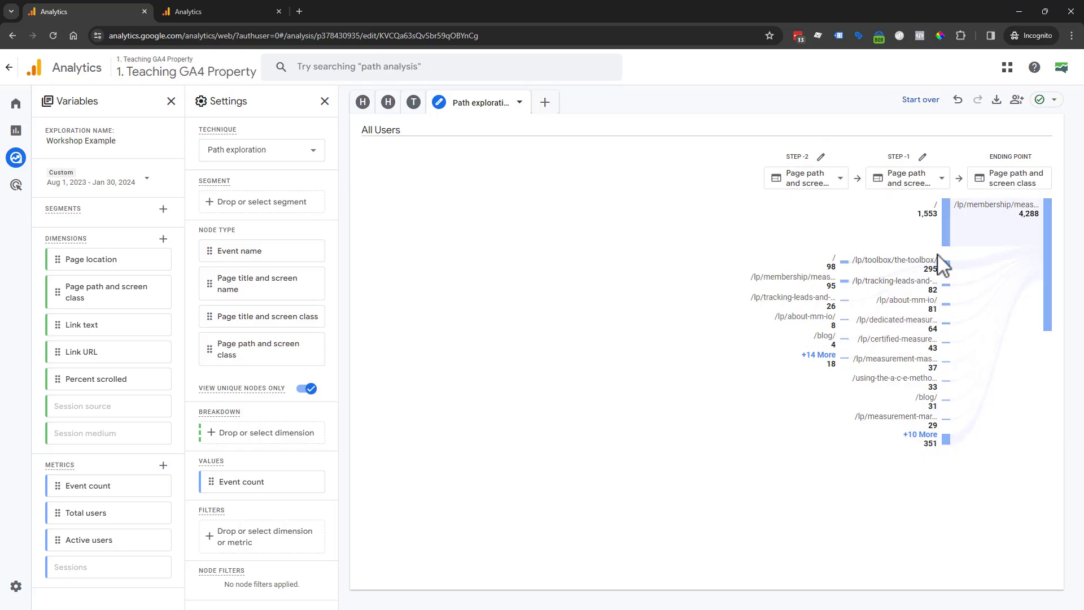
# Start the path over and set its starting point to the homepage "/" by Page path and screen class.
pyautogui.click(937, 104)
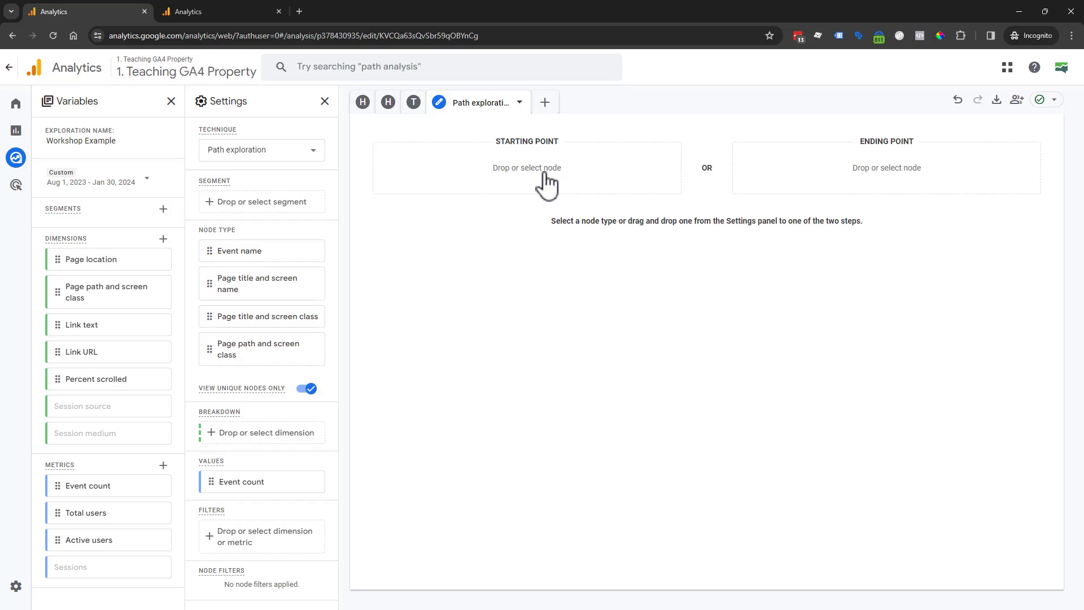
pyautogui.click(545, 175)
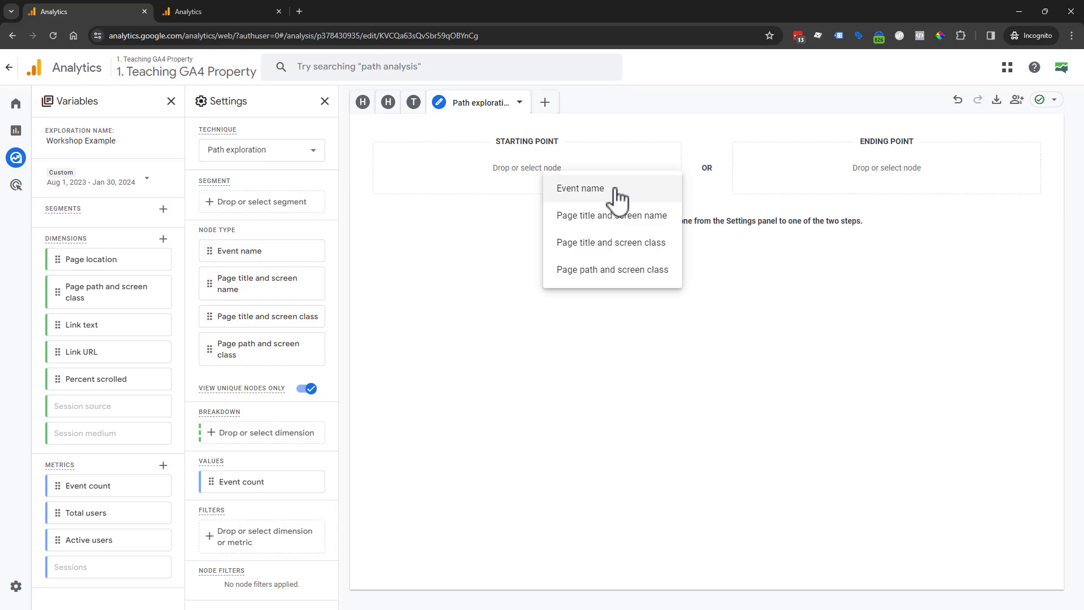
pyautogui.click(634, 271)
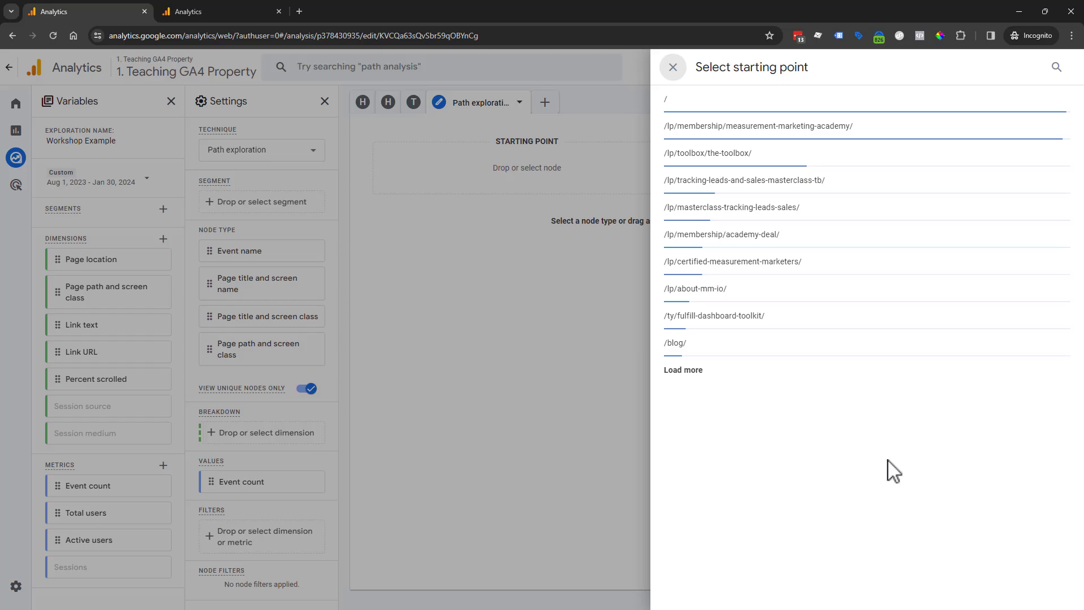
pyautogui.click(789, 104)
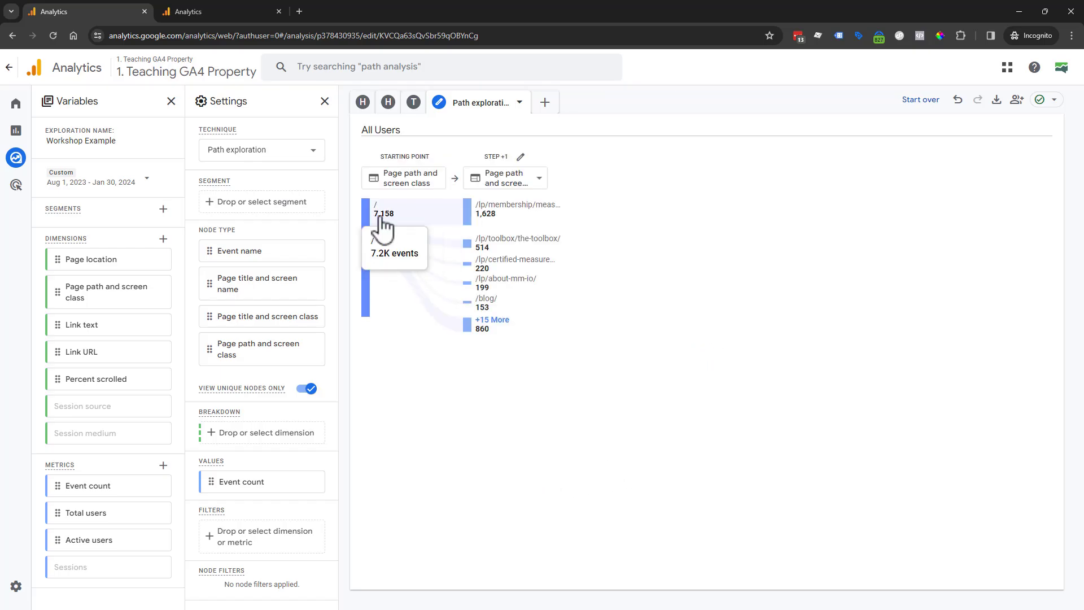
# Extend the path to step +4 through /lp/membership/measurement-marketing-academy/, the homepage "/" and /lp/membership/measurement-marketing-academy/ again, examining the event counts.
pyautogui.moveTo(532, 229)
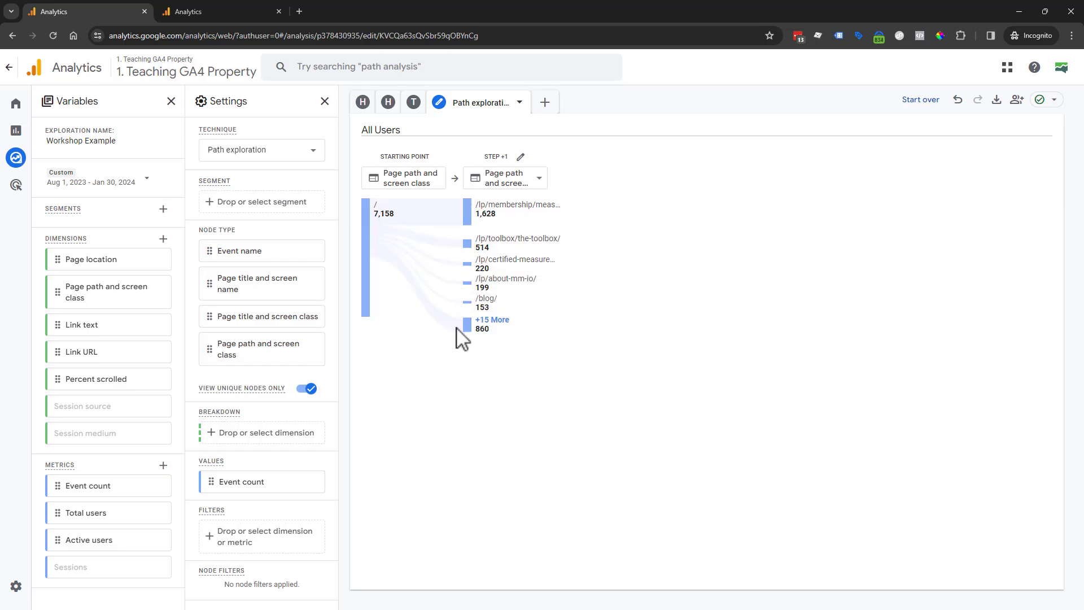
pyautogui.click(483, 212)
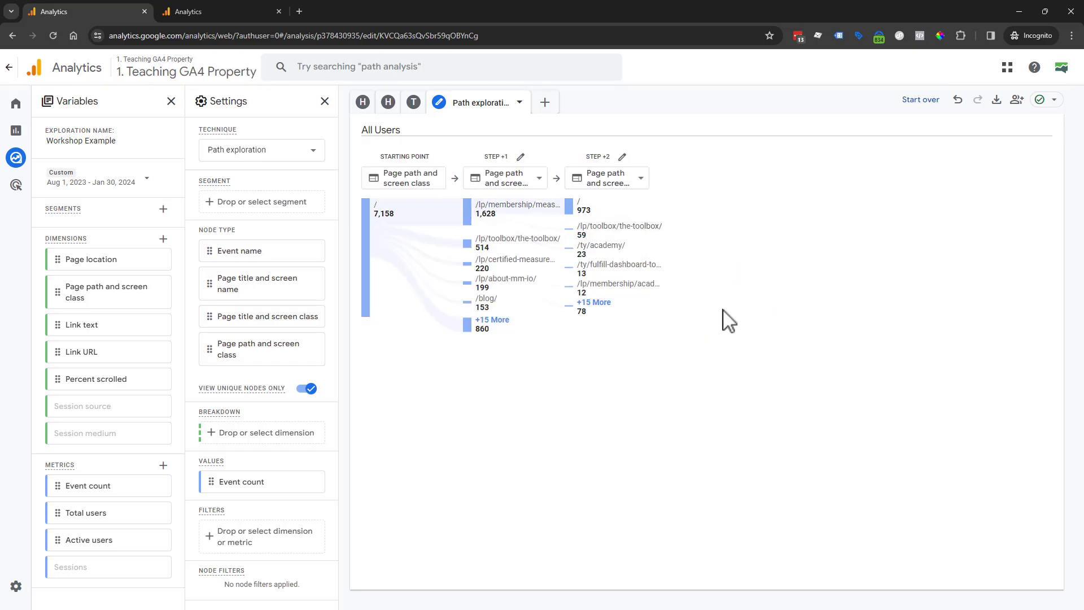
pyautogui.moveTo(575, 211)
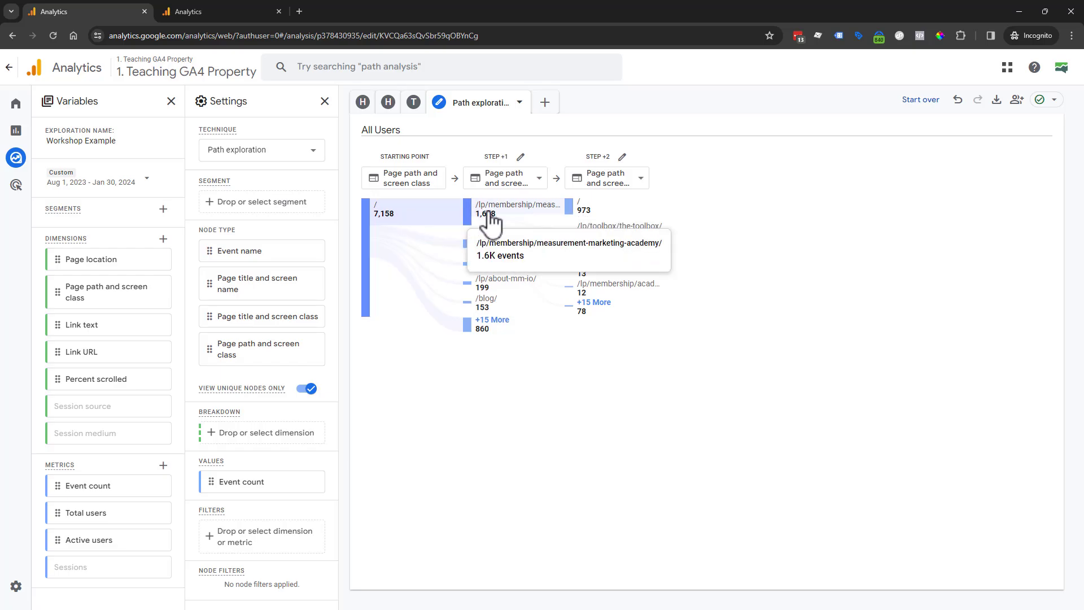
pyautogui.moveTo(483, 220)
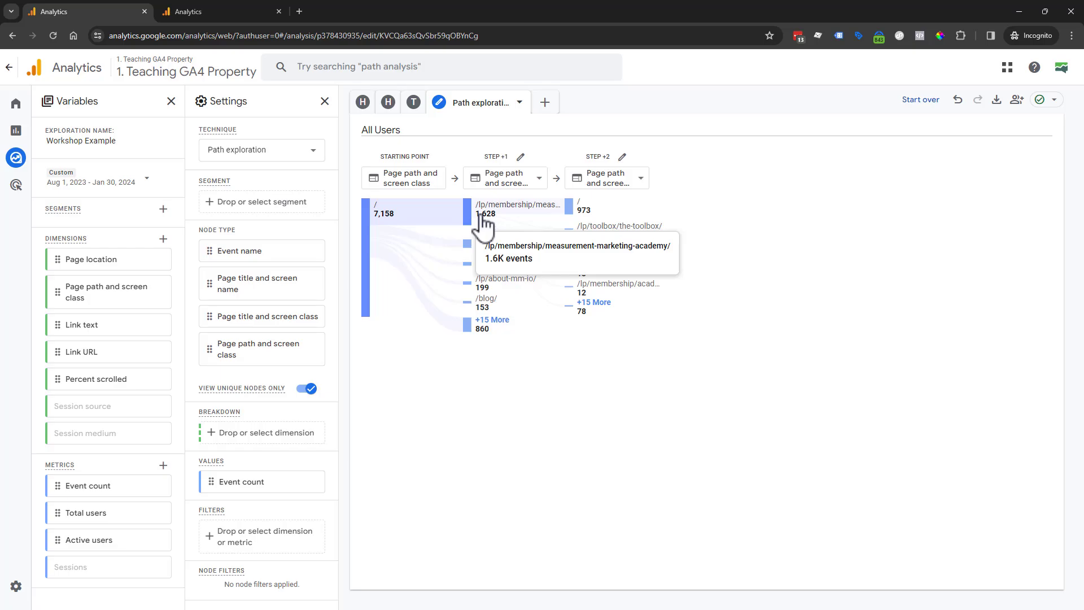
pyautogui.click(570, 213)
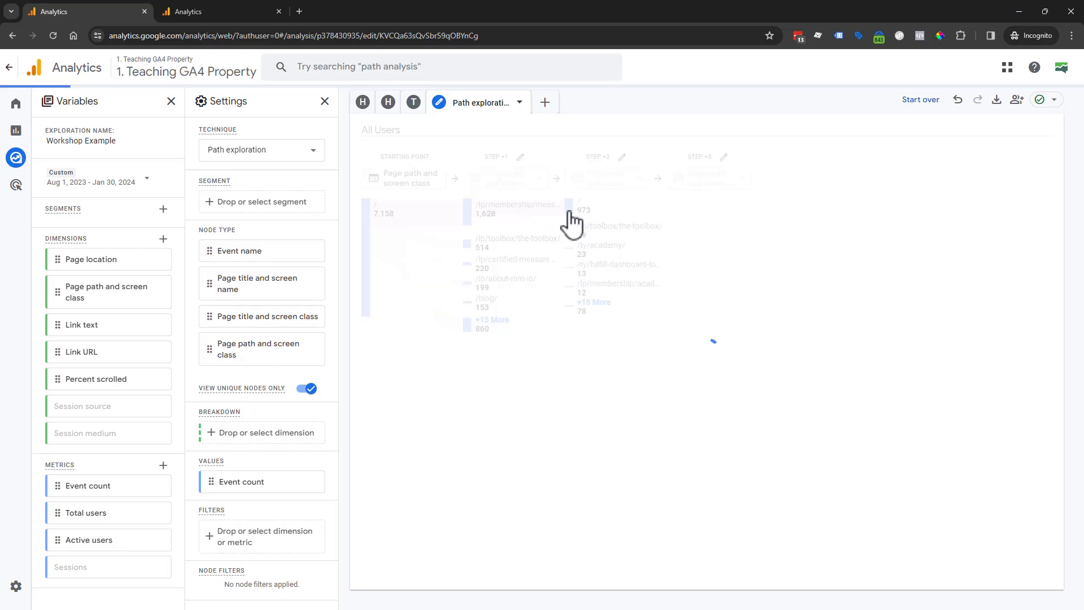
pyautogui.moveTo(715, 213)
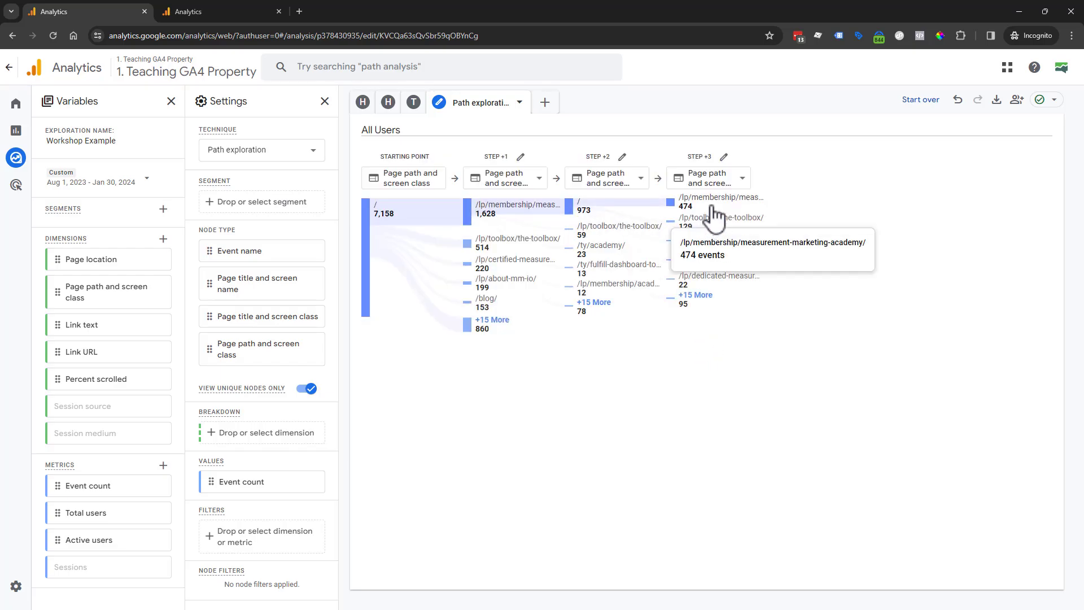
pyautogui.click(674, 207)
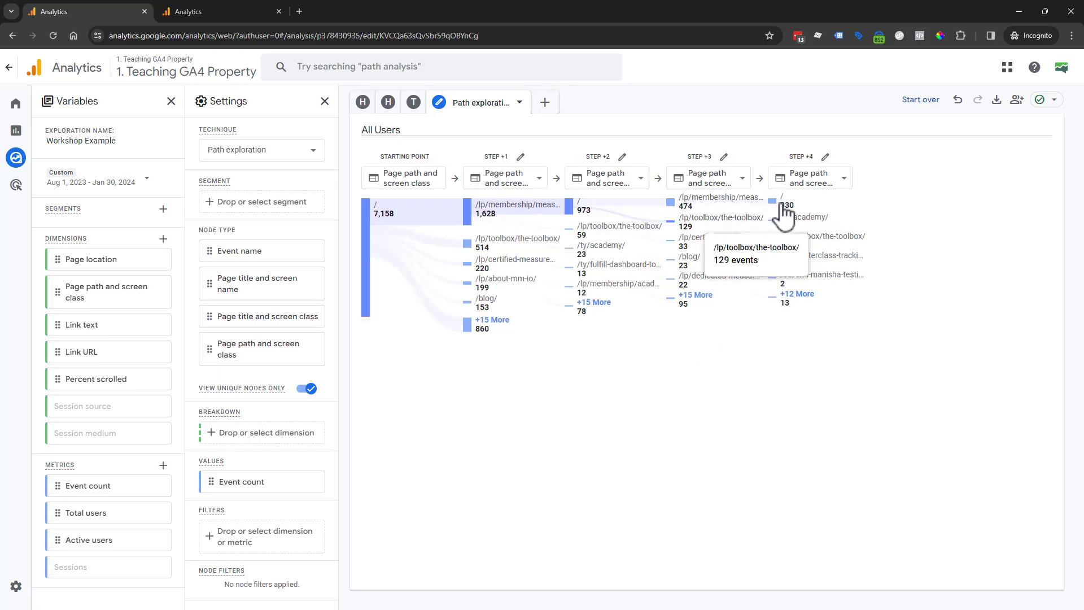
pyautogui.moveTo(776, 212)
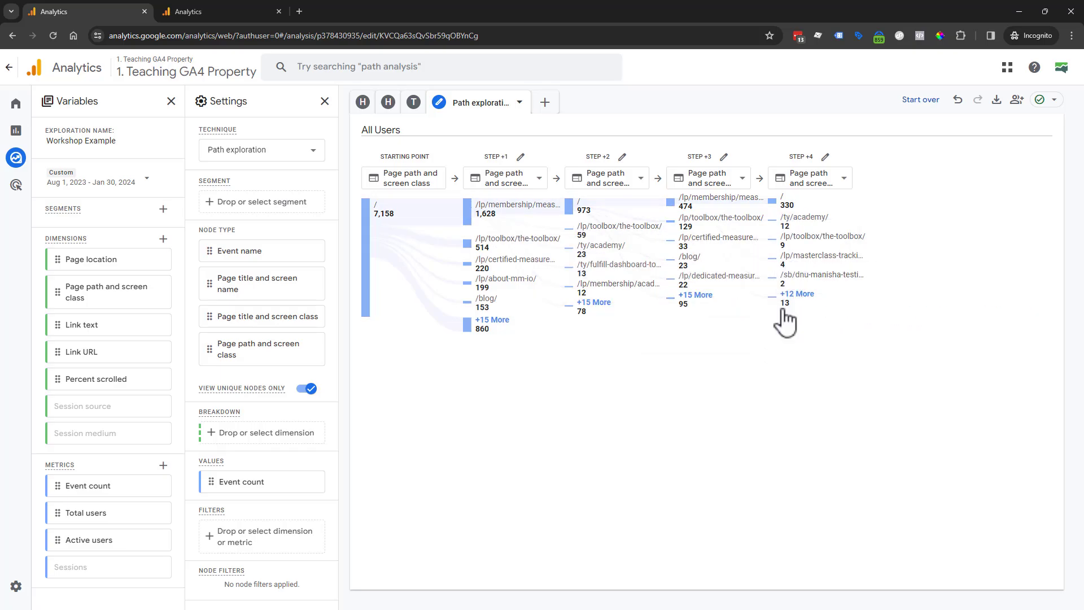
# Check the options for excluding the /lp/membership/measurement-marketing-academy/ node at step +1 without applying any.
pyautogui.rightClick(470, 206)
pyautogui.moveTo(531, 228)
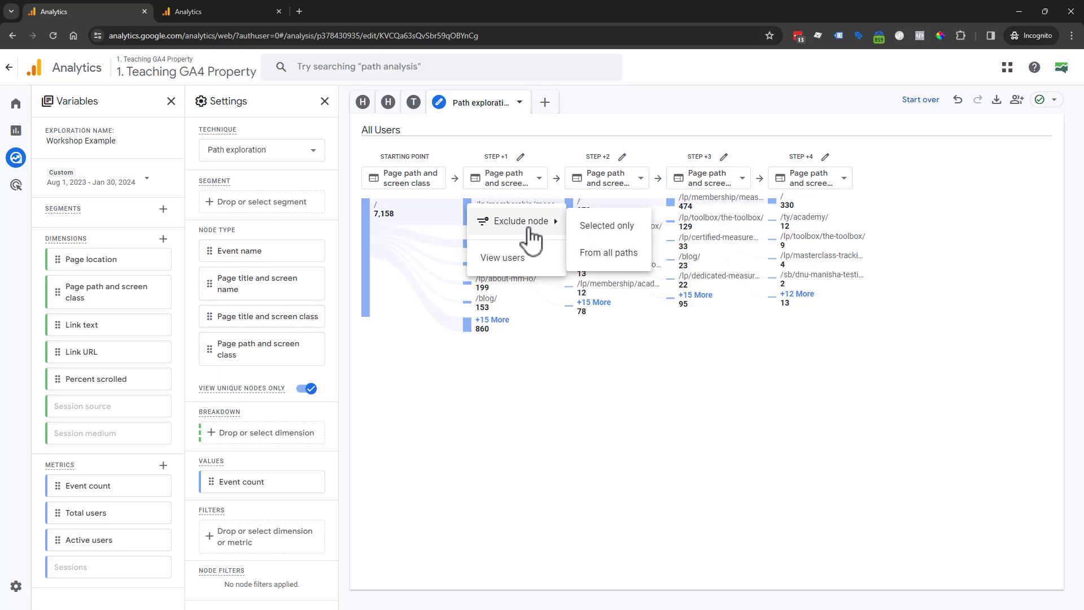
pyautogui.click(725, 398)
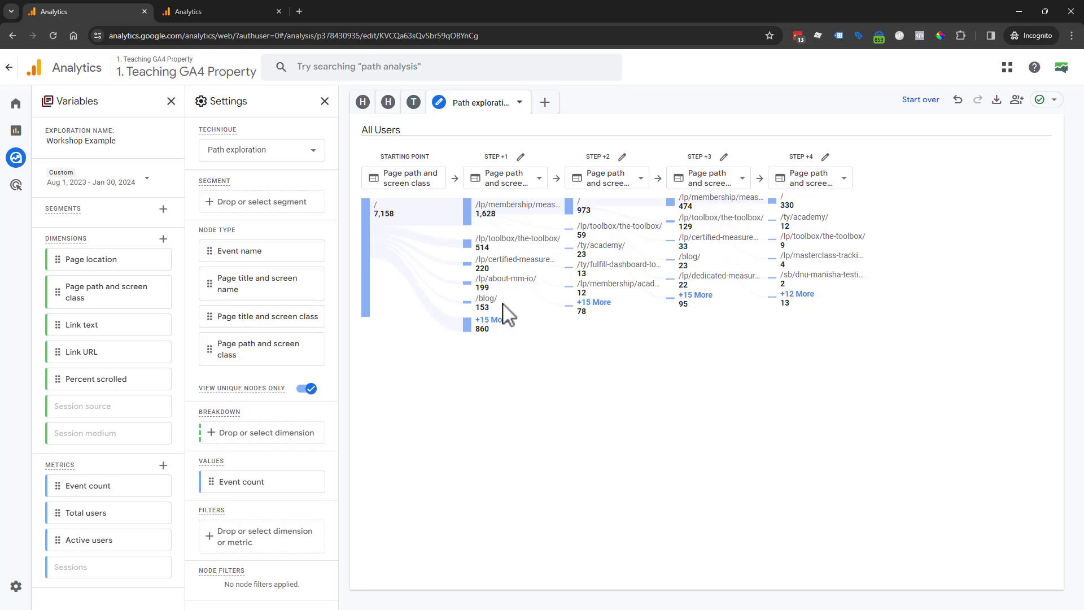
pyautogui.click(306, 153)
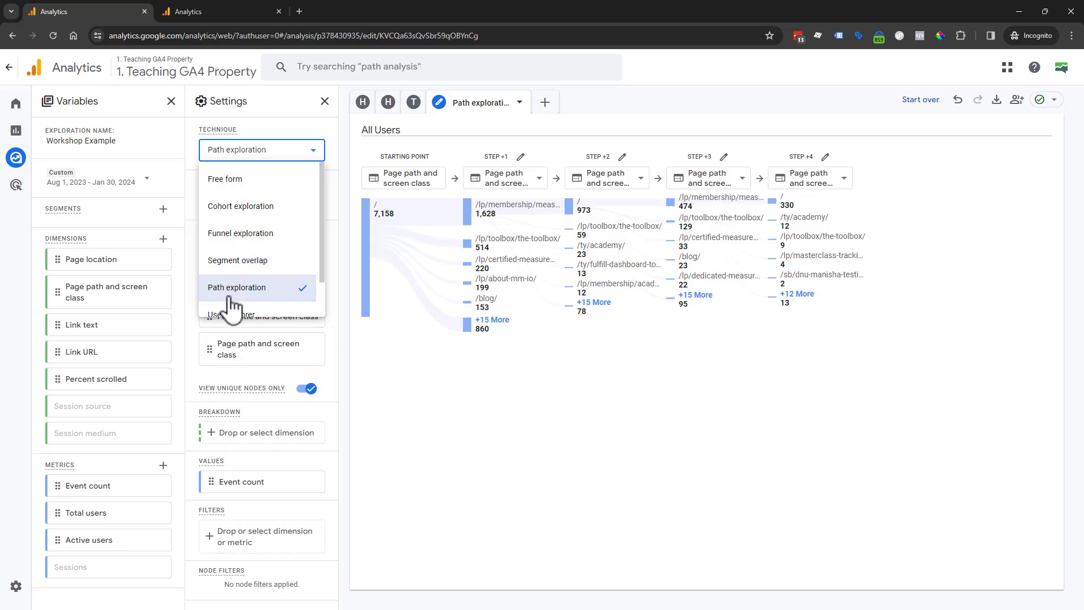
pyautogui.click(677, 478)
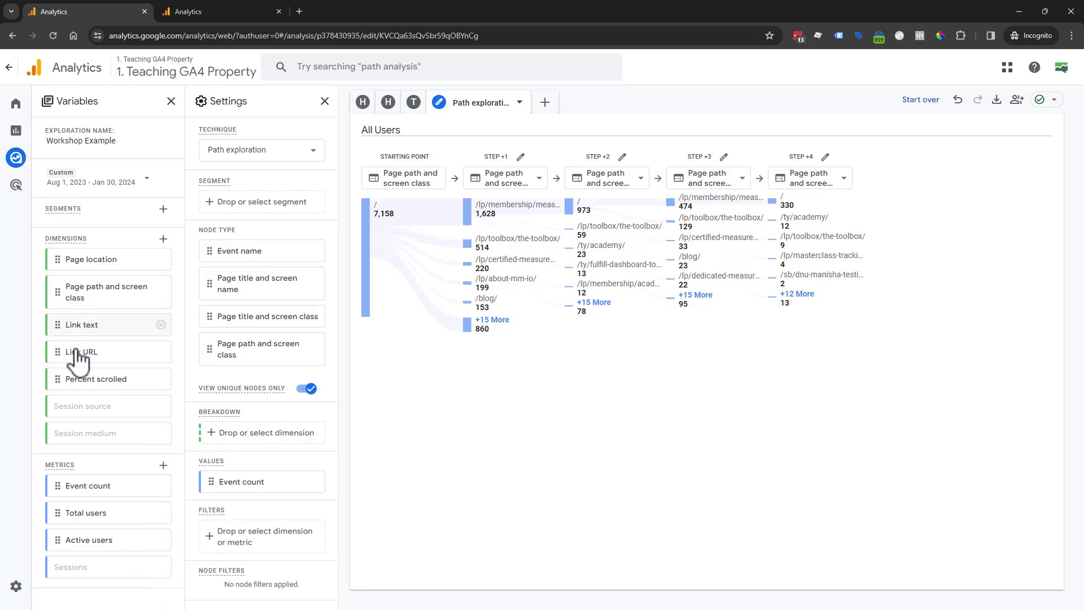
# Open the free-form exploration of homepage link-text clicks and check its data sampling status.
pyautogui.click(363, 103)
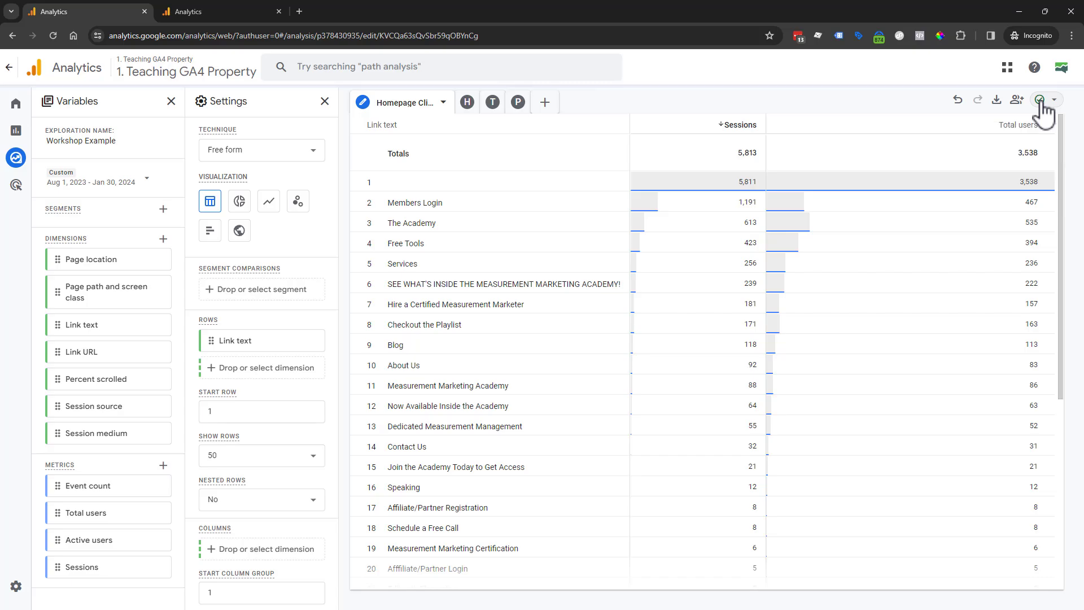
pyautogui.moveTo(1042, 105)
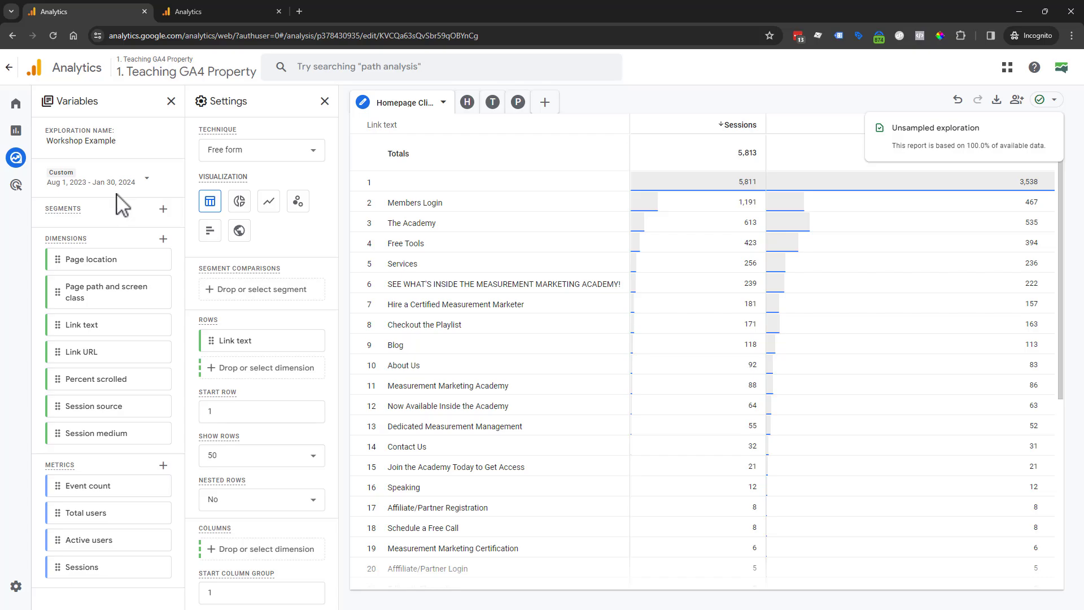
pyautogui.doubleClick(747, 203)
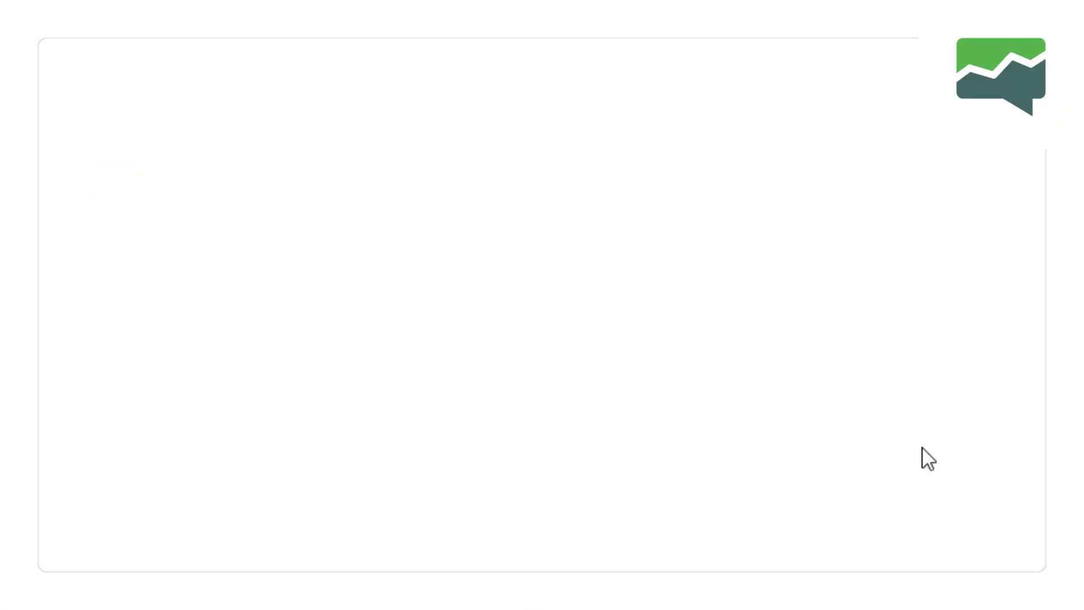
pyautogui.click(922, 447)
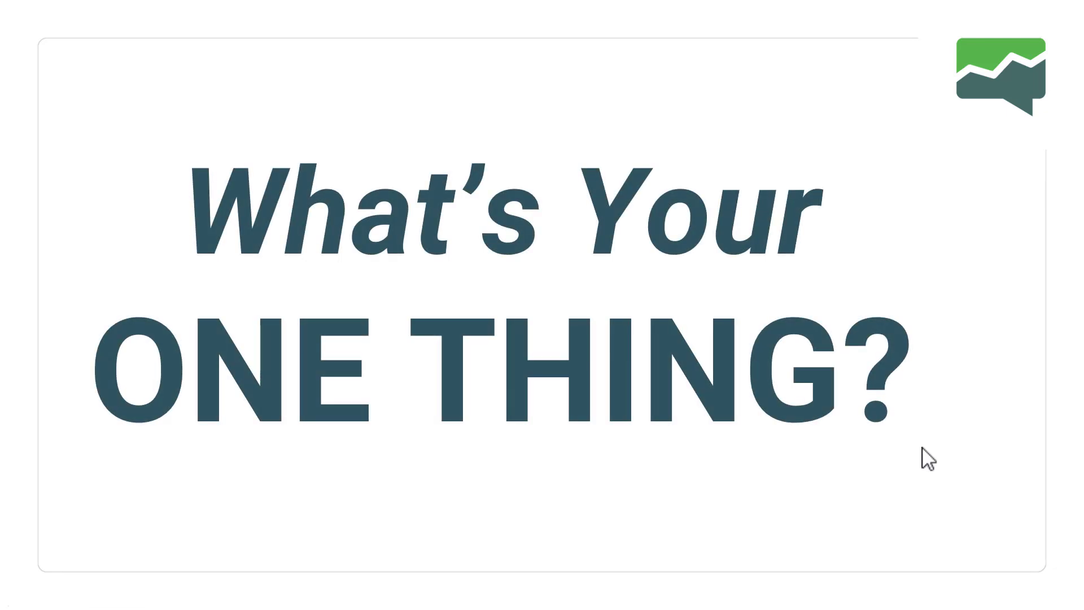